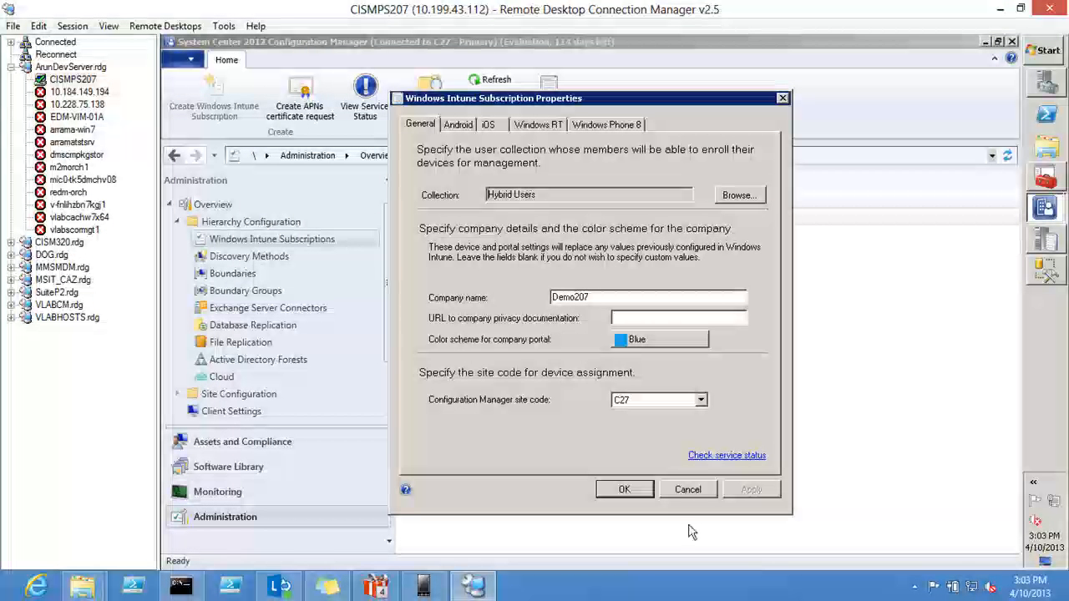
# Step: Close the Windows Intune subscription properties without changes and examine the latest user delta sync entry in cloudusersync.log in Configuration Manager Trace Log Tool
pyautogui.click(688, 489)
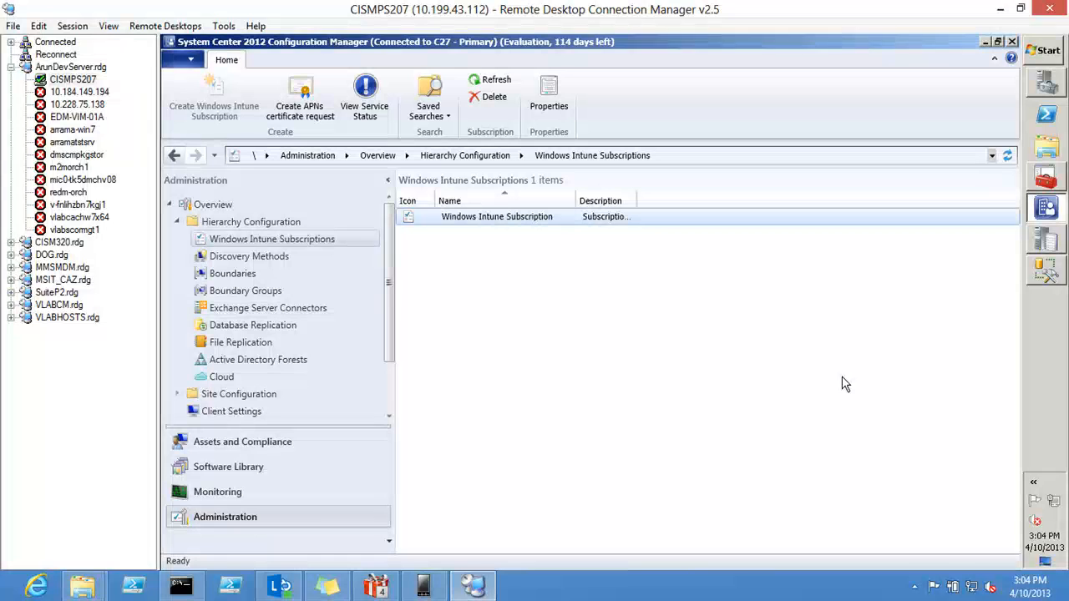
pyautogui.click(1059, 242)
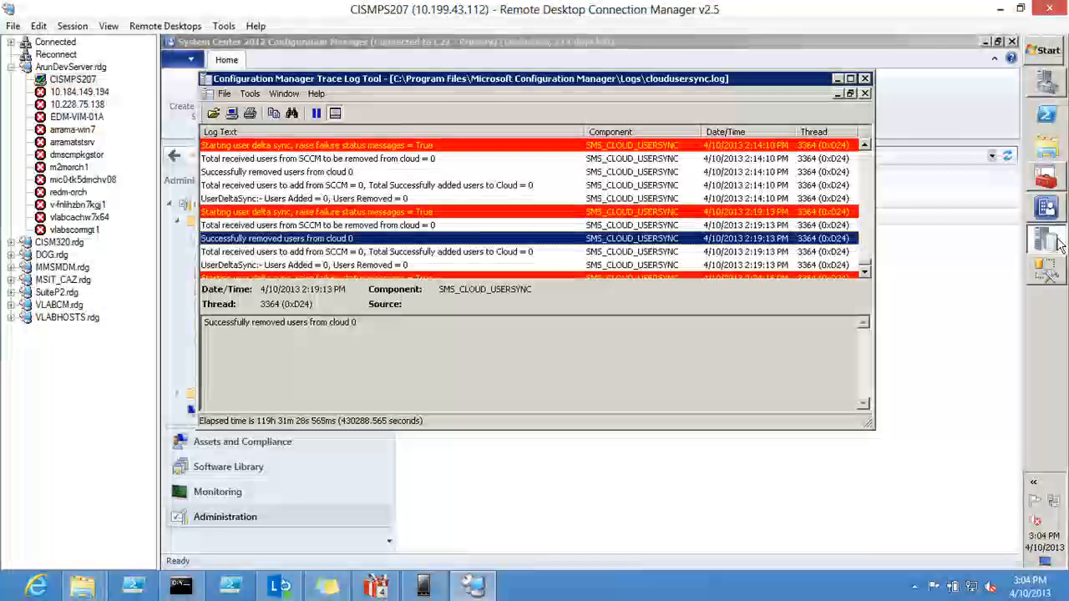
pyautogui.click(866, 273)
pyautogui.click(866, 273)
pyautogui.click(866, 272)
pyautogui.click(866, 272)
pyautogui.scroll(-7, 866, 272)
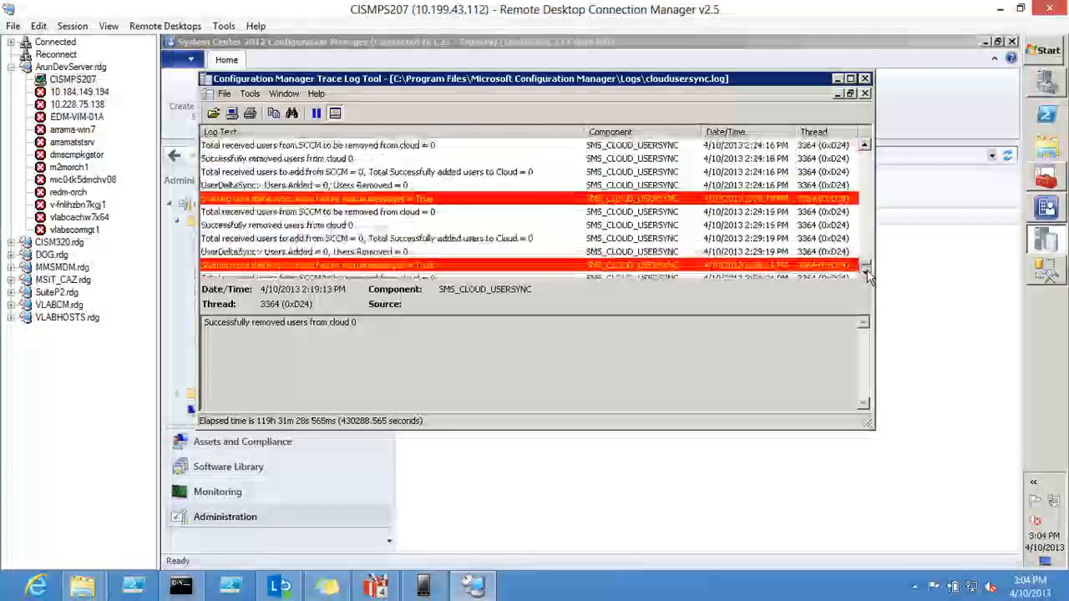
pyautogui.scroll(-5, 867, 272)
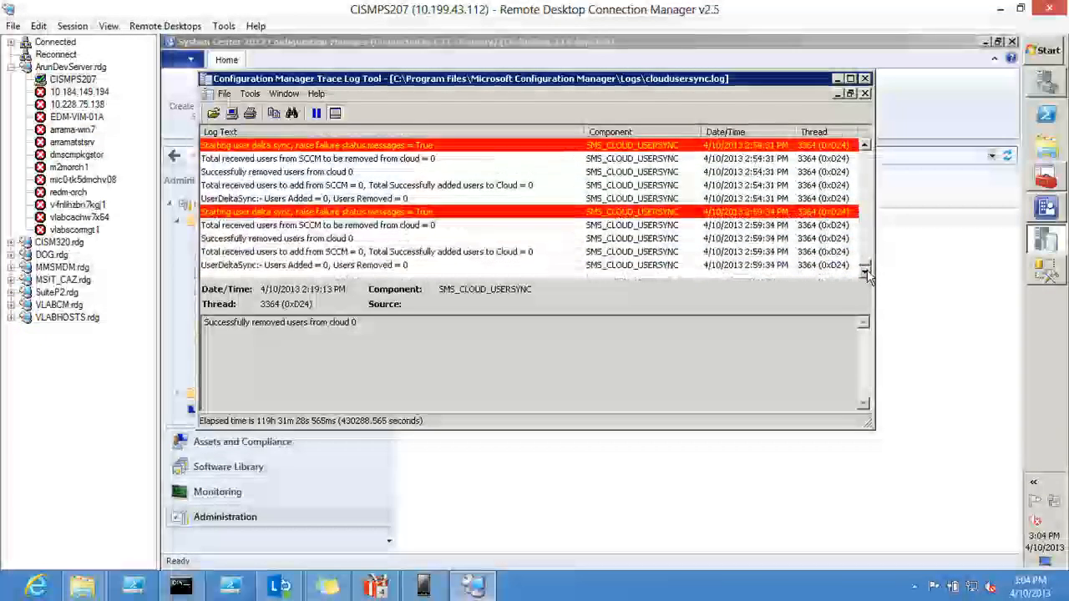
pyautogui.click(363, 265)
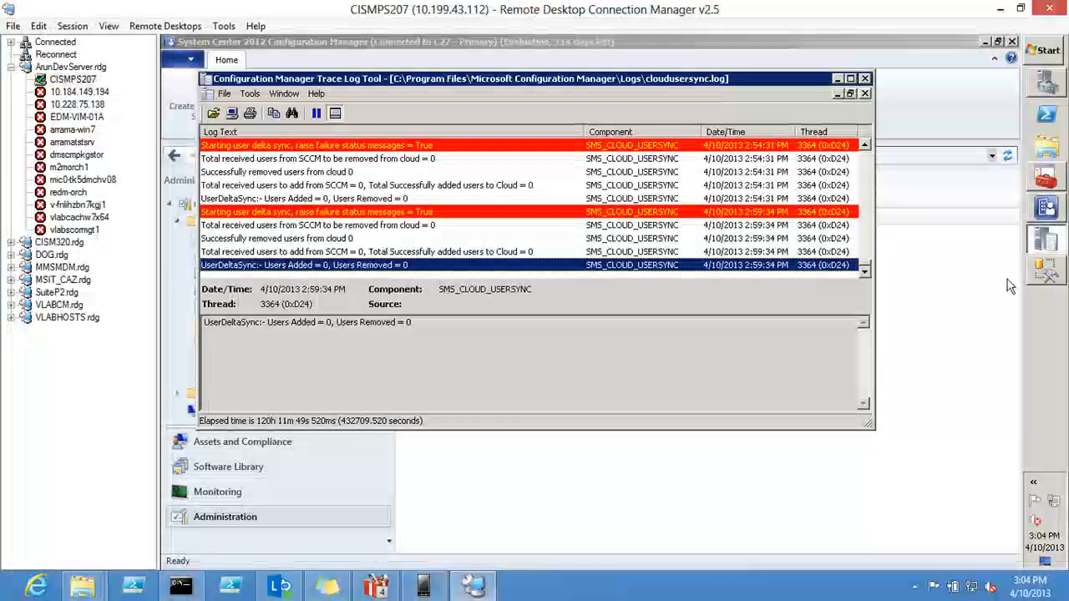
# Step: Switch to SQL Server Management Studio and examine the CloudUserID values returned by the User_DISC query
pyautogui.click(1046, 281)
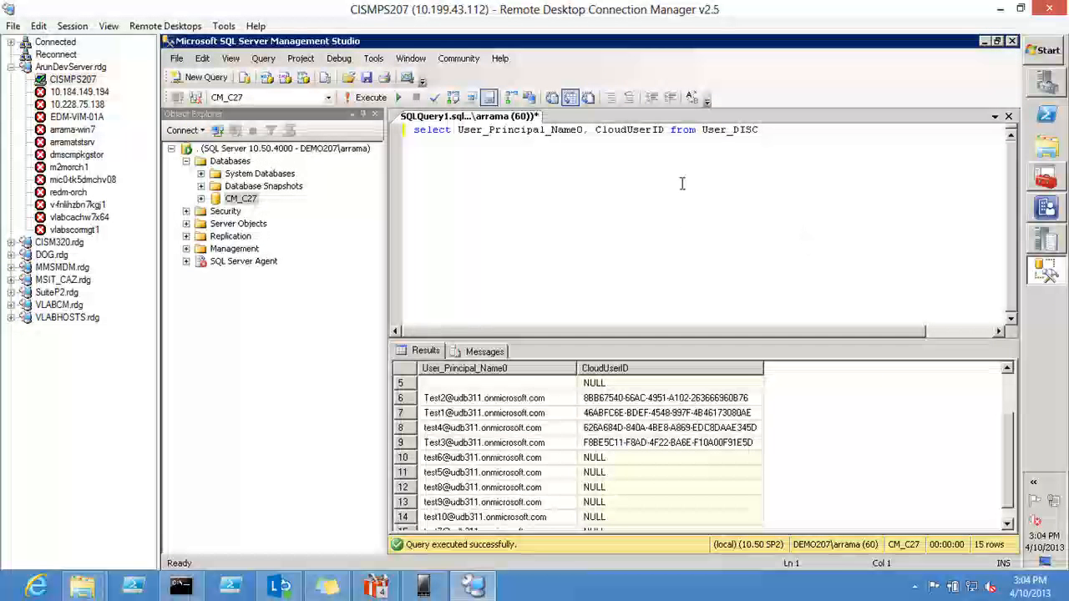
pyautogui.click(682, 183)
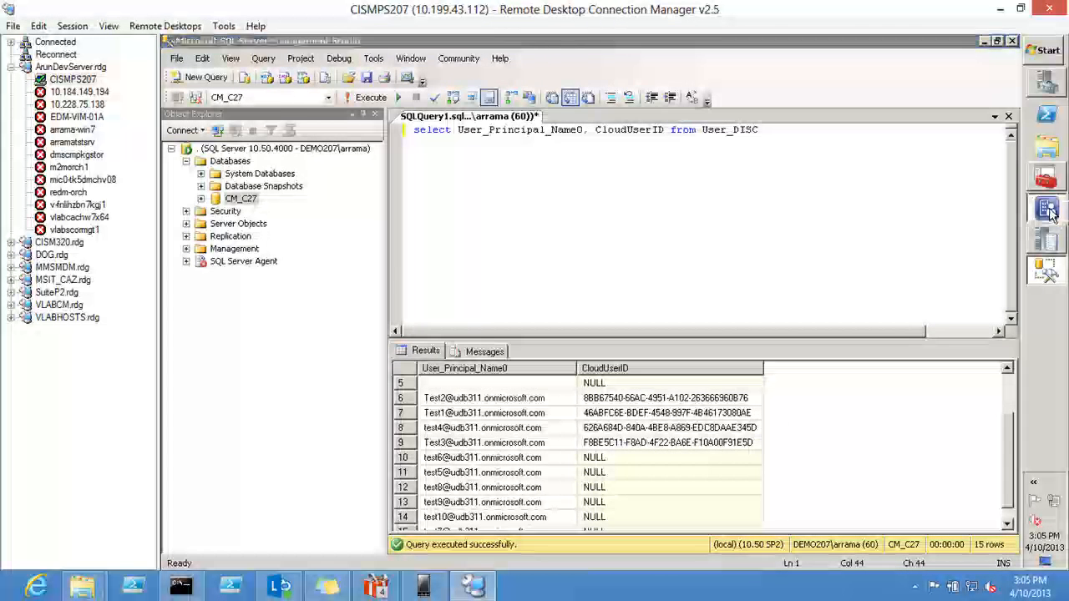
# Step: Return to Configuration Manager and show the members of the Hybrid Users collection under Assets and Compliance
pyautogui.click(1046, 208)
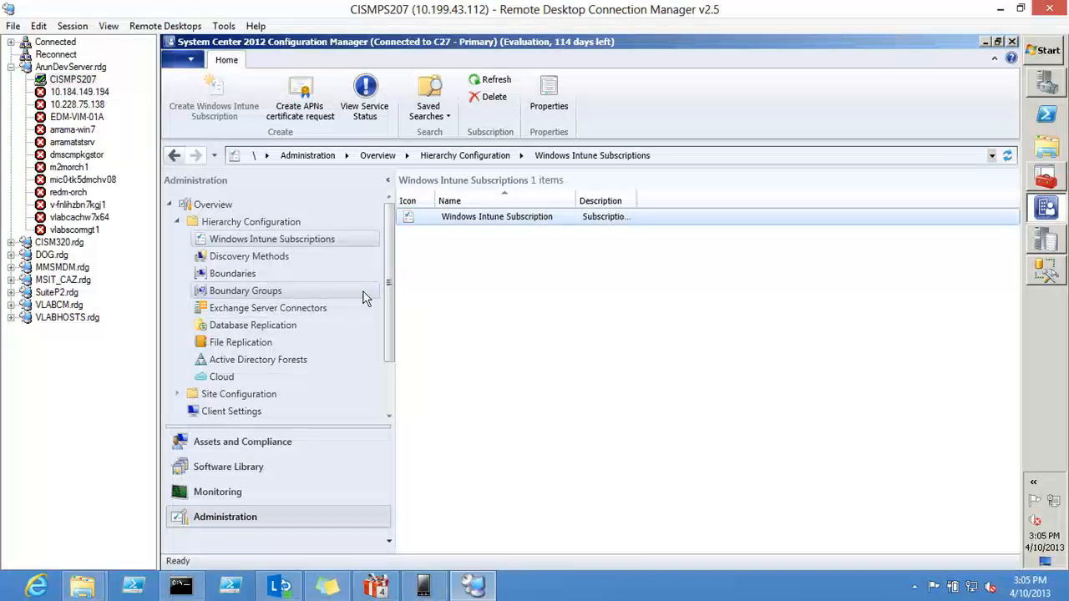
pyautogui.moveTo(392, 271); pyautogui.dragTo(393, 334)
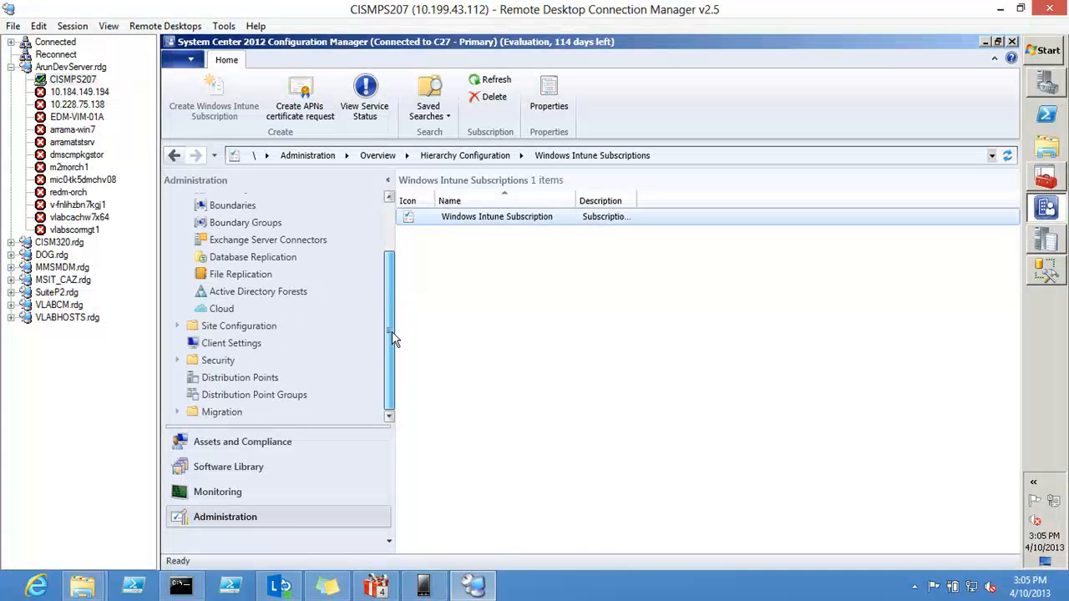
pyautogui.click(278, 443)
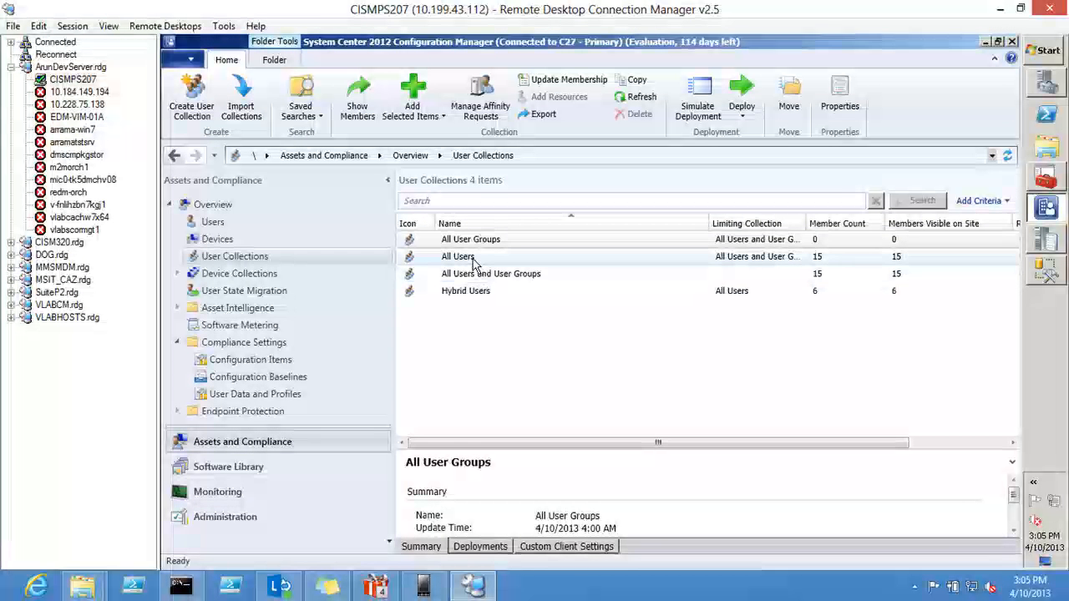
pyautogui.click(445, 292)
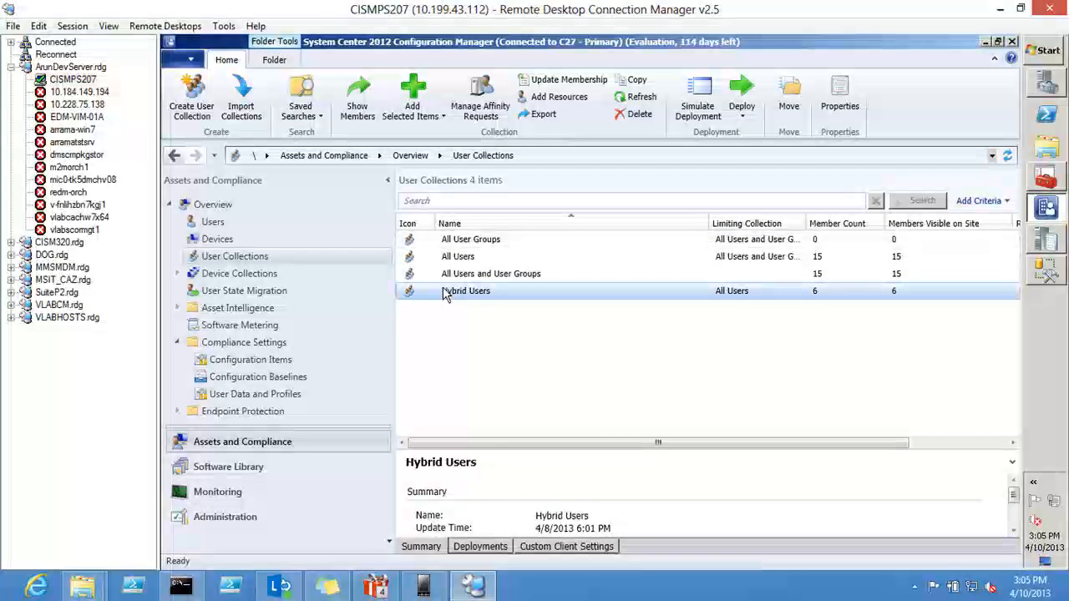
pyautogui.doubleClick(445, 292)
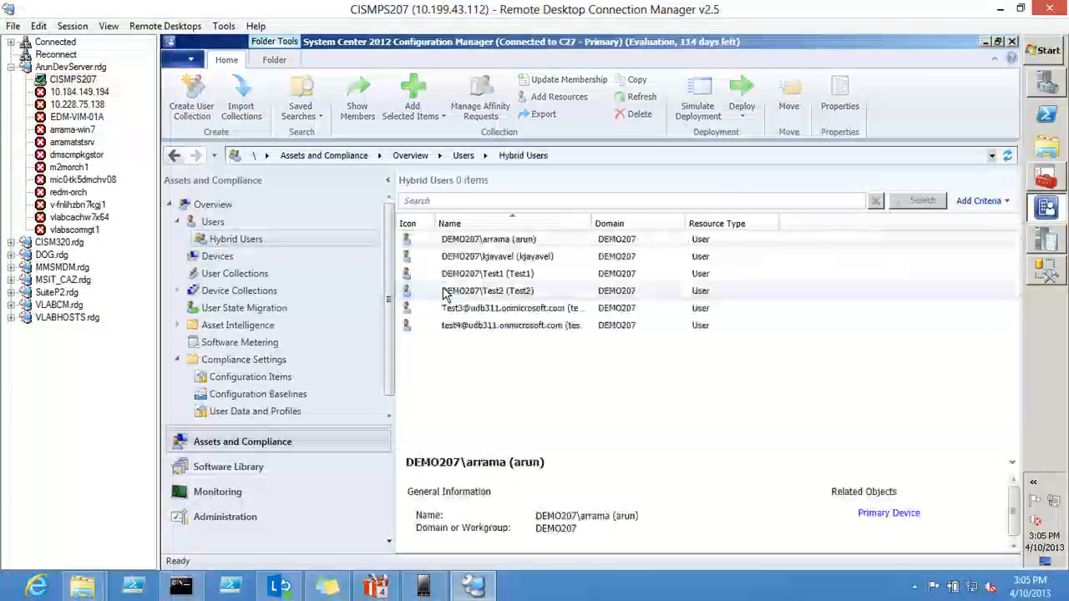
# Step: Go back to User Collections and review the membership rules in the Hybrid Users collection's properties
pyautogui.click(213, 223)
pyautogui.click(236, 274)
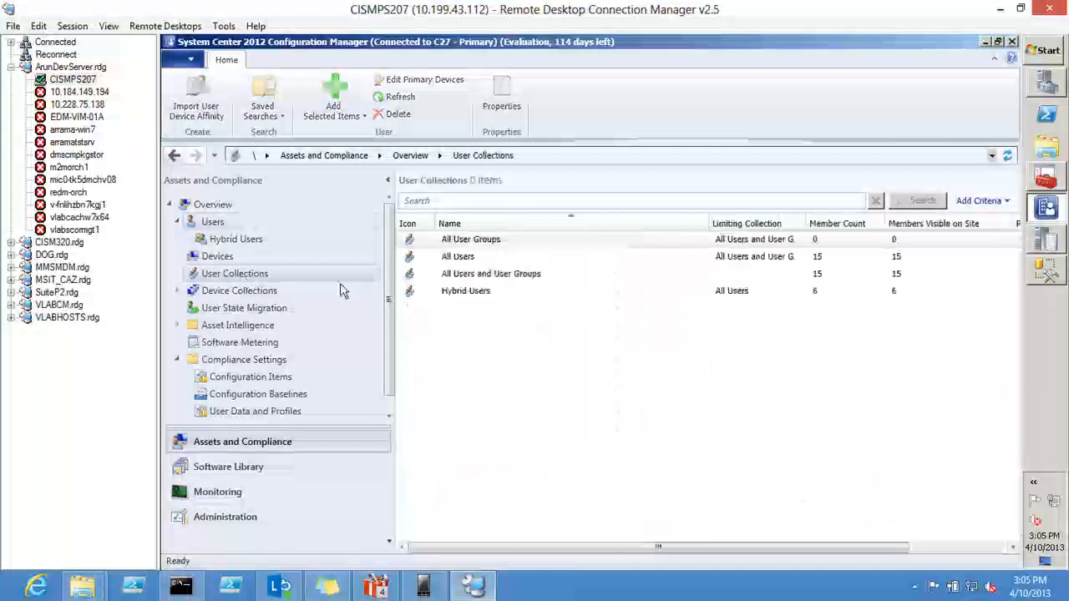
pyautogui.click(466, 291)
pyautogui.rightClick(465, 291)
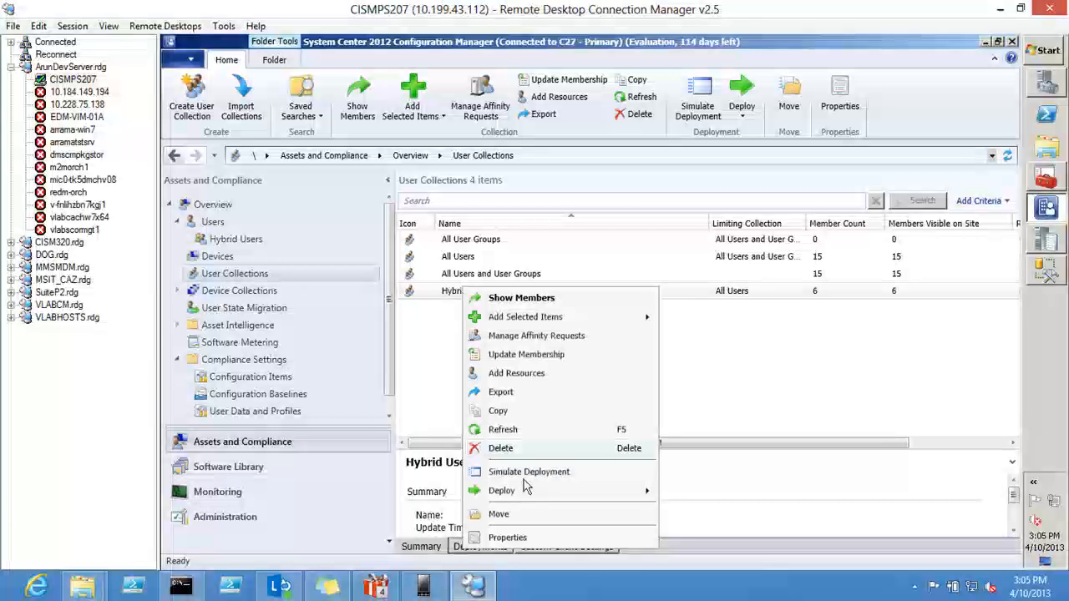
pyautogui.click(509, 544)
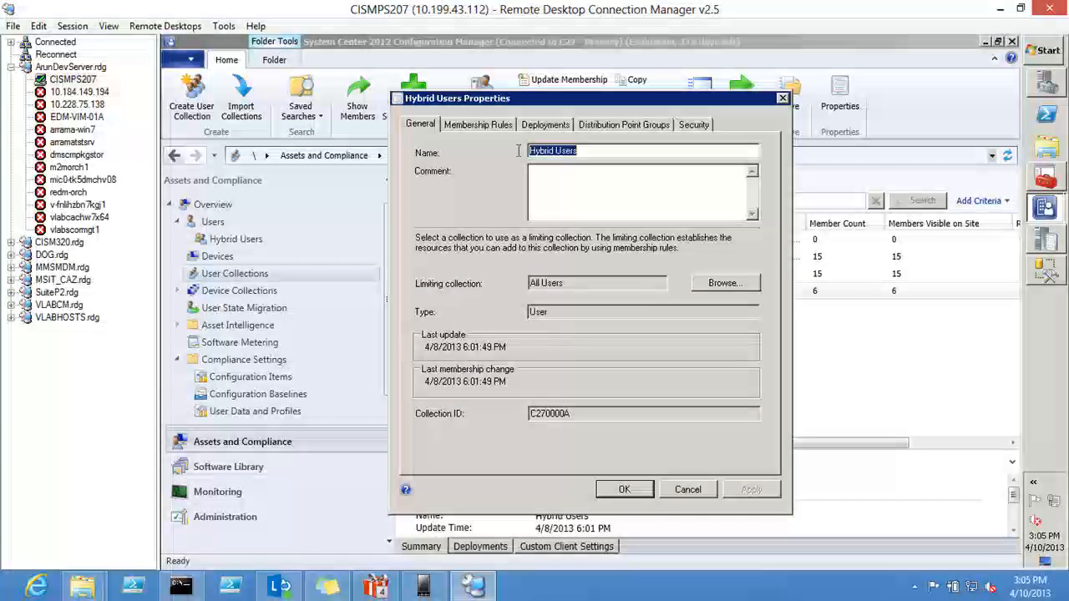
pyautogui.click(478, 125)
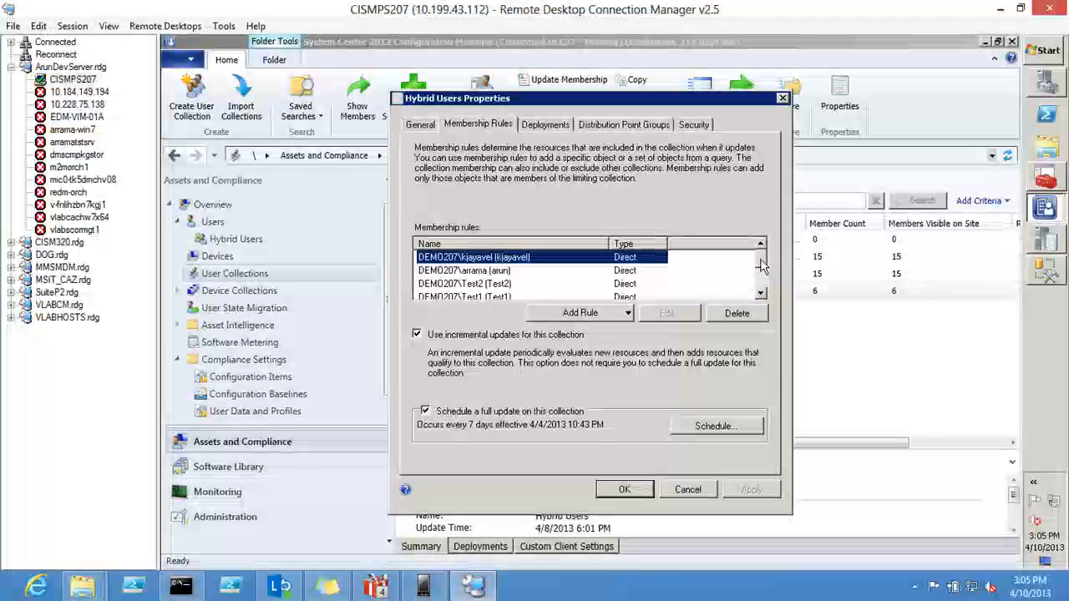
pyautogui.moveTo(761, 265); pyautogui.dragTo(762, 292)
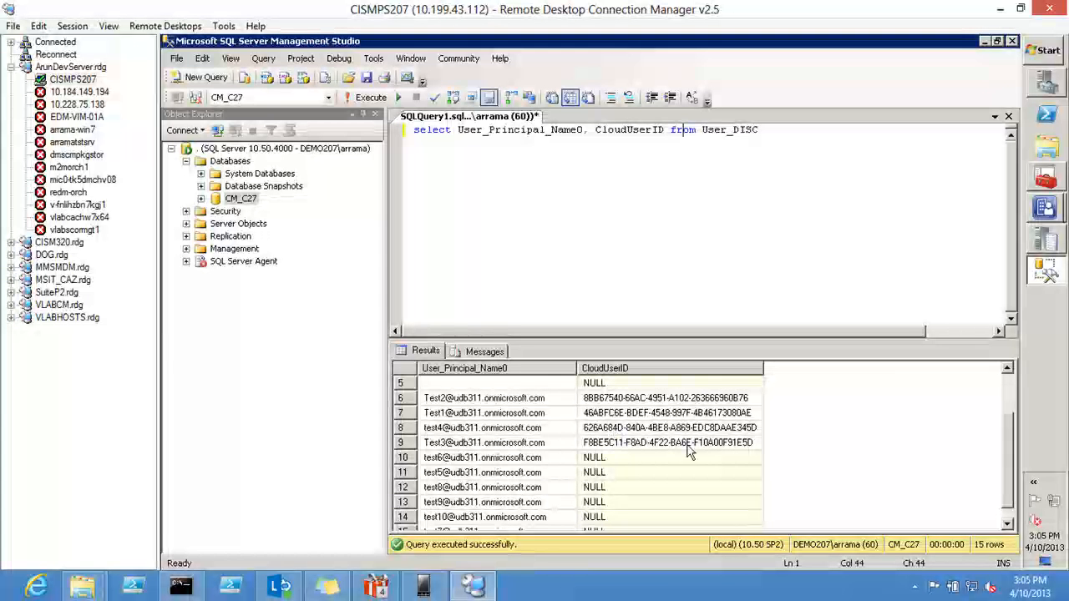
# Step: Delete the direct membership rules for test3 and test4 from the Hybrid Users collection
pyautogui.moveTo(1054, 214)
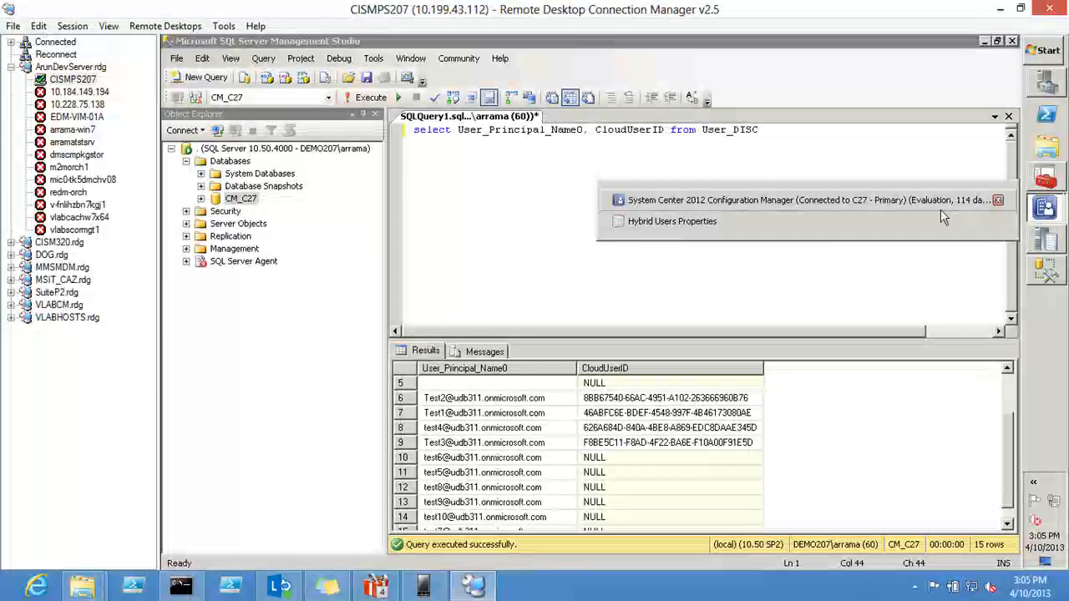
pyautogui.click(825, 227)
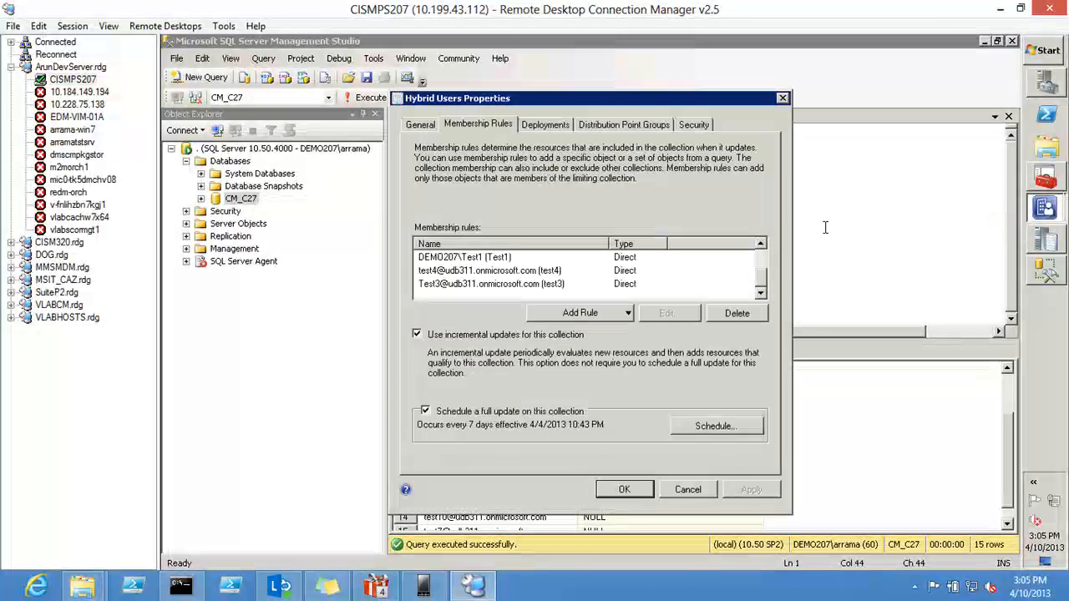
pyautogui.click(486, 284)
pyautogui.click(738, 313)
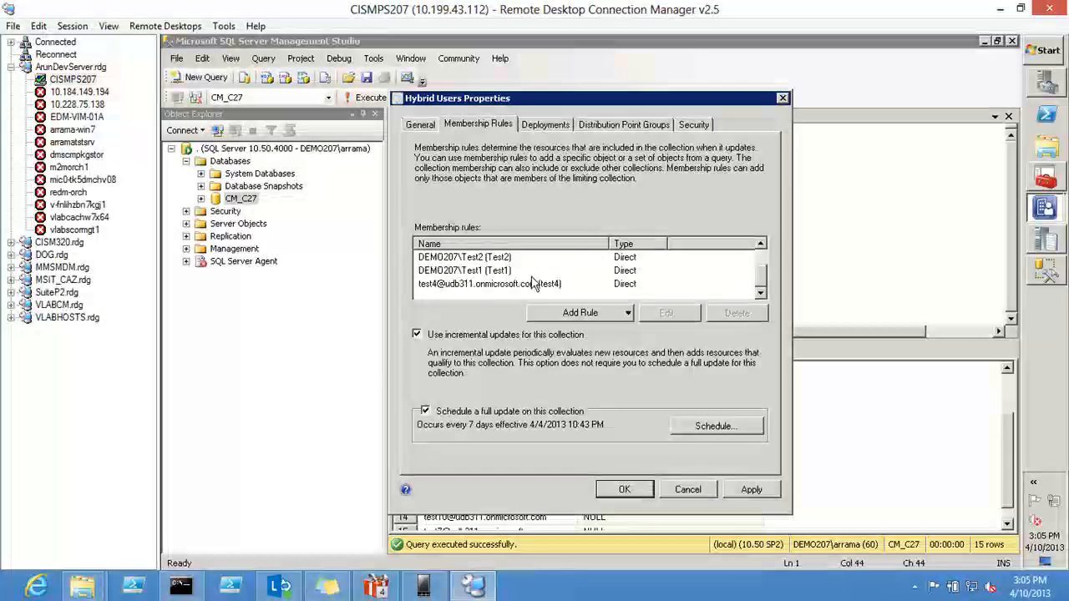
pyautogui.click(533, 285)
pyautogui.click(736, 312)
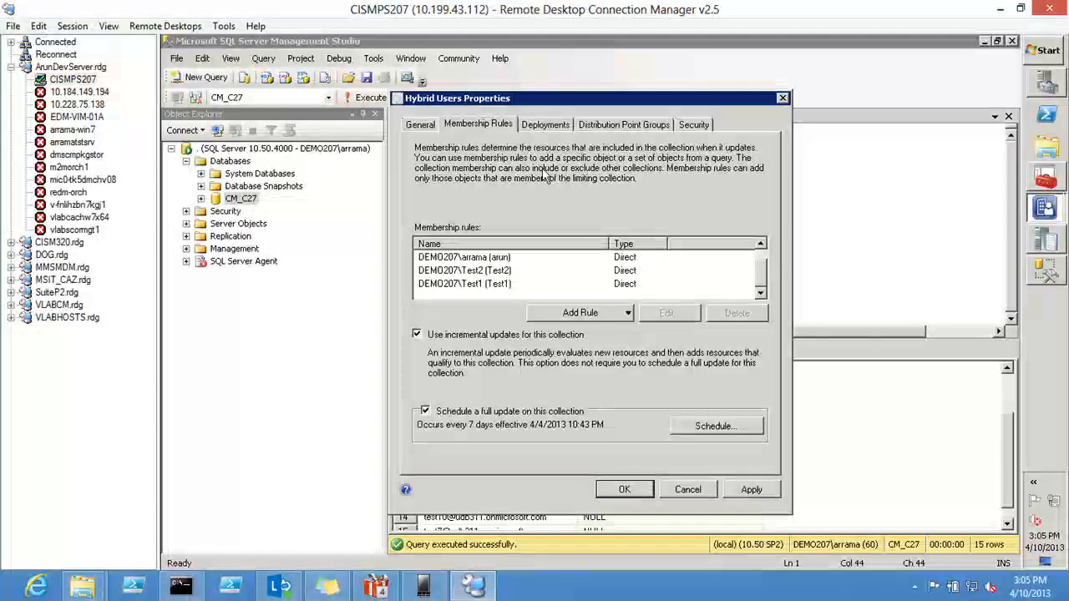
# Step: Start a new direct membership rule and search User Resource by Name with the value %
pyautogui.click(604, 314)
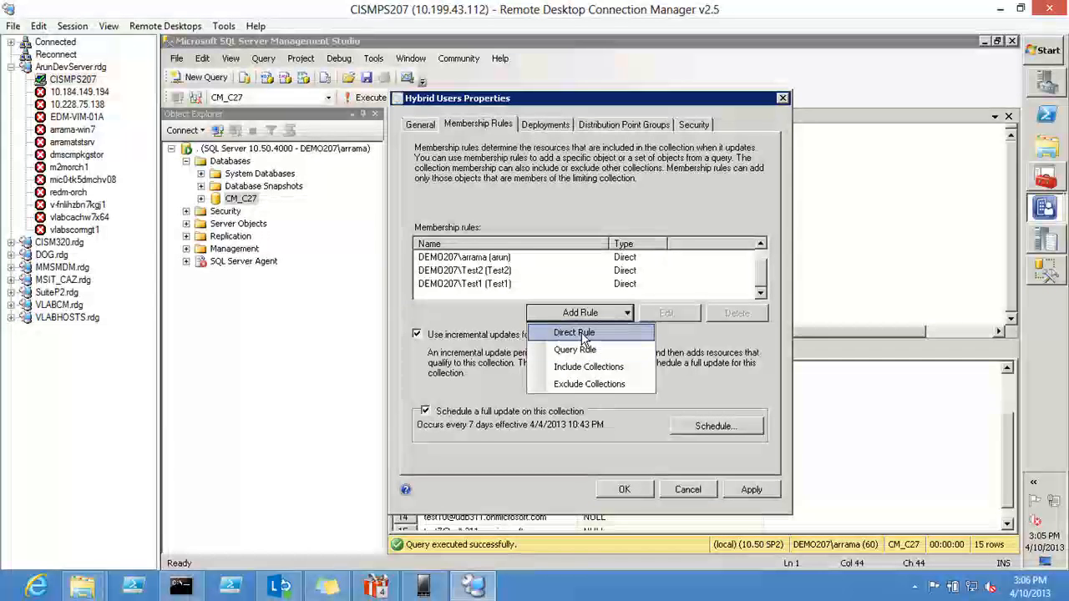
pyautogui.click(583, 333)
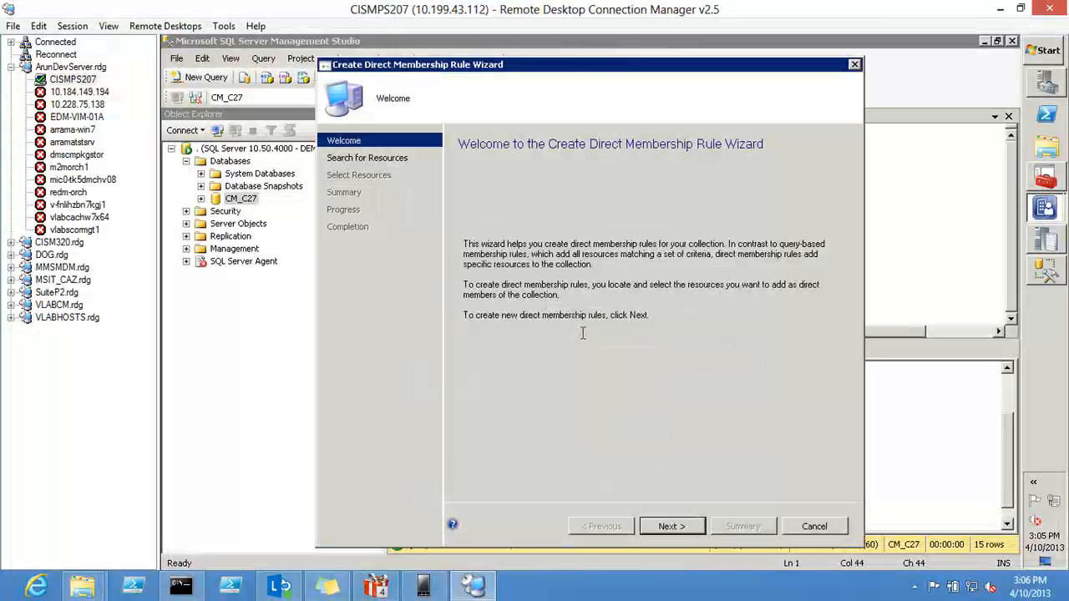
pyautogui.click(672, 526)
pyautogui.click(637, 405)
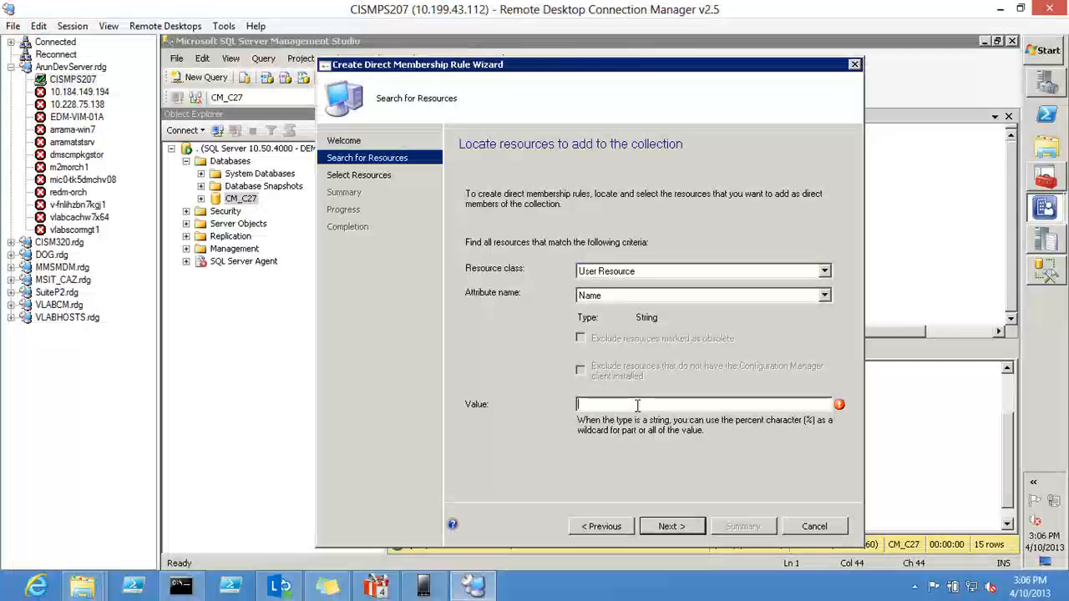
pyautogui.write('%')
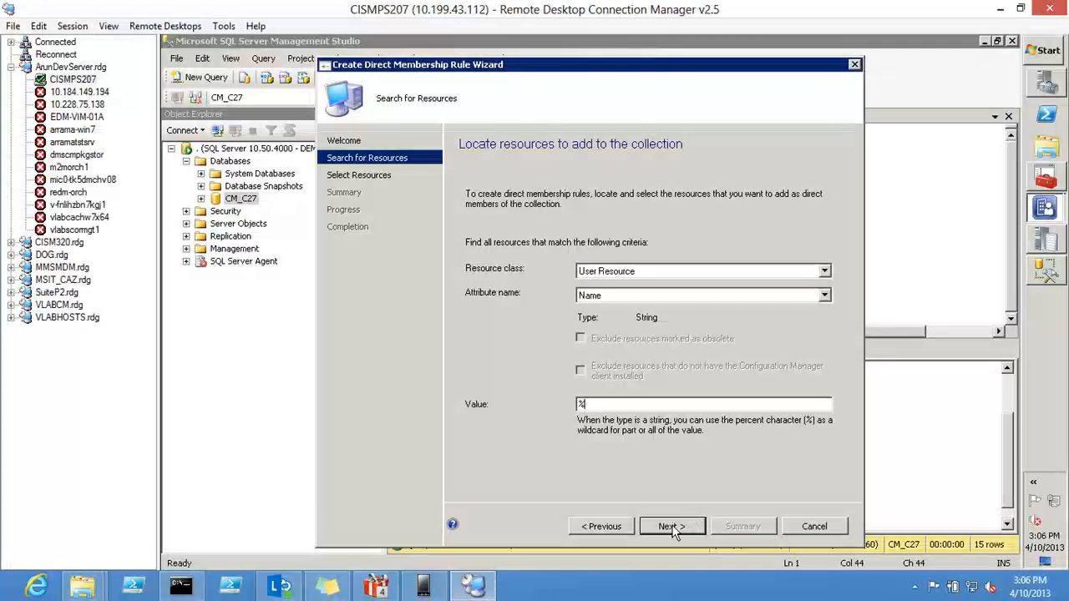
pyautogui.click(670, 525)
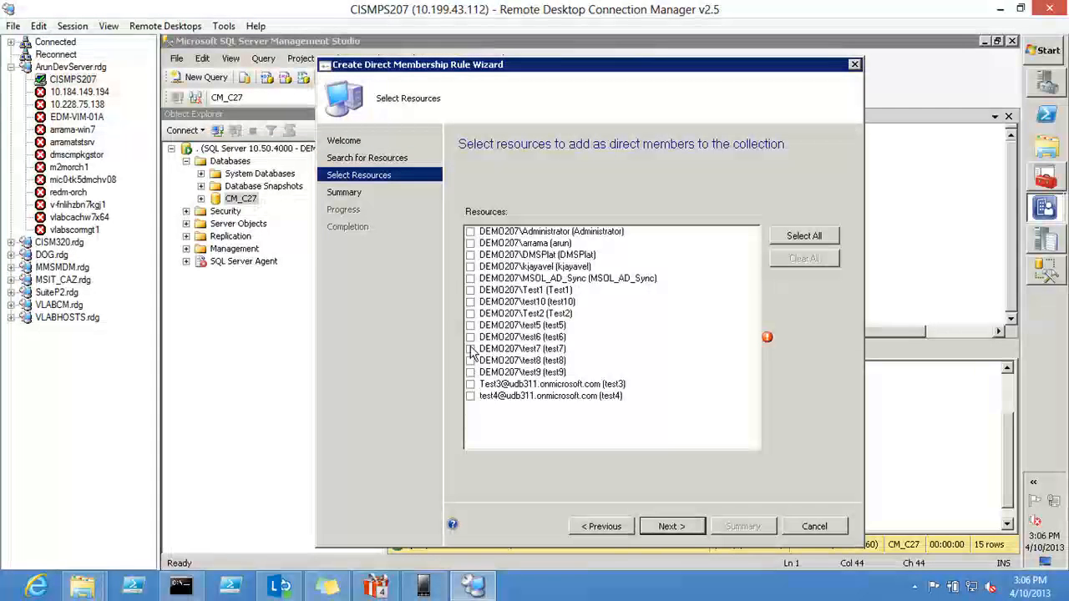
# Step: Add test5, test6 and test7 as direct members, complete the wizard and save the Hybrid Users collection's properties
pyautogui.click(470, 325)
pyautogui.click(470, 336)
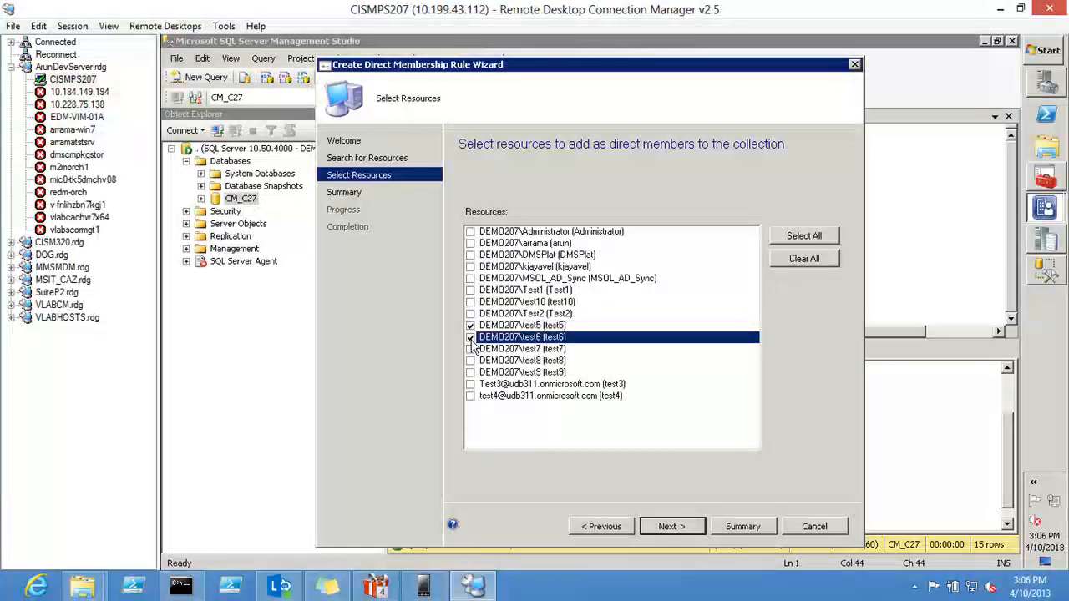
pyautogui.click(470, 349)
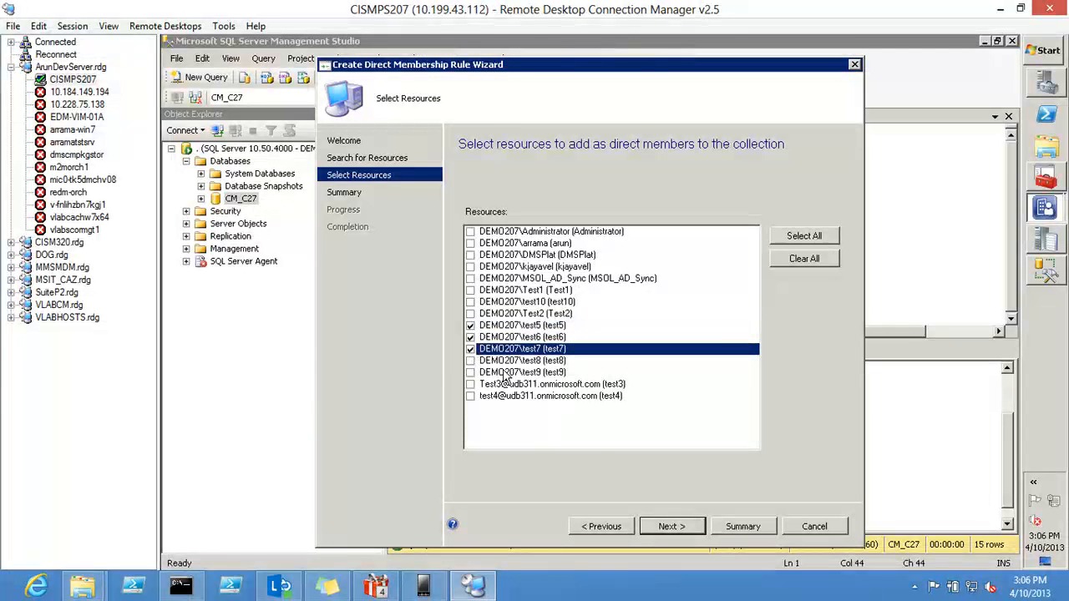
pyautogui.click(664, 527)
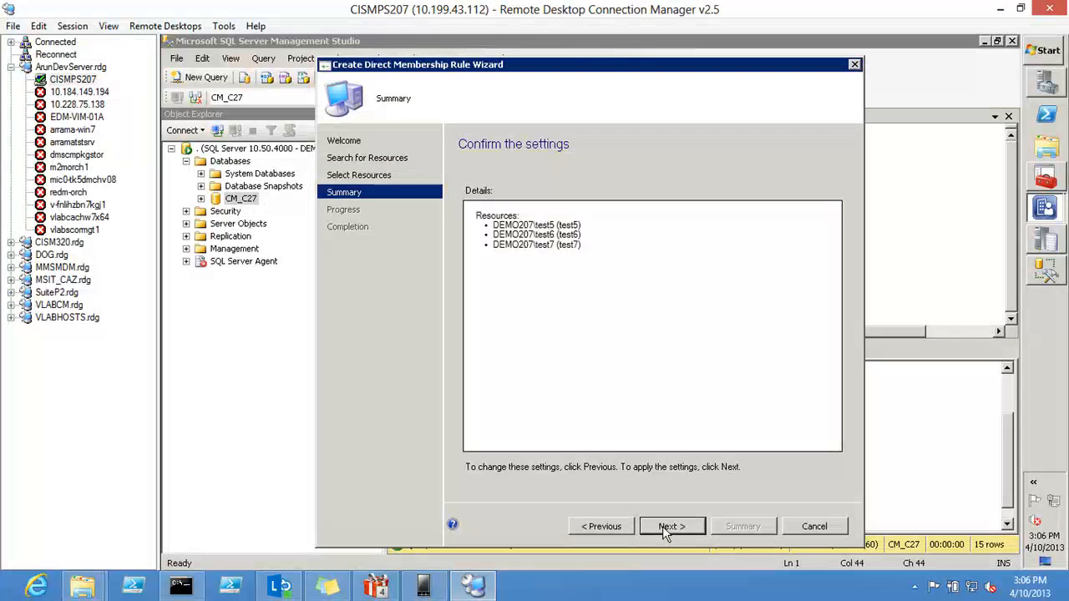
pyautogui.click(662, 526)
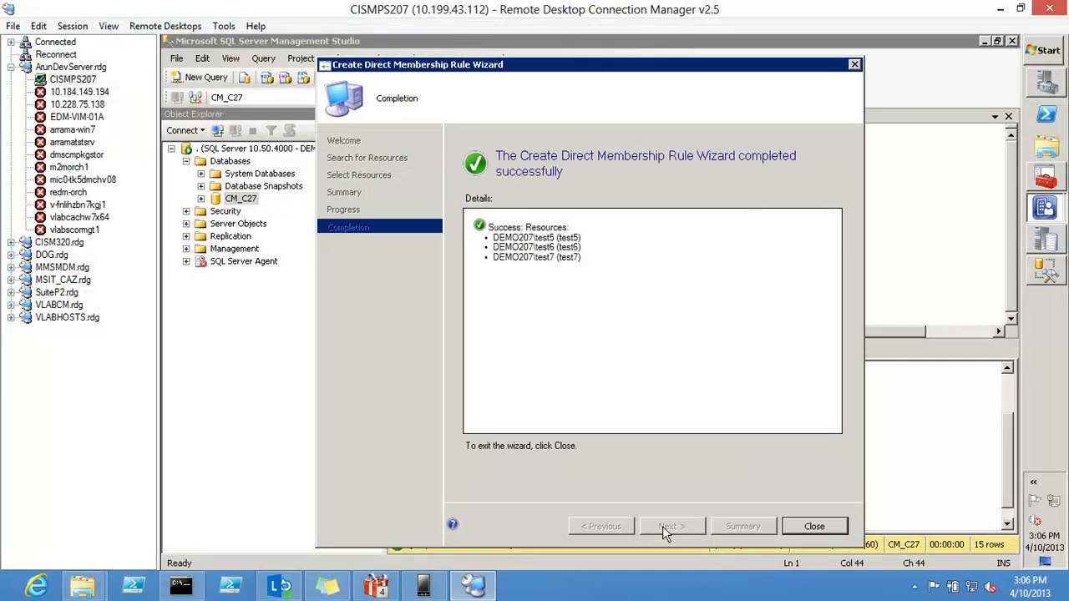
pyautogui.click(812, 526)
pyautogui.click(635, 490)
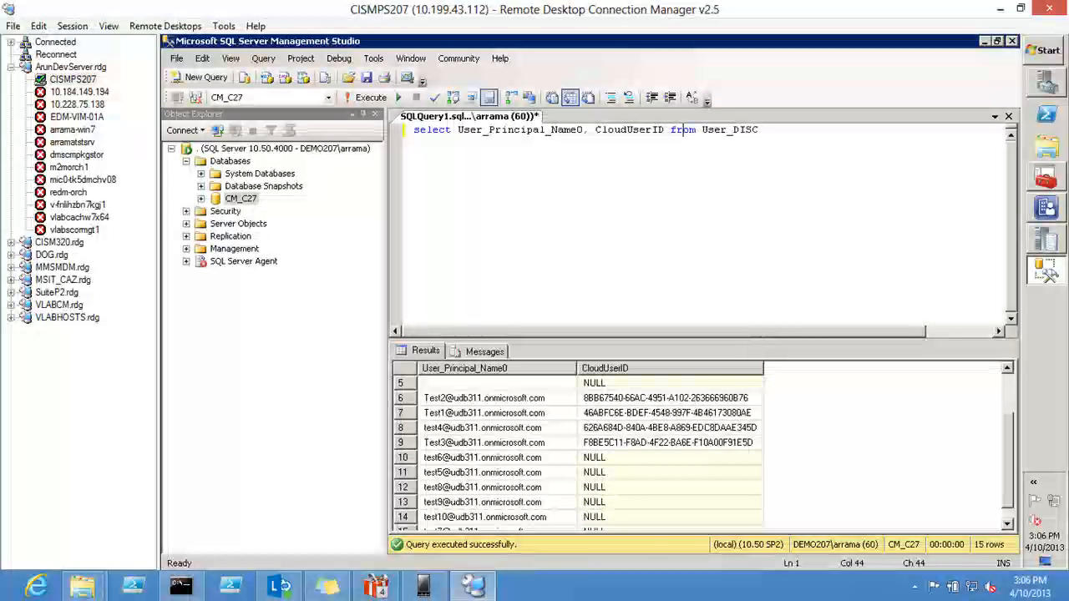
# Step: Refresh the Hybrid Users collection in Configuration Manager, then switch to Configuration Manager Trace Log Tool to check cloudusersync.log
pyautogui.click(1049, 211)
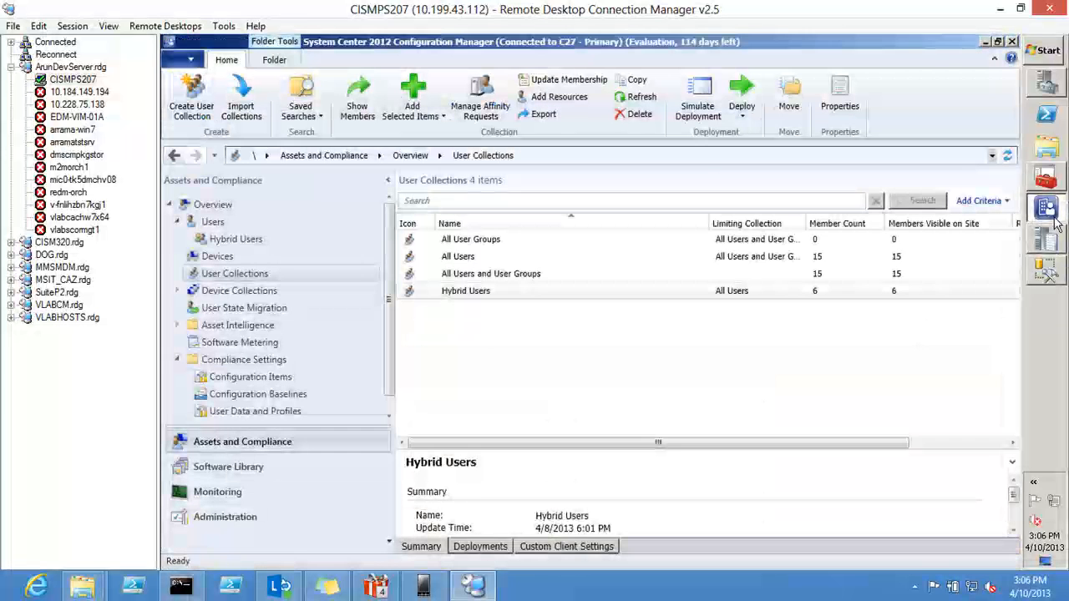
pyautogui.rightClick(448, 300)
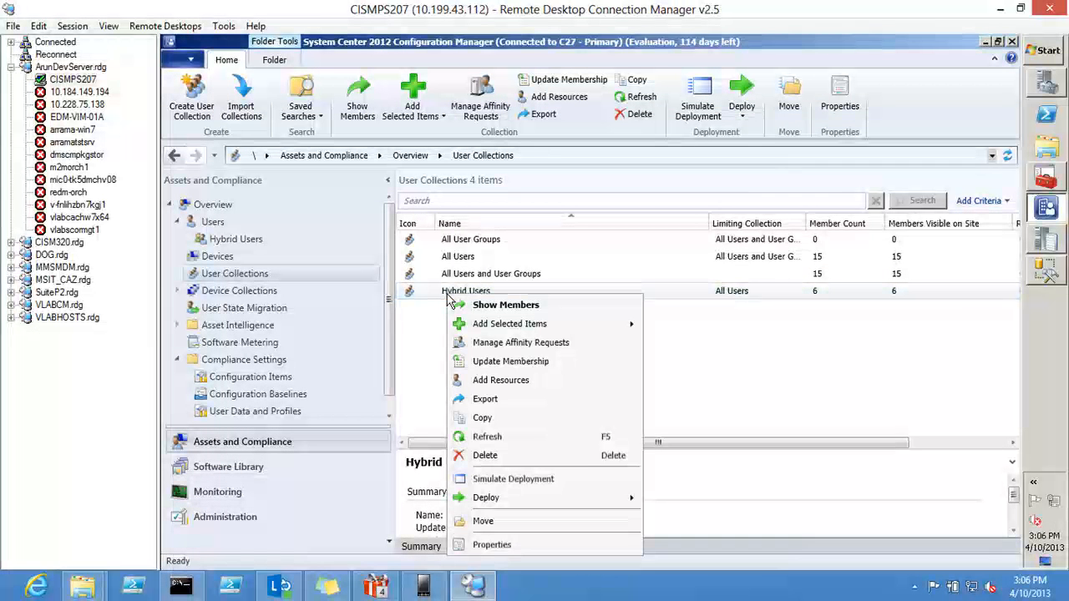
pyautogui.click(480, 441)
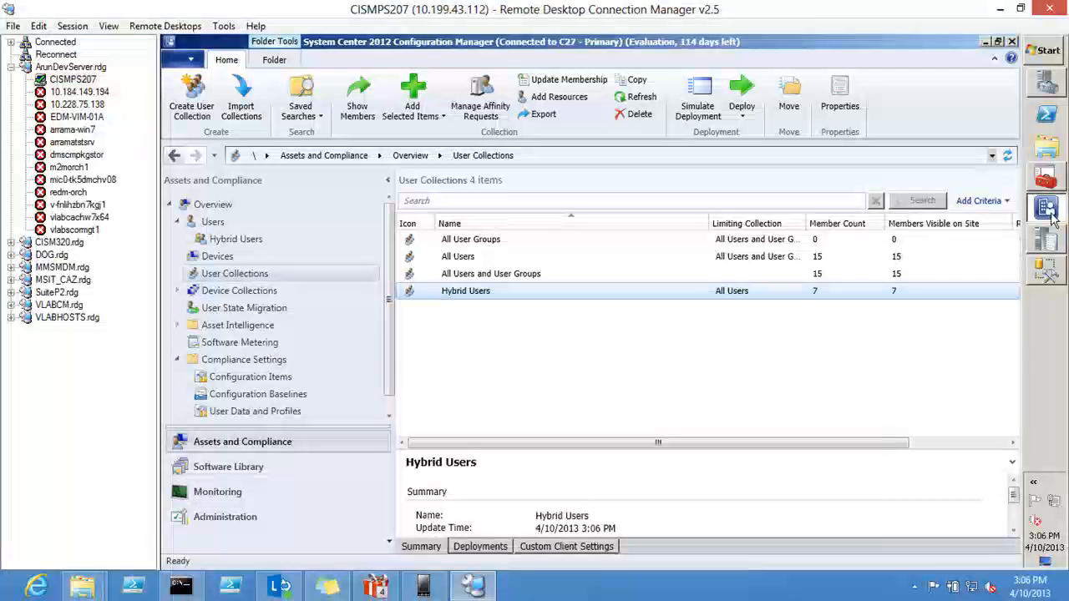
pyautogui.click(1043, 239)
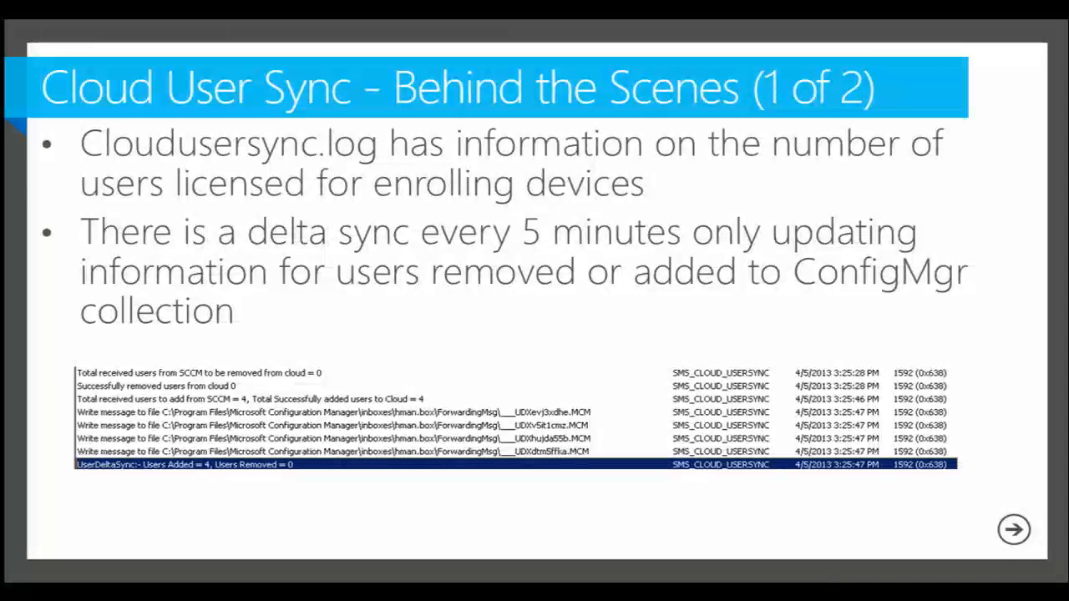
pyautogui.press('Right')
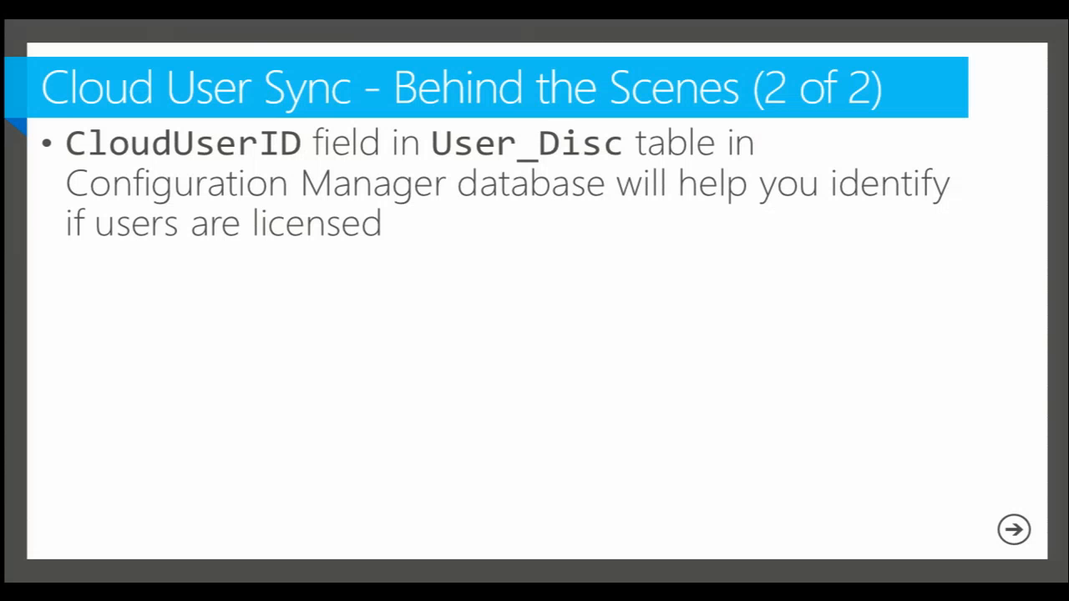
pyautogui.press('Right')
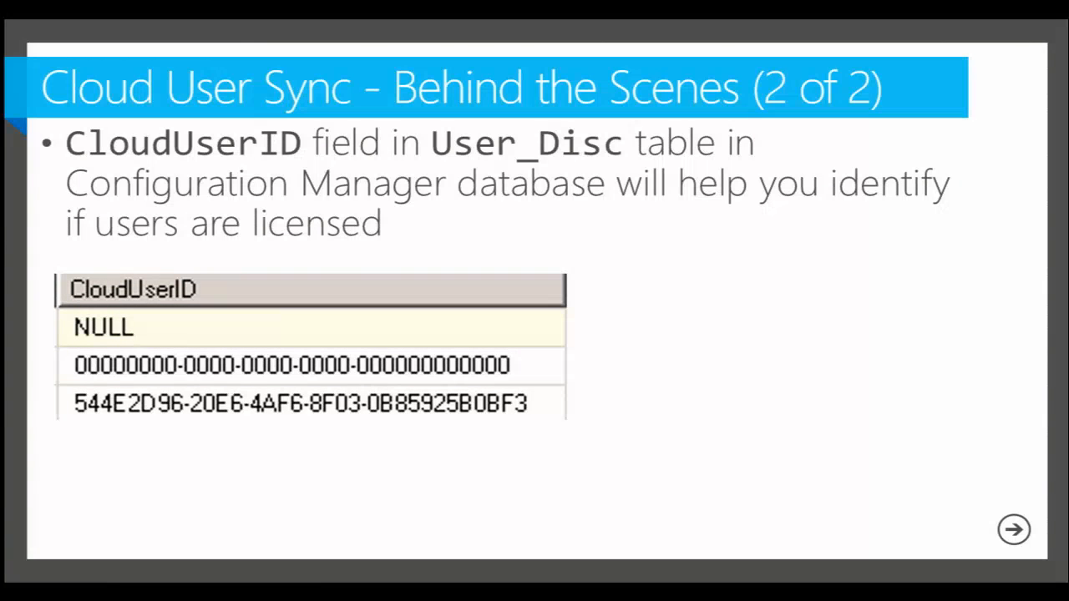
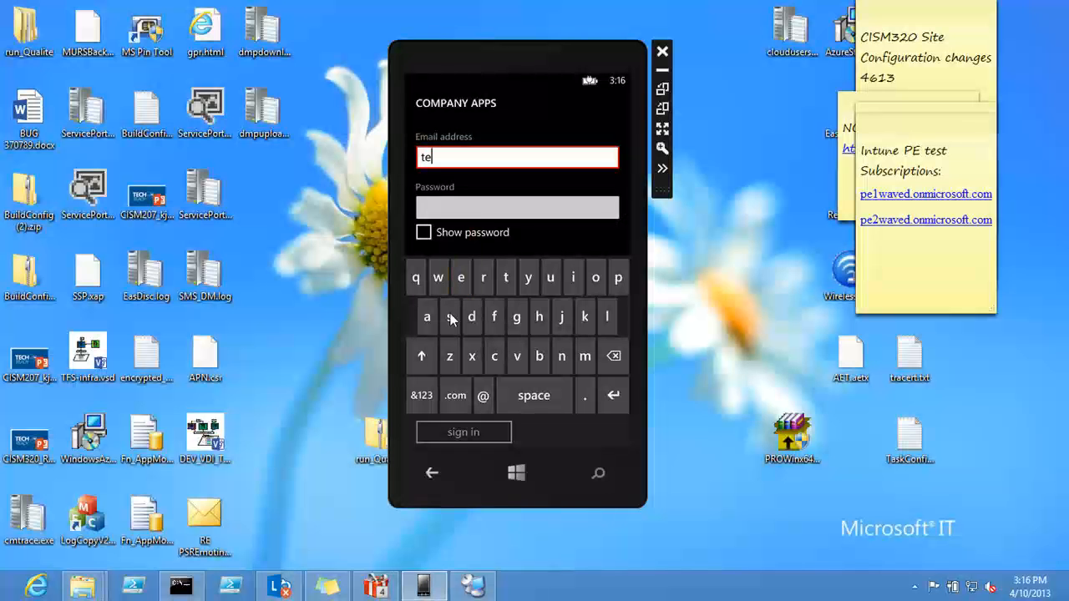
# Step: Complete the test account's email address in the Company Apps sign-in form on the phone
pyautogui.click(505, 283)
pyautogui.click(422, 395)
pyautogui.click(437, 276)
pyautogui.click(416, 315)
pyautogui.click(551, 277)
pyautogui.click(472, 317)
pyautogui.click(539, 356)
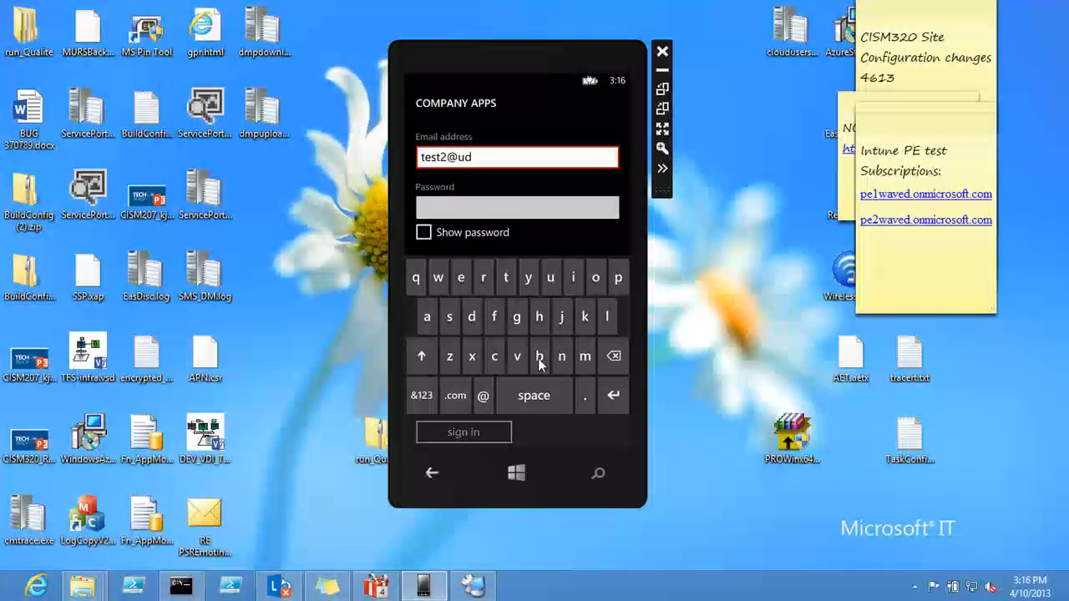
pyautogui.click(422, 395)
pyautogui.click(459, 278)
pyautogui.click(416, 278)
pyautogui.click(416, 278)
pyautogui.click(584, 396)
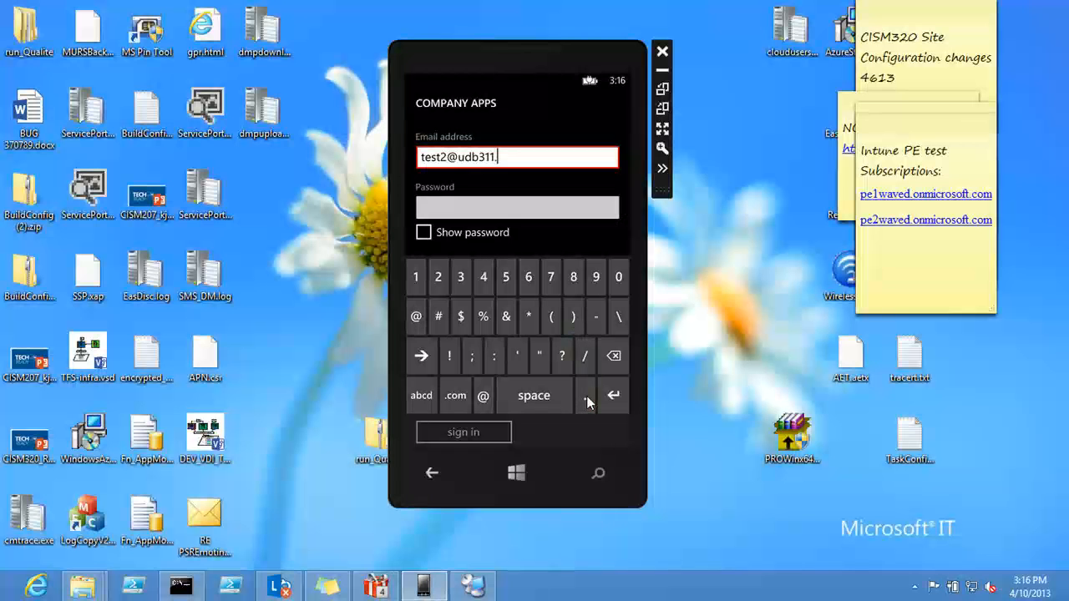
pyautogui.click(420, 396)
pyautogui.click(596, 277)
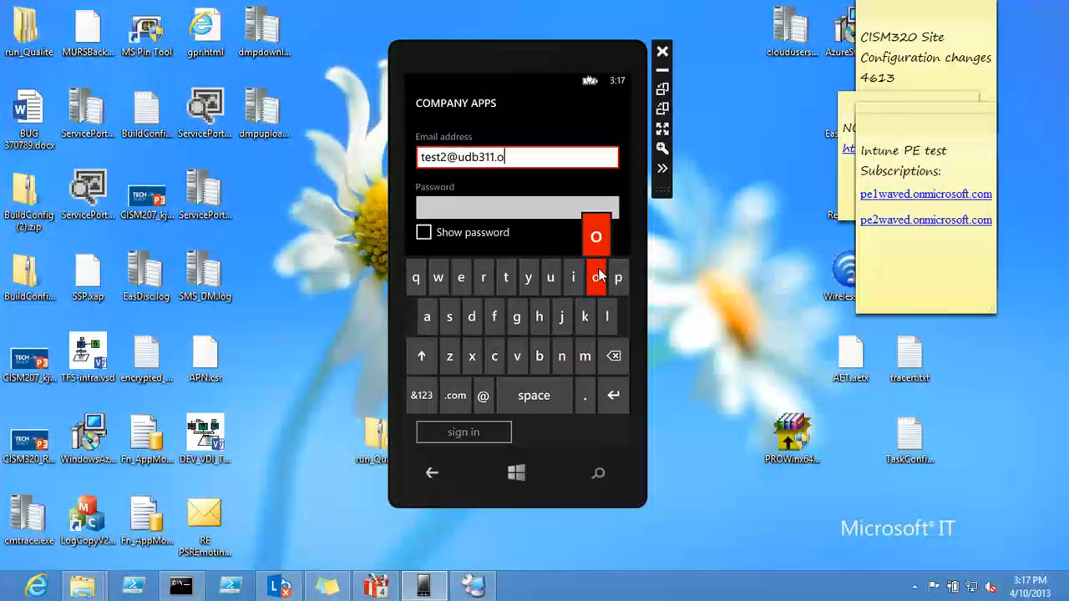
pyautogui.click(562, 355)
pyautogui.click(582, 357)
pyautogui.click(573, 282)
pyautogui.click(493, 357)
pyautogui.click(485, 277)
pyautogui.click(596, 278)
pyautogui.click(450, 318)
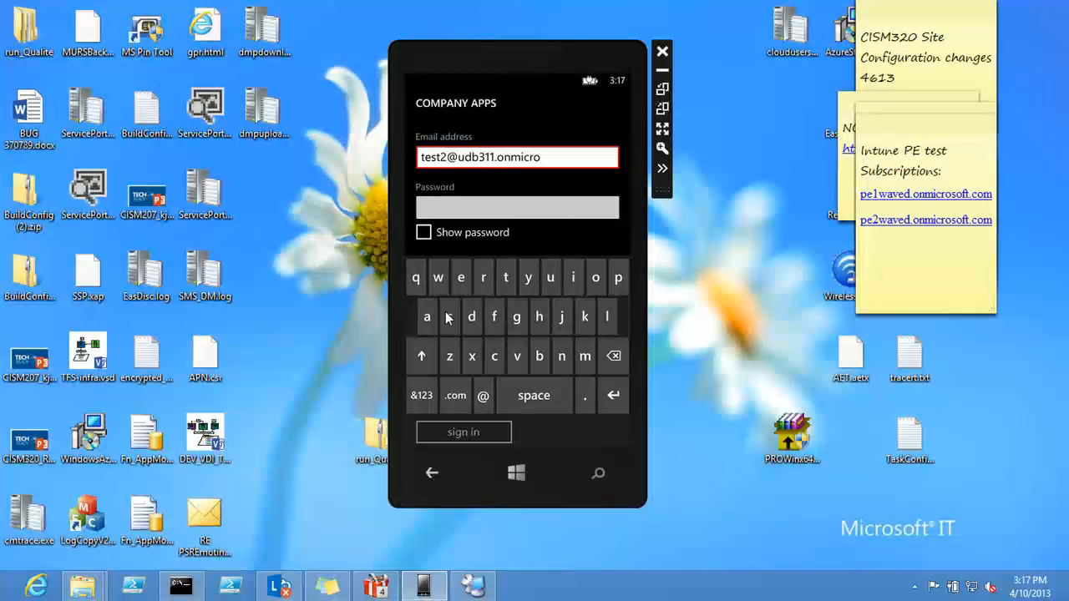
pyautogui.click(594, 286)
pyautogui.click(494, 321)
pyautogui.click(505, 280)
pyautogui.click(455, 395)
# Step: Enter the account password in the Company Apps form and submit the sign-in
pyautogui.click(516, 214)
pyautogui.click(618, 280)
pyautogui.click(426, 316)
pyautogui.click(449, 317)
pyautogui.click(450, 317)
pyautogui.click(422, 396)
pyautogui.click(416, 316)
pyautogui.click(416, 277)
pyautogui.click(438, 277)
pyautogui.click(460, 277)
pyautogui.click(466, 431)
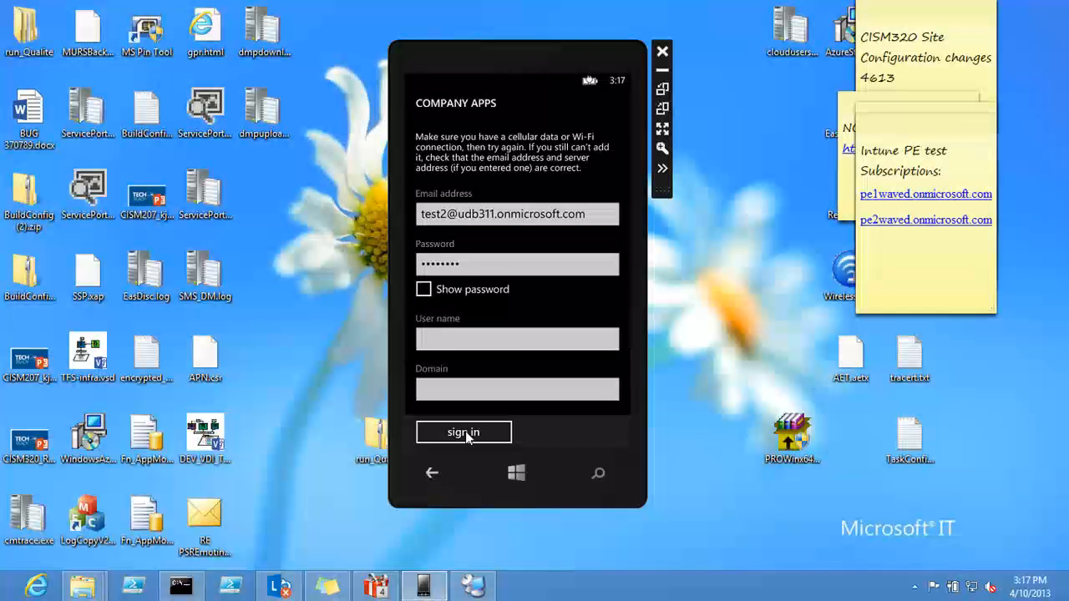
# Step: Set the Company Apps server address to manage.microsoft.com and sign in again
pyautogui.moveTo(532, 301); pyautogui.dragTo(527, 212)
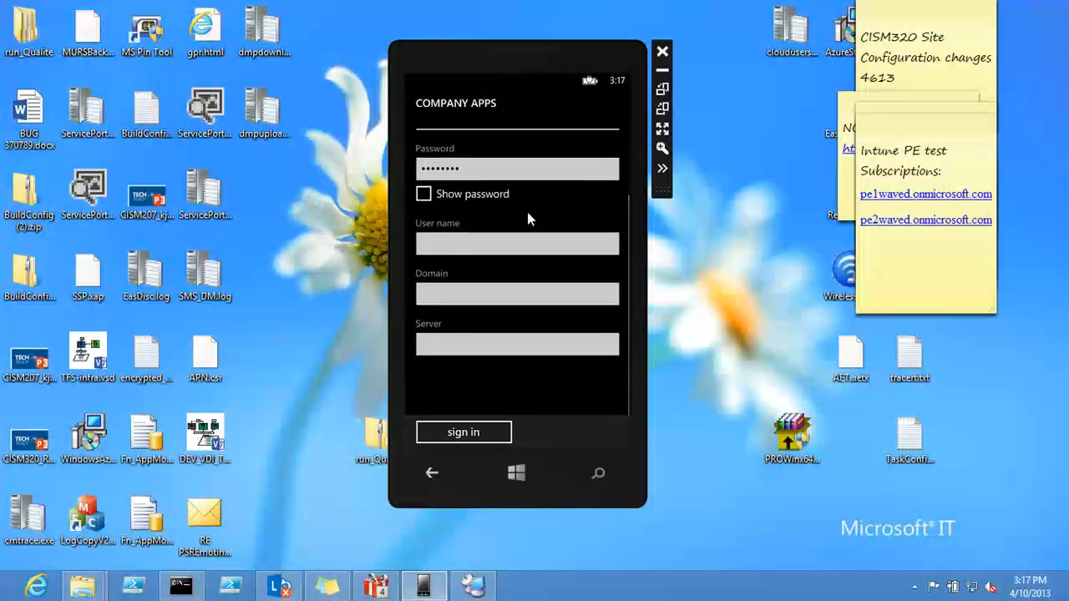
pyautogui.click(492, 344)
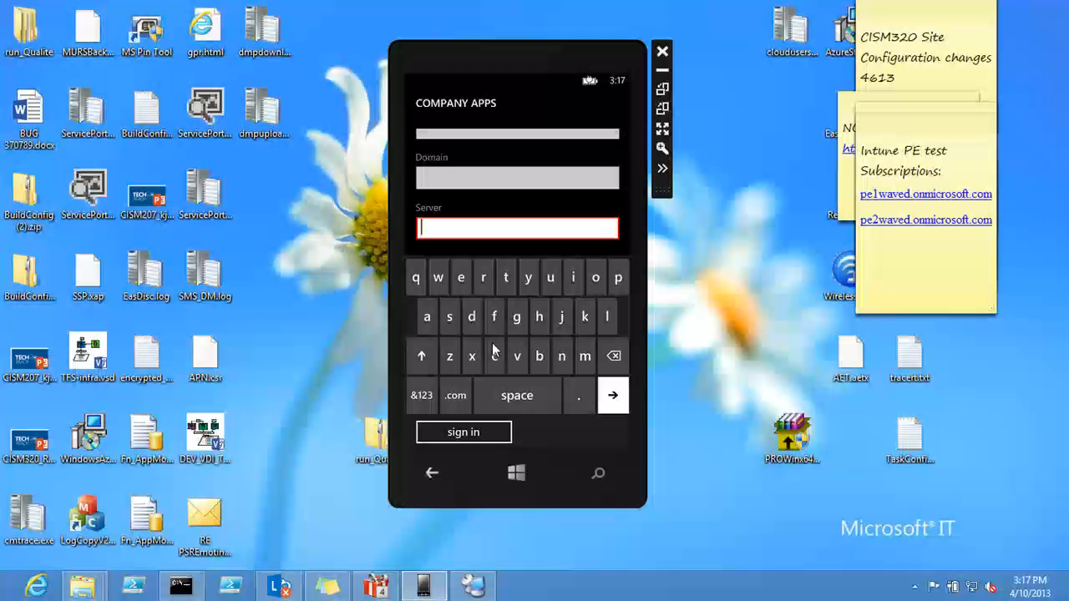
pyautogui.click(582, 361)
pyautogui.click(426, 319)
pyautogui.click(562, 356)
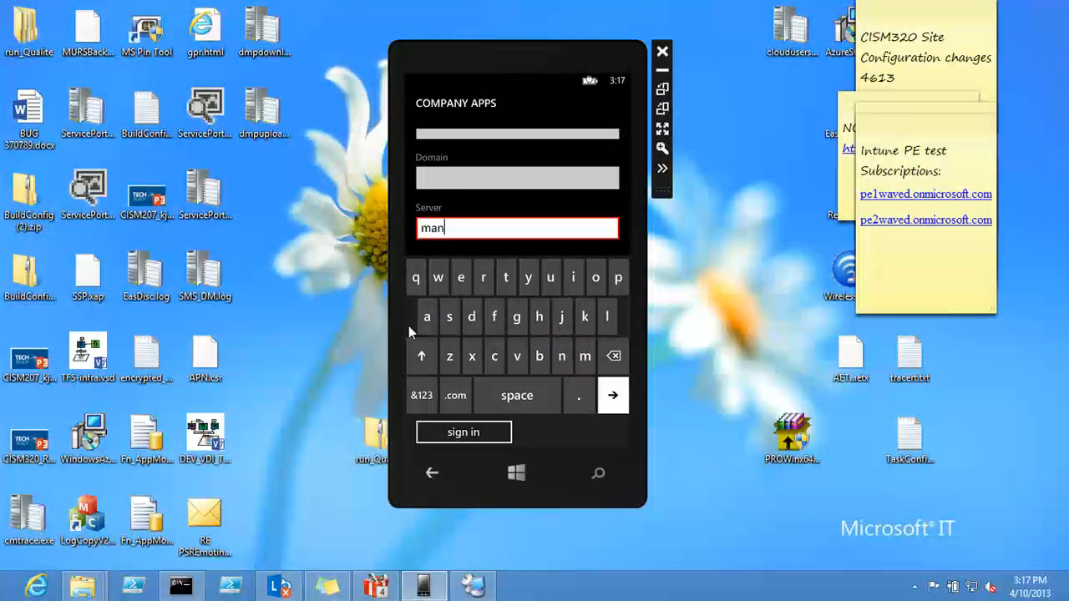
pyautogui.click(429, 318)
pyautogui.click(515, 318)
pyautogui.click(466, 277)
pyautogui.click(580, 401)
pyautogui.click(587, 351)
pyautogui.click(575, 279)
pyautogui.click(495, 355)
pyautogui.click(483, 278)
pyautogui.click(596, 278)
pyautogui.click(450, 320)
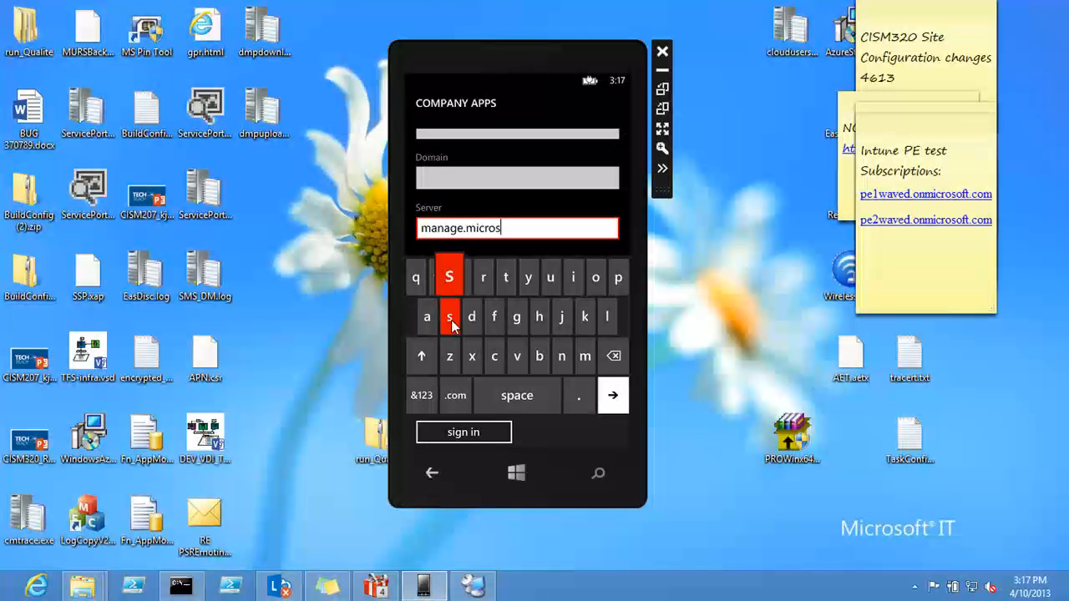
pyautogui.click(595, 279)
pyautogui.click(502, 315)
pyautogui.click(507, 278)
pyautogui.click(455, 395)
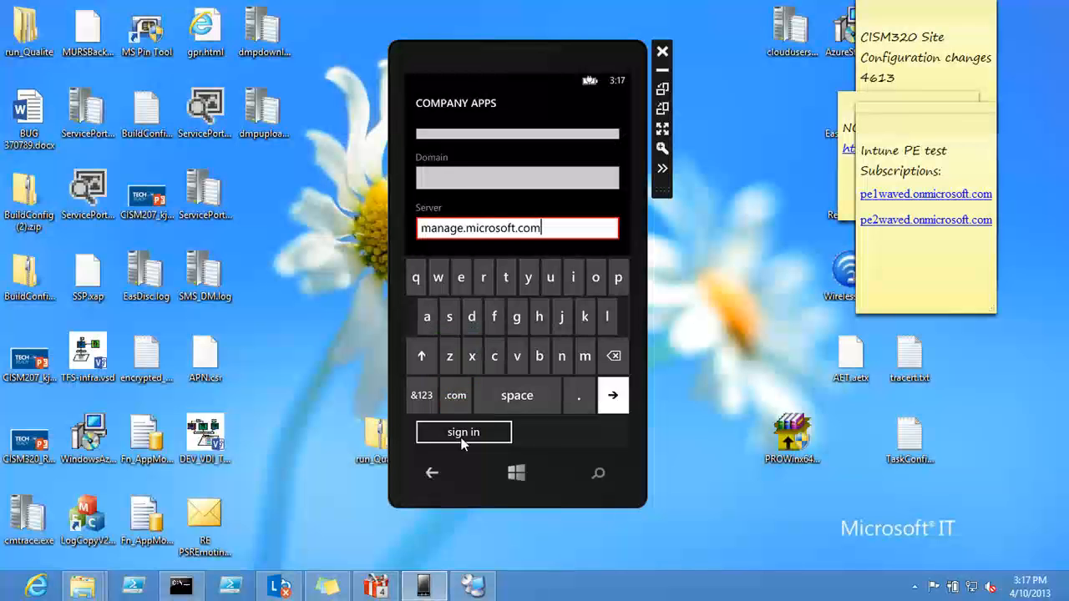
pyautogui.click(462, 432)
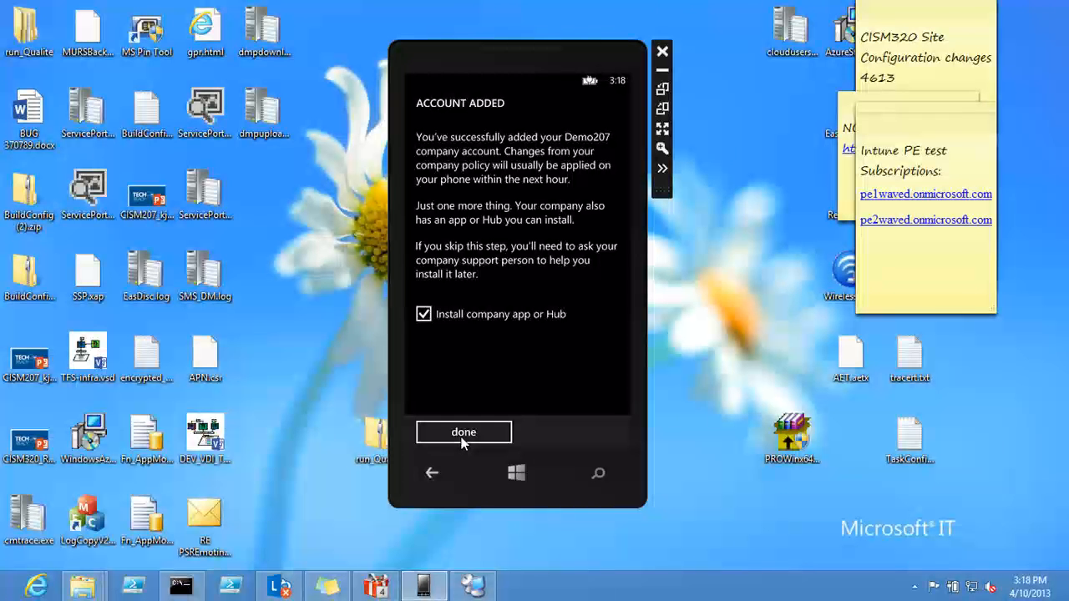
# Step: Finish adding the company account with Install company app or Hub selected, and open Company Portal from the phone's app list
pyautogui.click(461, 435)
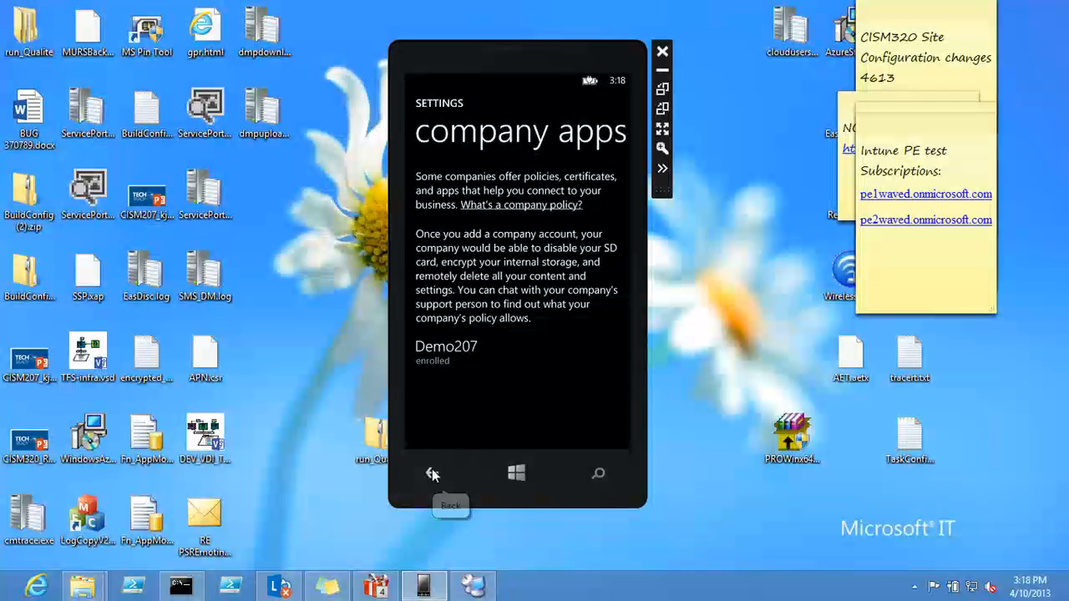
pyautogui.click(516, 473)
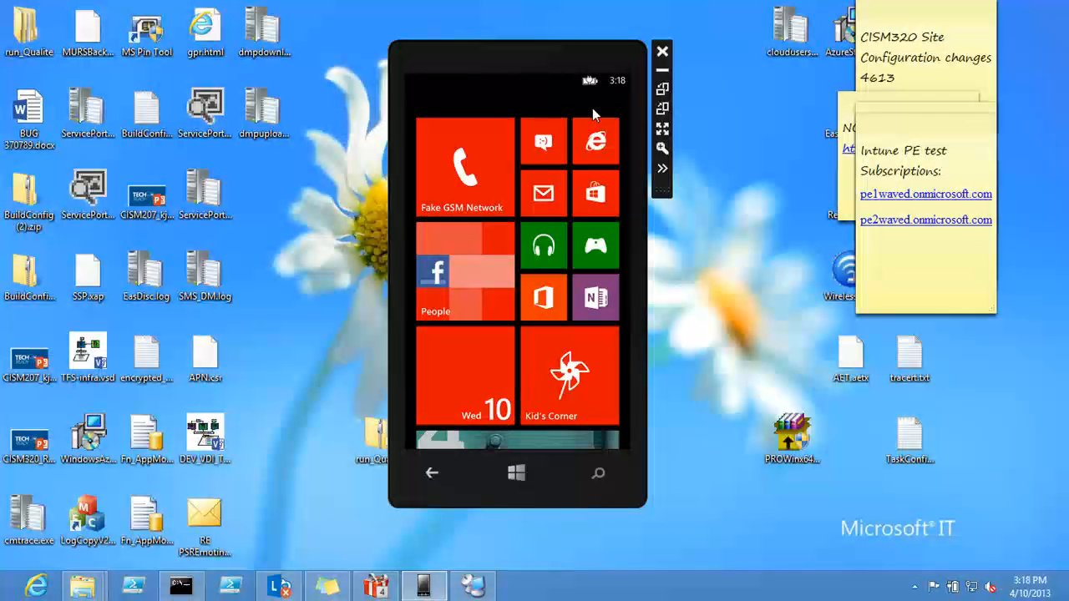
pyautogui.moveTo(552, 104); pyautogui.dragTo(523, 97)
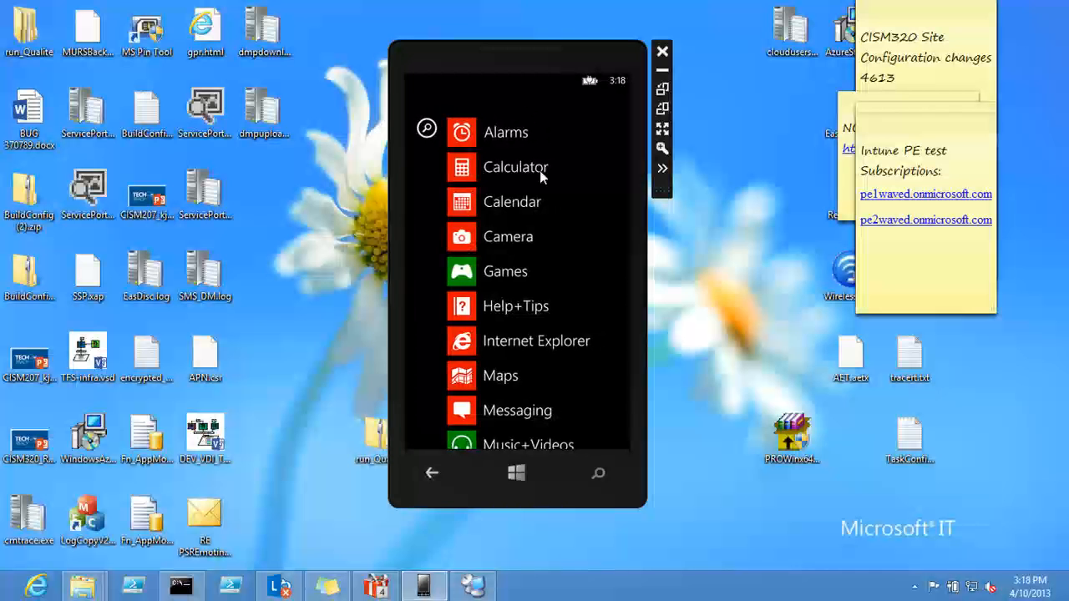
pyautogui.moveTo(563, 204); pyautogui.dragTo(558, 136)
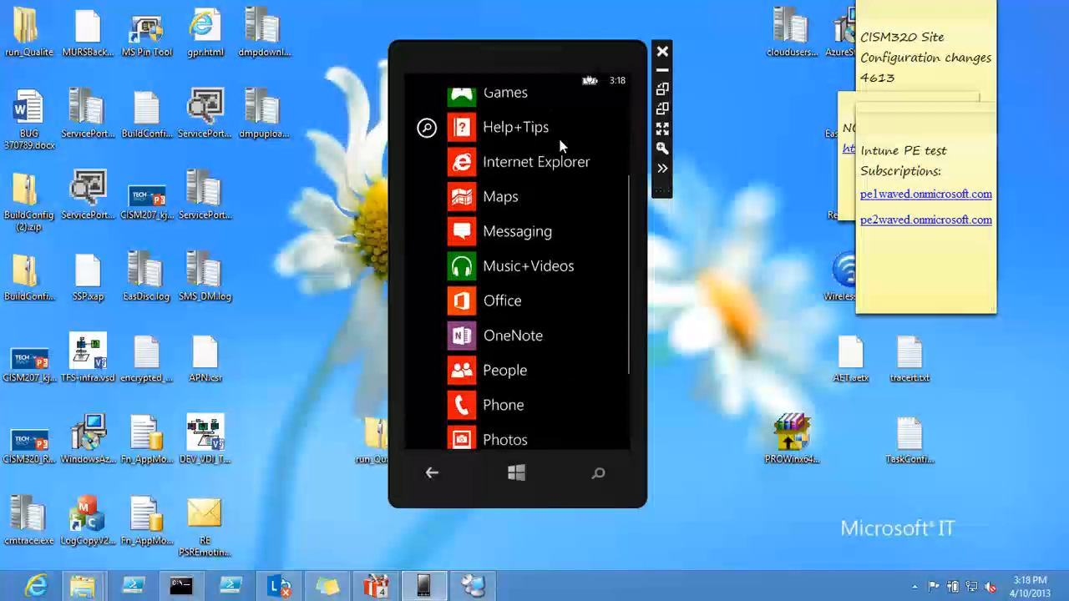
pyautogui.moveTo(560, 227); pyautogui.dragTo(559, 133)
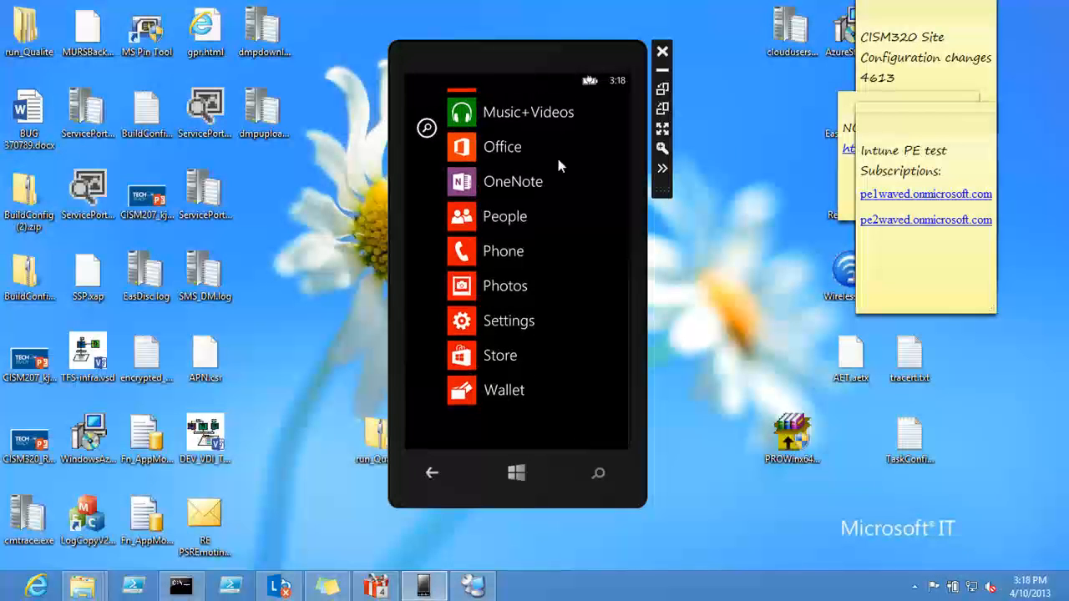
pyautogui.moveTo(573, 196); pyautogui.dragTo(569, 296)
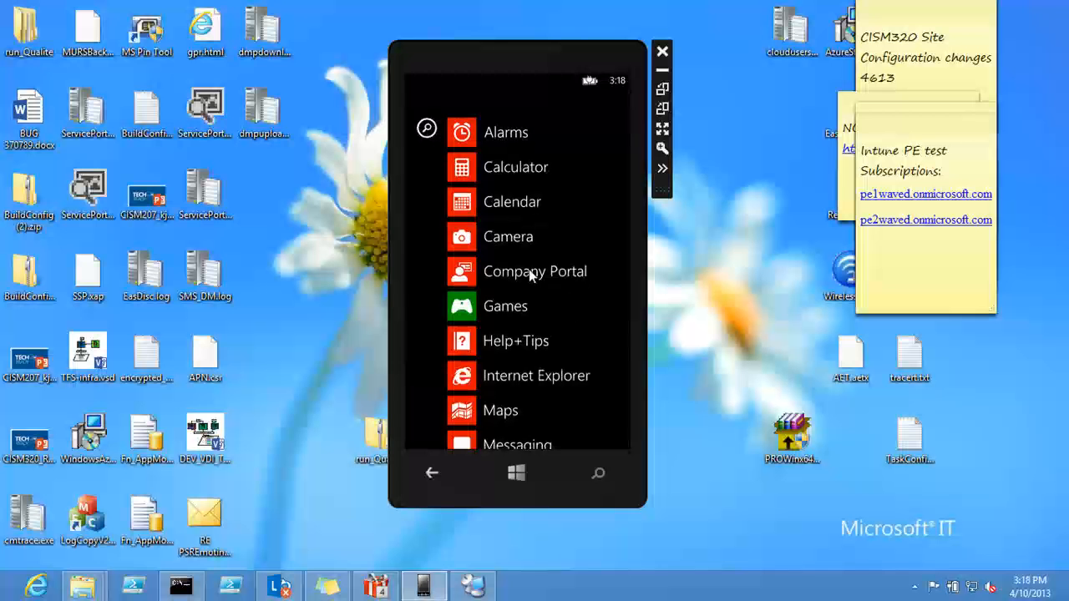
pyautogui.click(526, 276)
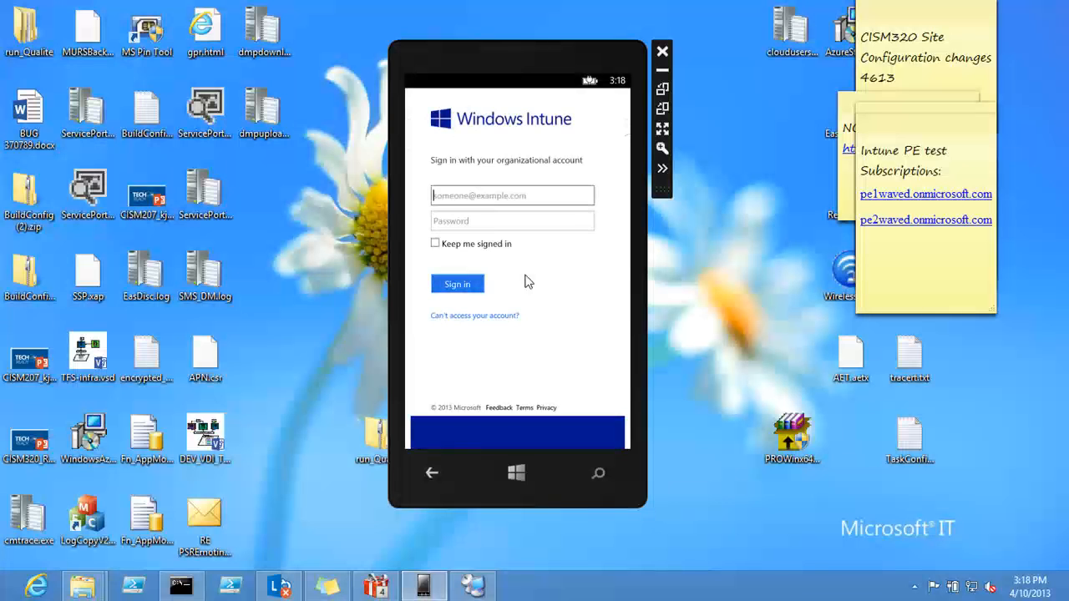
# Step: Enter the test account's email address on the Windows Intune organizational sign-in page
pyautogui.click(507, 197)
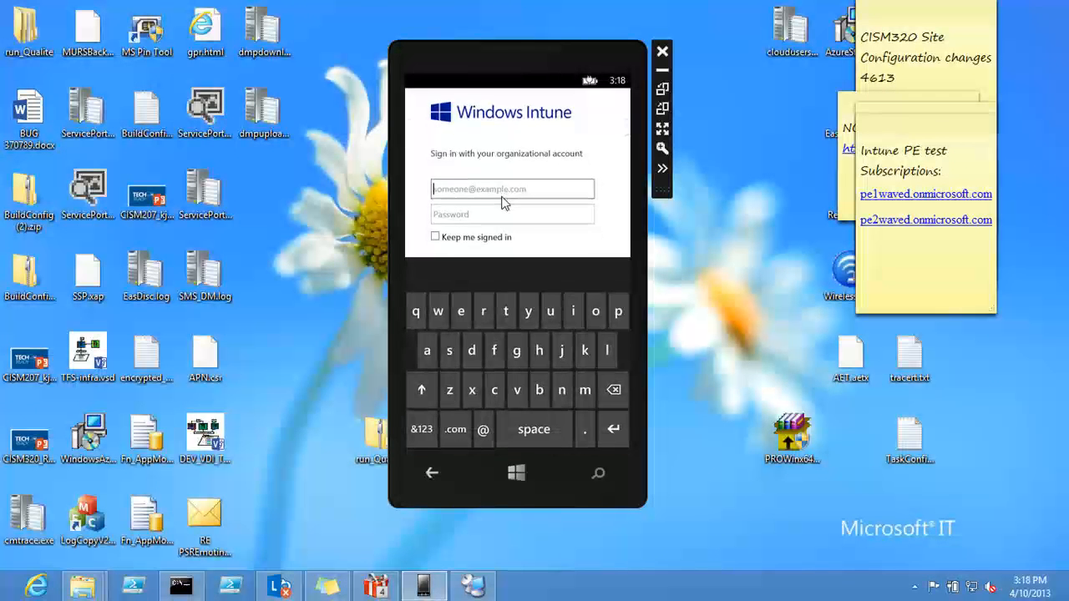
pyautogui.click(506, 311)
pyautogui.click(460, 311)
pyautogui.click(450, 351)
pyautogui.click(509, 310)
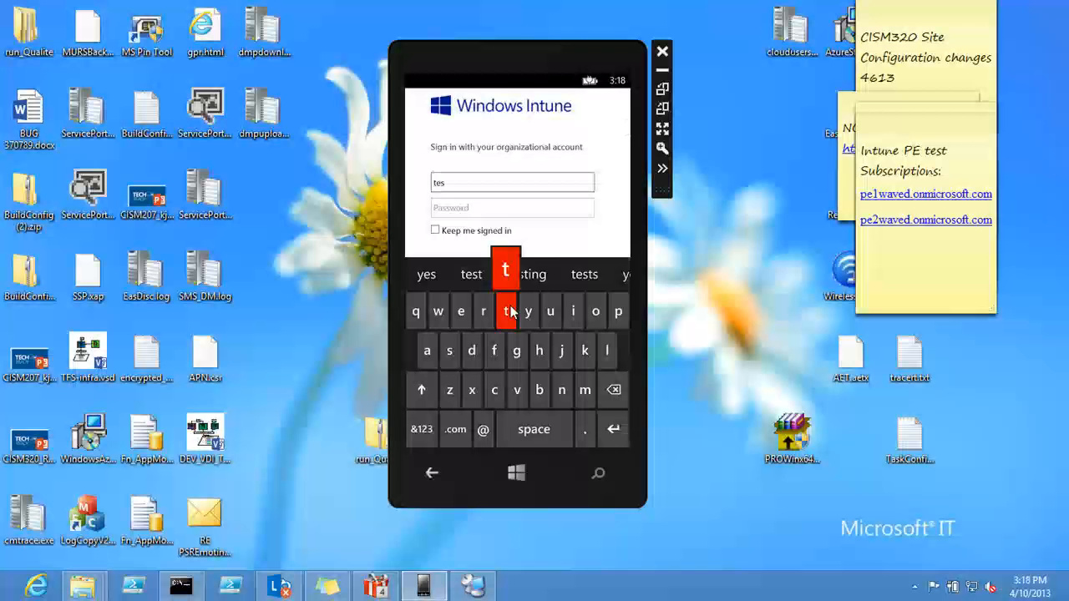
pyautogui.click(423, 431)
pyautogui.click(438, 311)
pyautogui.click(416, 350)
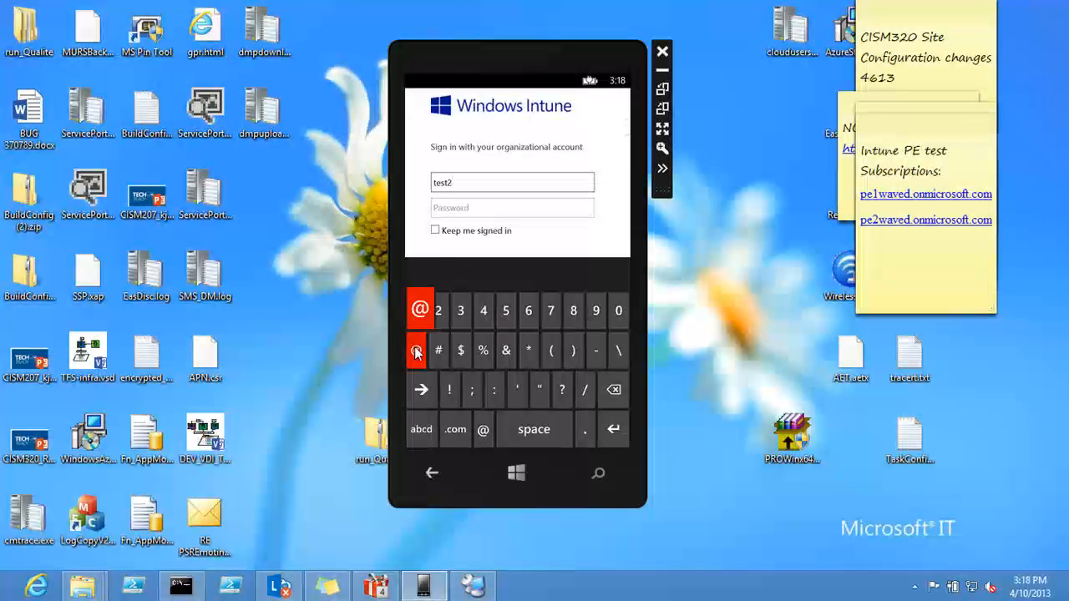
pyautogui.click(555, 311)
pyautogui.click(472, 351)
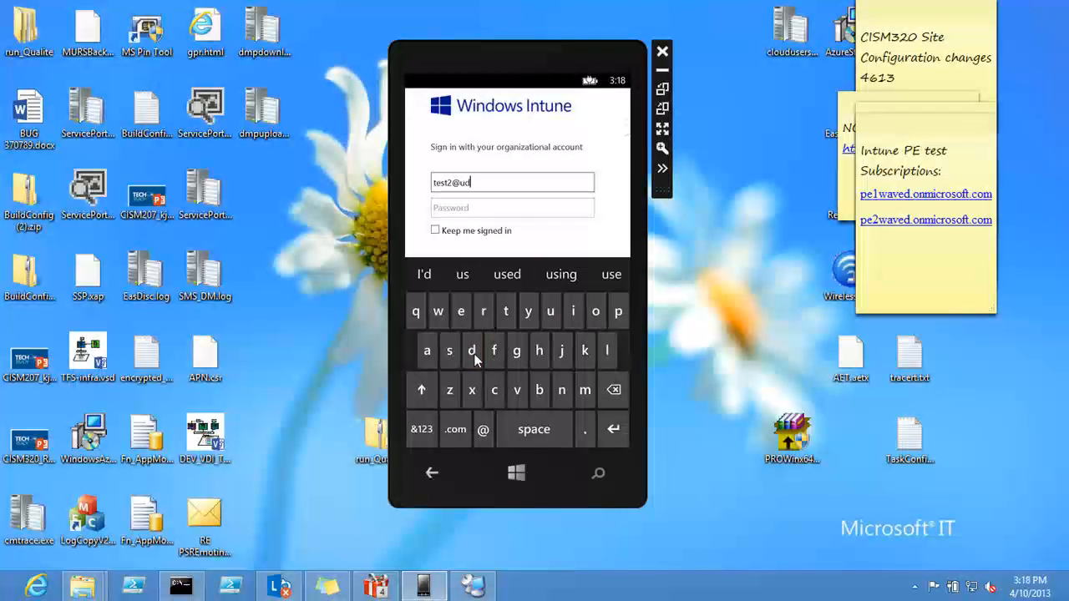
pyautogui.click(542, 392)
pyautogui.click(430, 434)
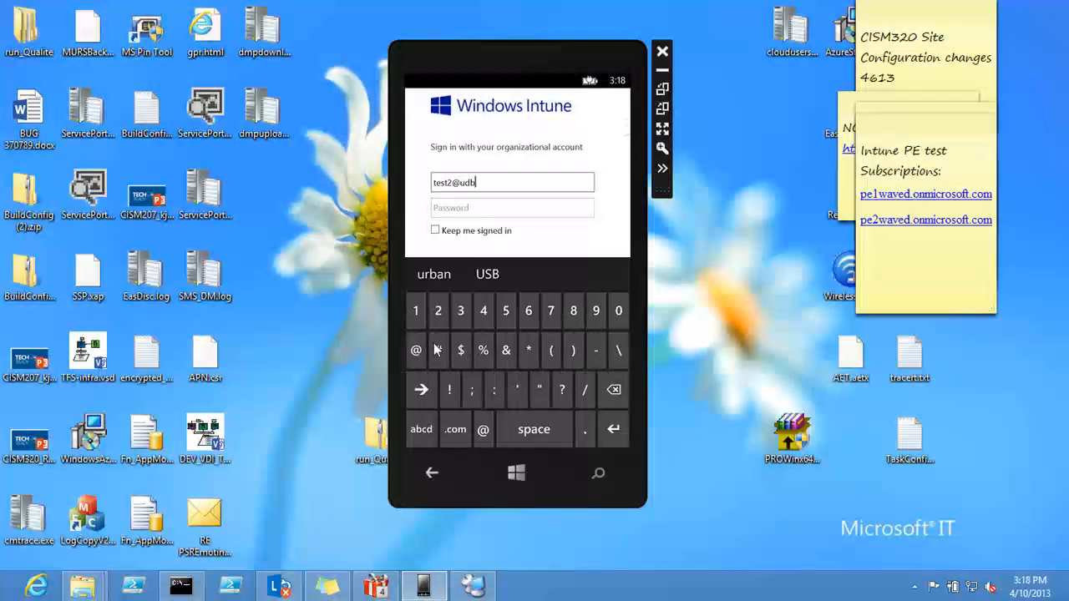
pyautogui.click(461, 311)
pyautogui.click(415, 313)
pyautogui.click(415, 312)
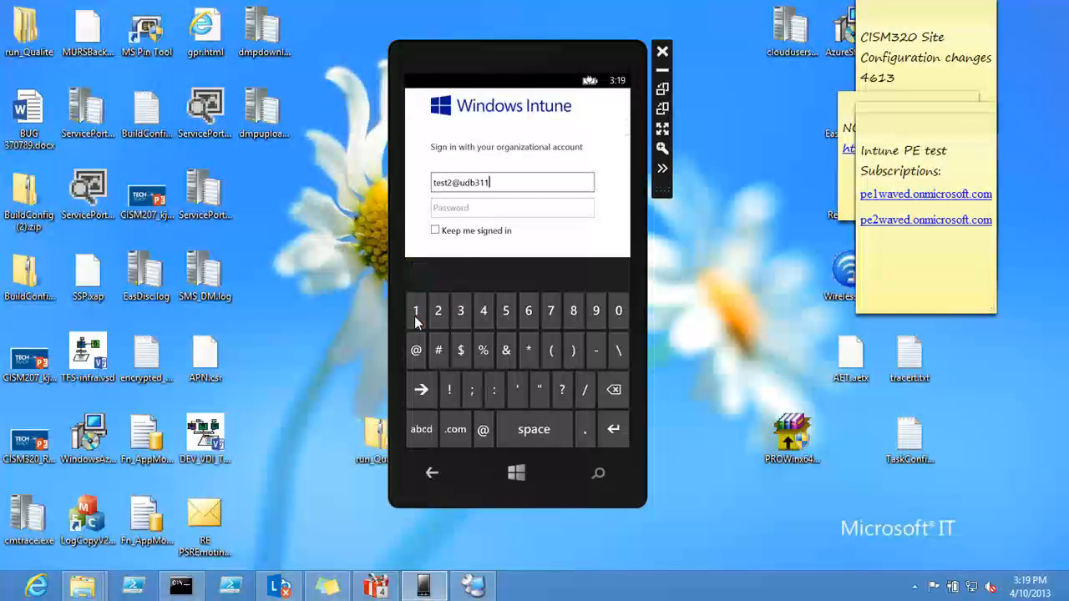
pyautogui.click(584, 431)
pyautogui.click(426, 431)
pyautogui.click(598, 309)
pyautogui.click(563, 390)
pyautogui.click(584, 390)
pyautogui.click(573, 312)
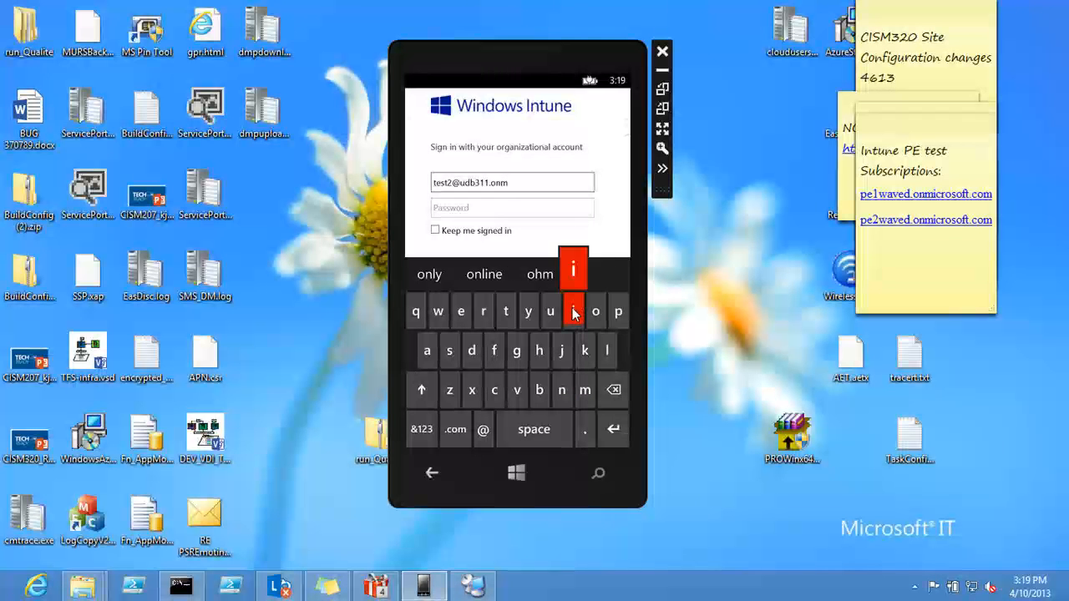
pyautogui.click(494, 390)
pyautogui.click(488, 312)
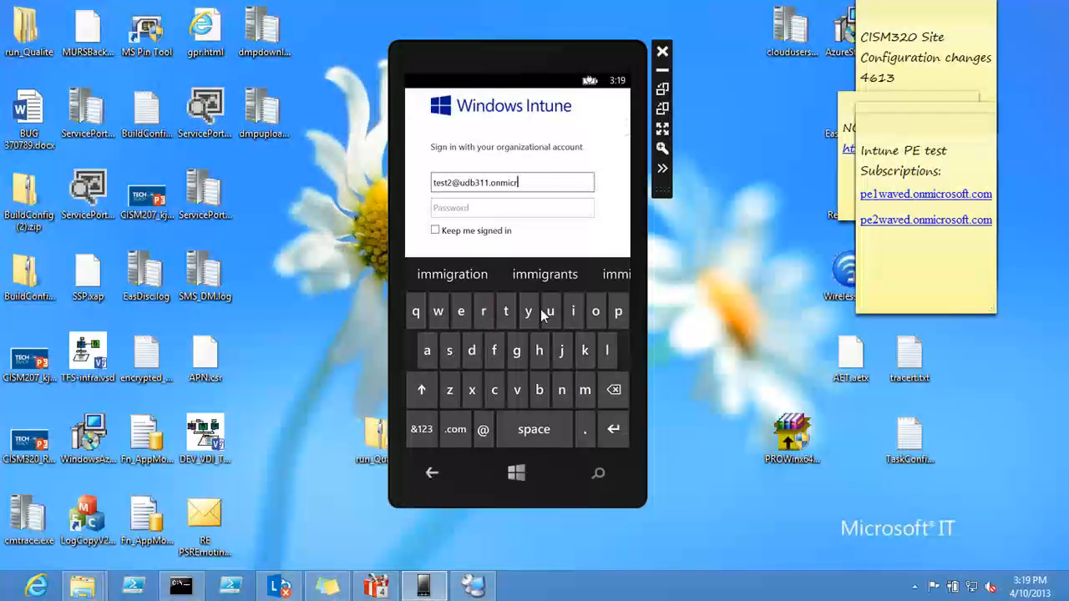
pyautogui.click(588, 320)
pyautogui.click(450, 351)
pyautogui.click(595, 314)
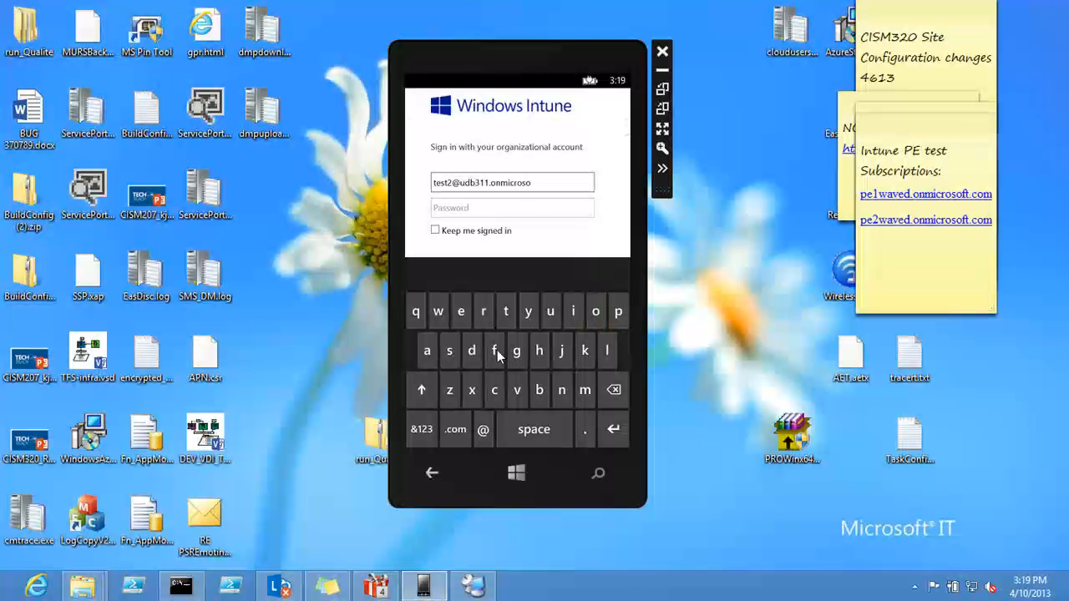
pyautogui.click(509, 315)
pyautogui.click(452, 438)
# Step: Enter the account password on the Windows Intune page and sign in to Company Portal
pyautogui.click(480, 211)
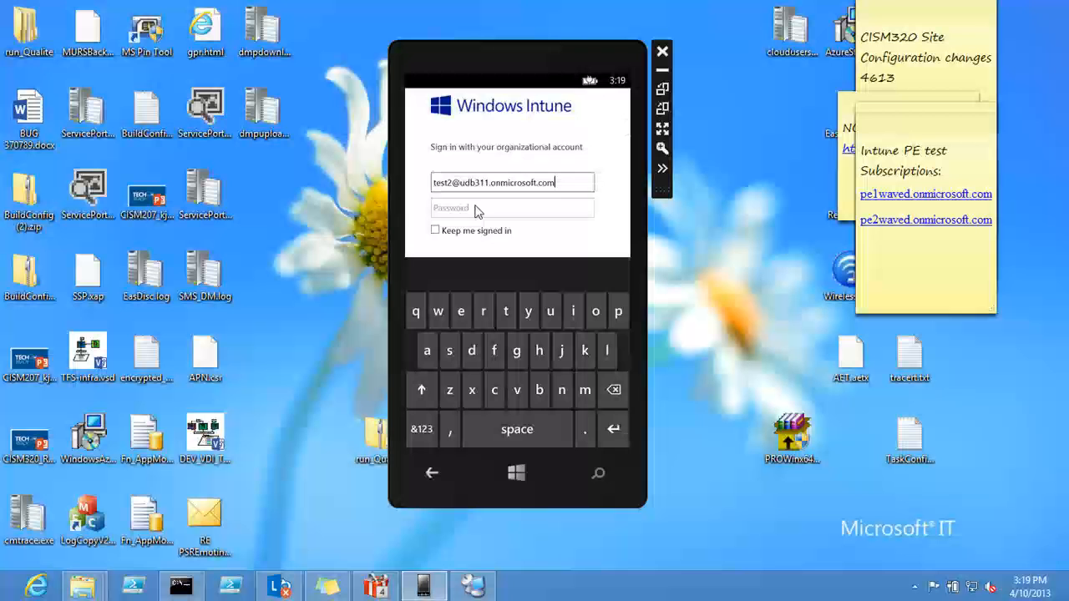
pyautogui.click(616, 309)
pyautogui.click(427, 351)
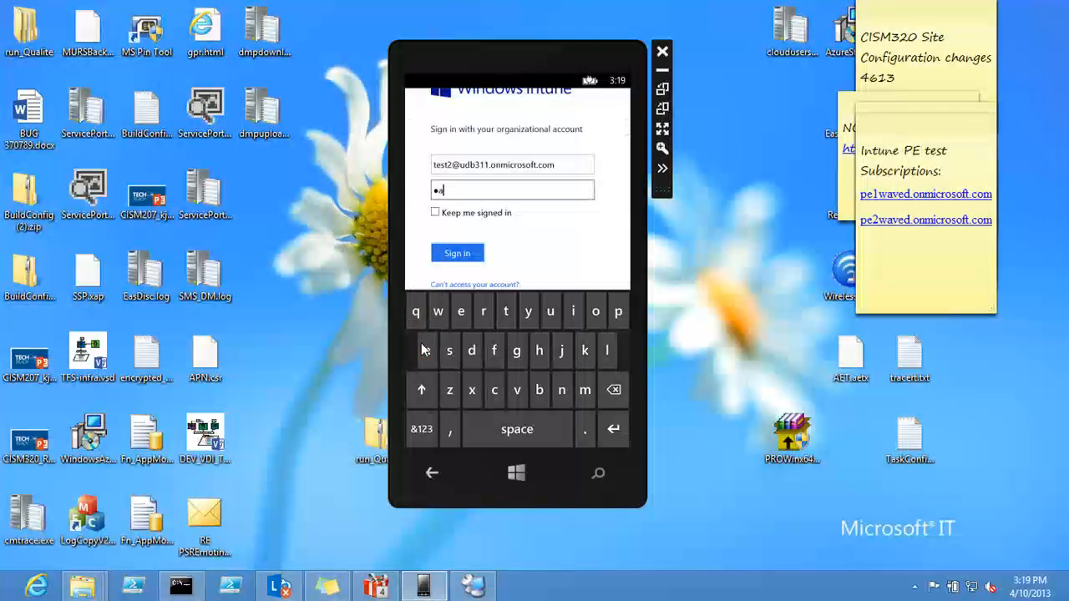
pyautogui.click(450, 355)
pyautogui.click(420, 429)
pyautogui.click(416, 311)
pyautogui.click(416, 306)
pyautogui.click(416, 306)
pyautogui.click(438, 309)
pyautogui.click(451, 311)
pyautogui.click(452, 250)
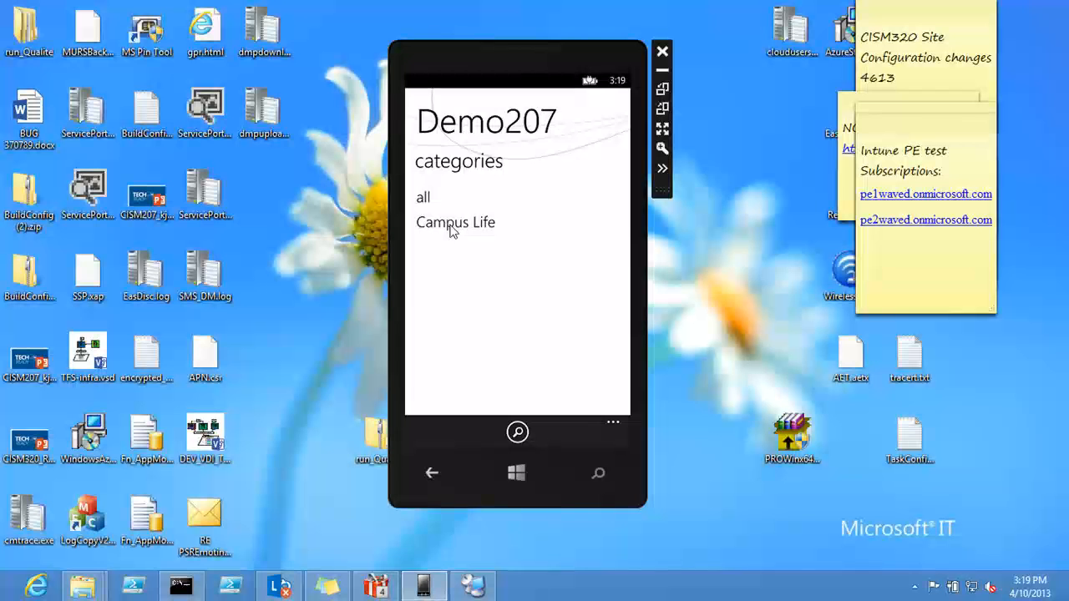
# Step: Open the Campus Life category and install the MS Give company app, accepting the installation
pyautogui.click(450, 223)
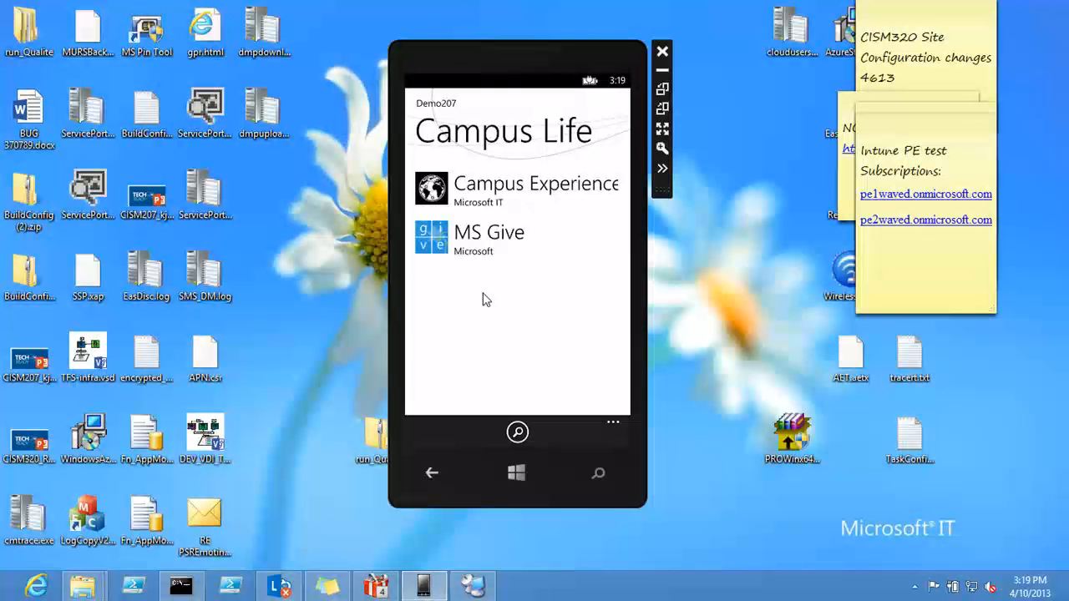
pyautogui.click(469, 264)
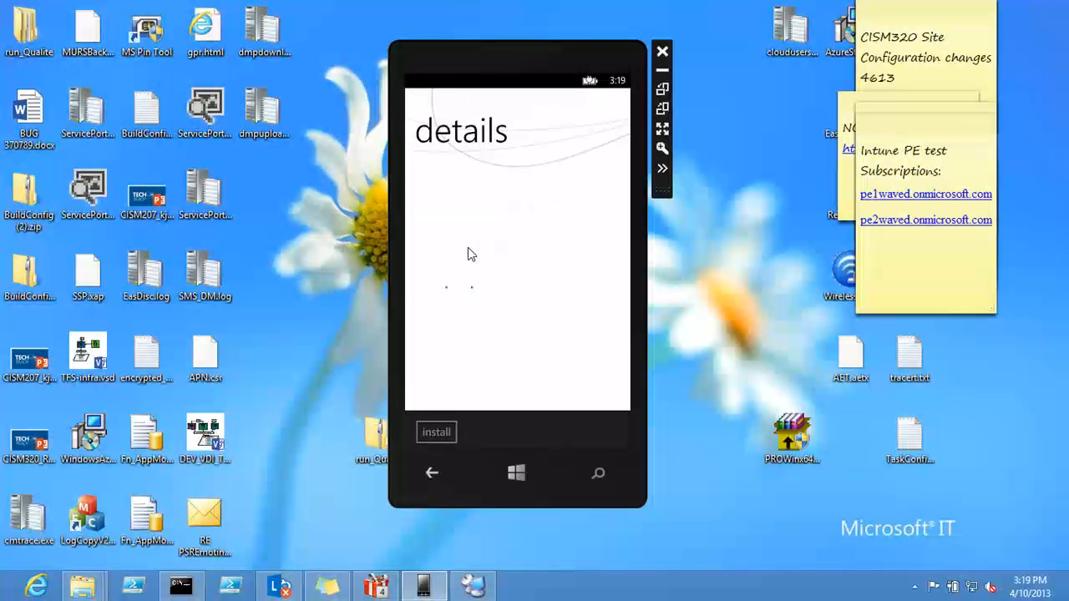
pyautogui.click(437, 432)
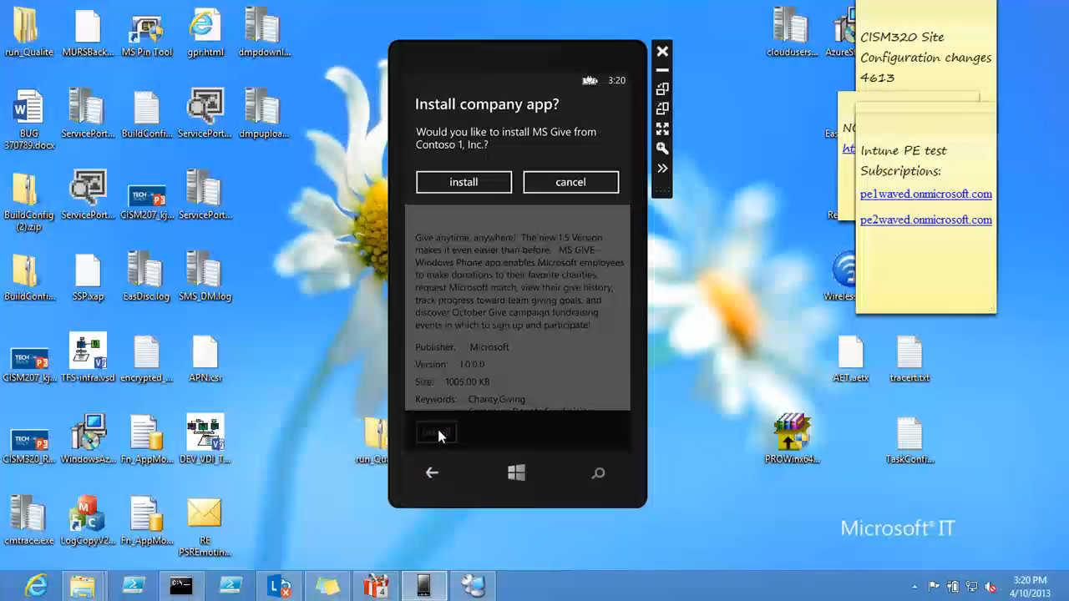
pyautogui.click(459, 180)
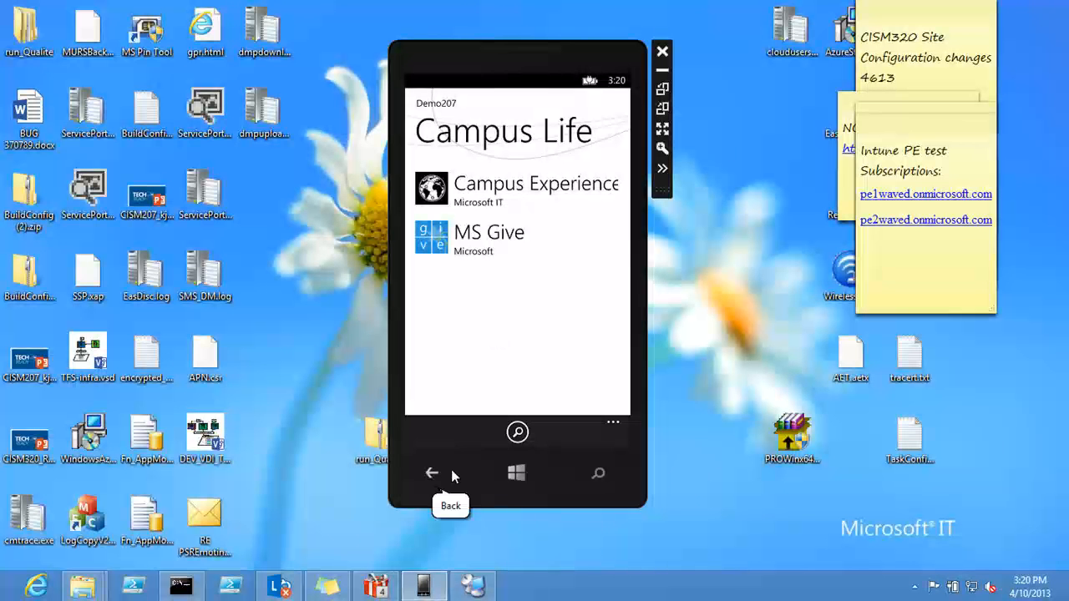
# Step: Return to the phone's Start screen and check the app list for MS Give
pyautogui.click(516, 473)
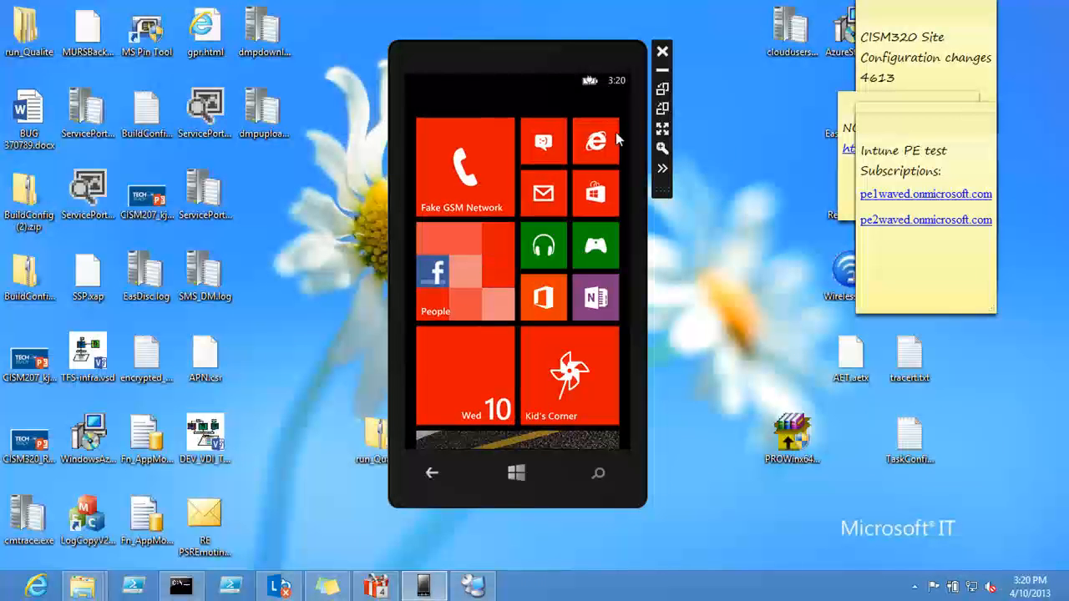
pyautogui.moveTo(608, 102); pyautogui.dragTo(488, 105)
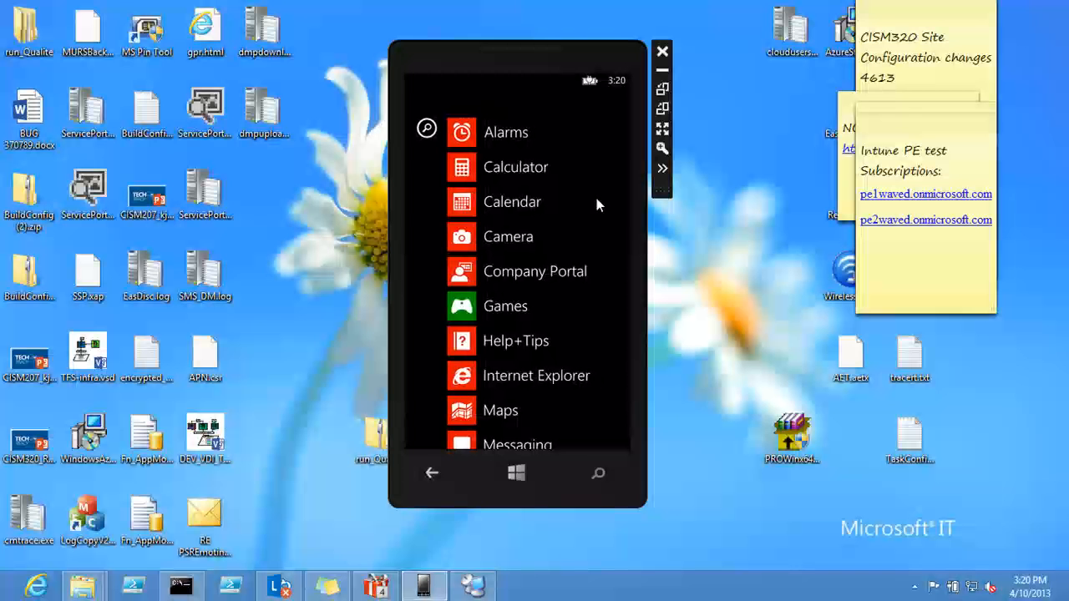
pyautogui.scroll(-5, 589, 154)
pyautogui.scroll(-3, 598, 305)
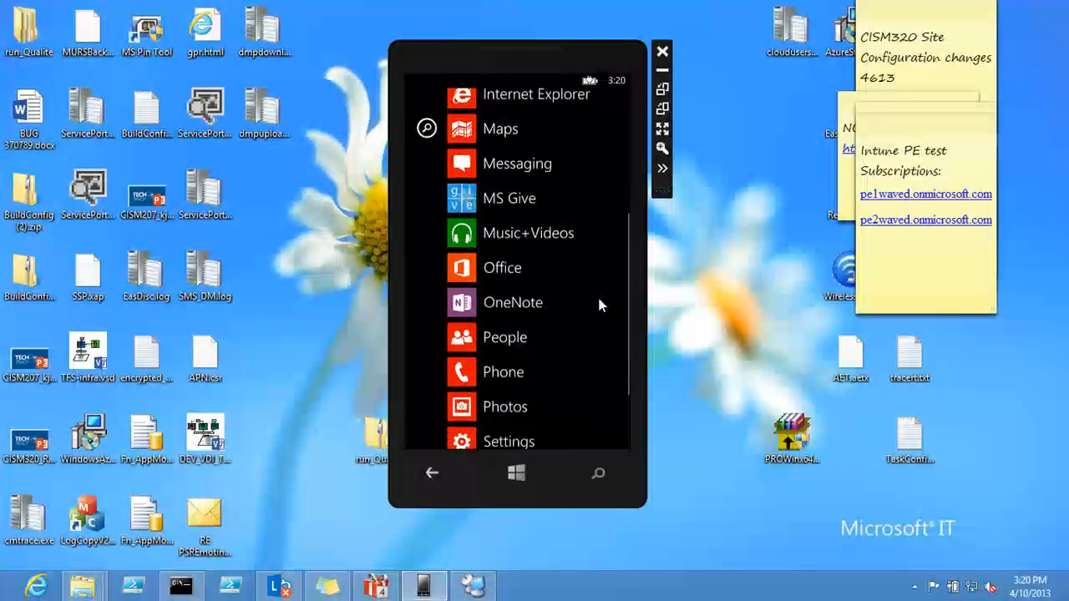
pyautogui.moveTo(591, 215); pyautogui.dragTo(581, 275)
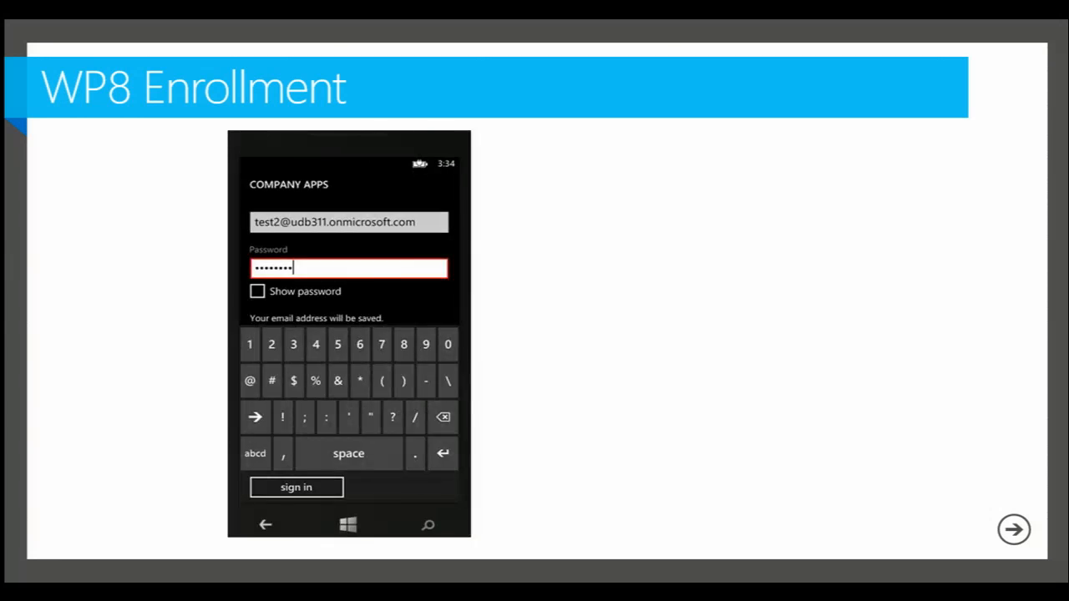
pyautogui.press('Right')
pyautogui.press('Right')
pyautogui.press('Right')
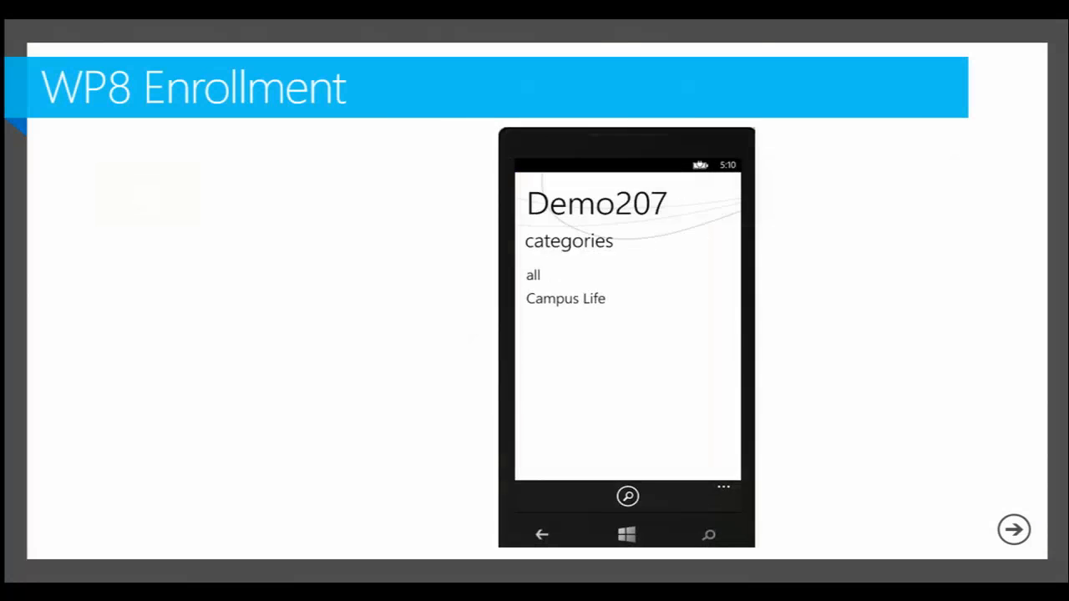
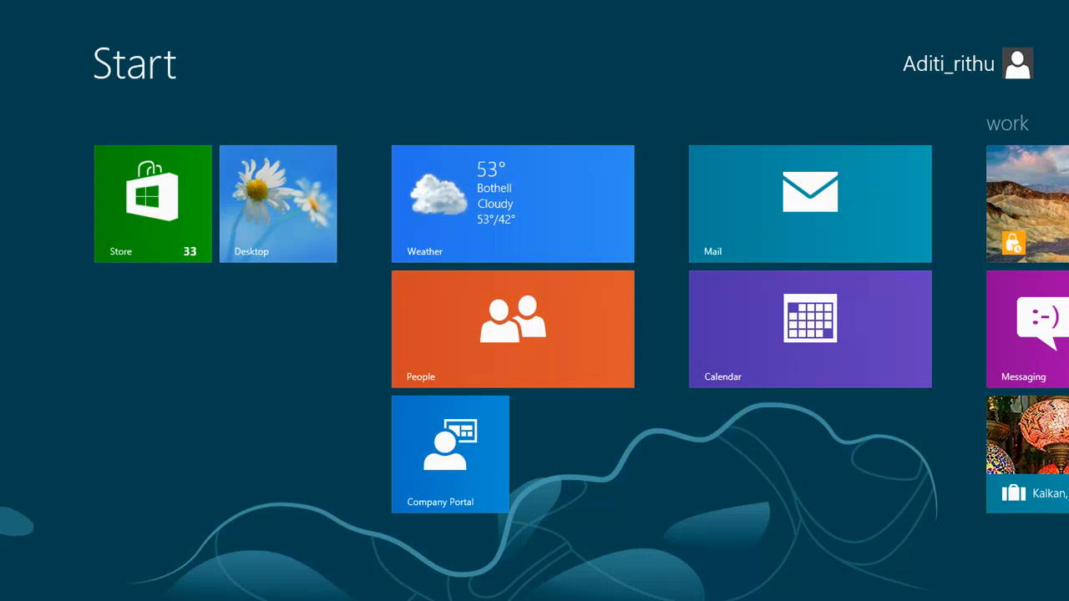
# Step: Open Company Portal on the Windows RT device to view its company apps and devices, and return to the Start screen
pyautogui.click(450, 454)
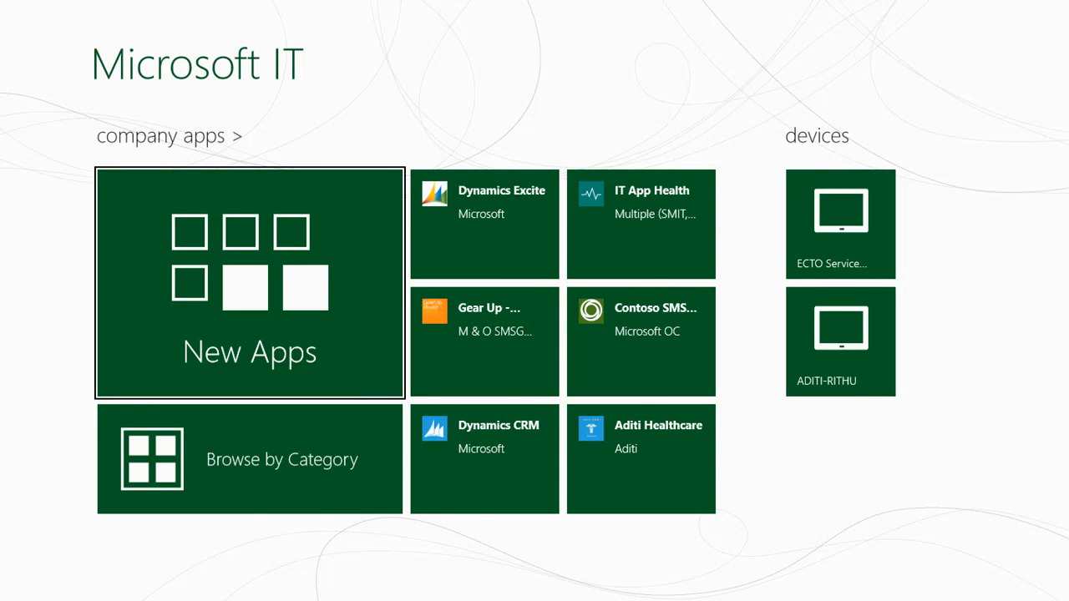
pyautogui.press('super')
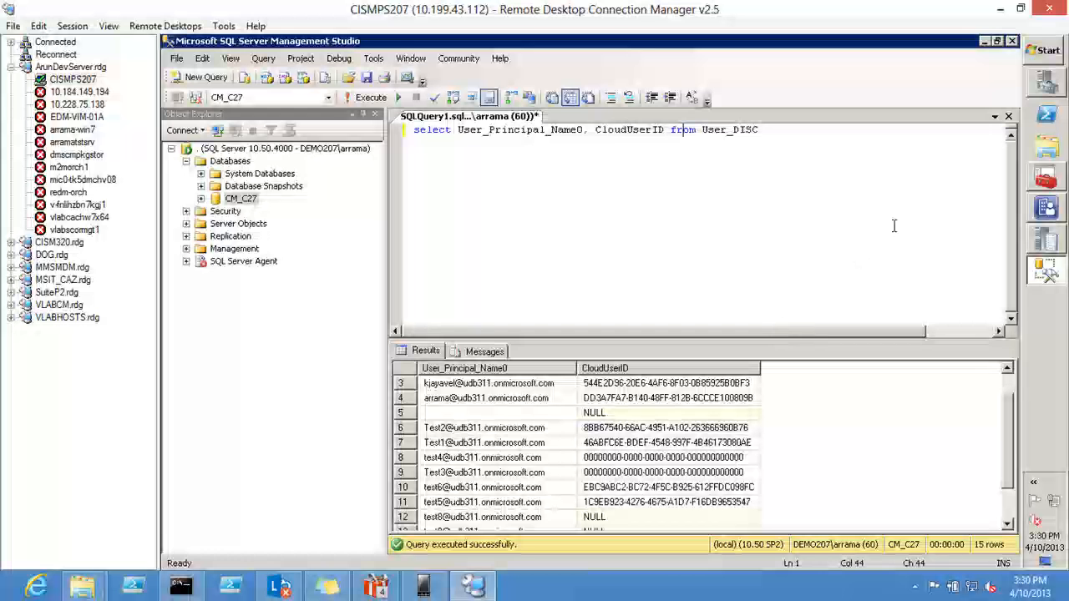
# Step: Switch to Configuration Manager and review the Windows RT code signing certificate setting in the Windows Intune Subscription properties
pyautogui.click(1043, 210)
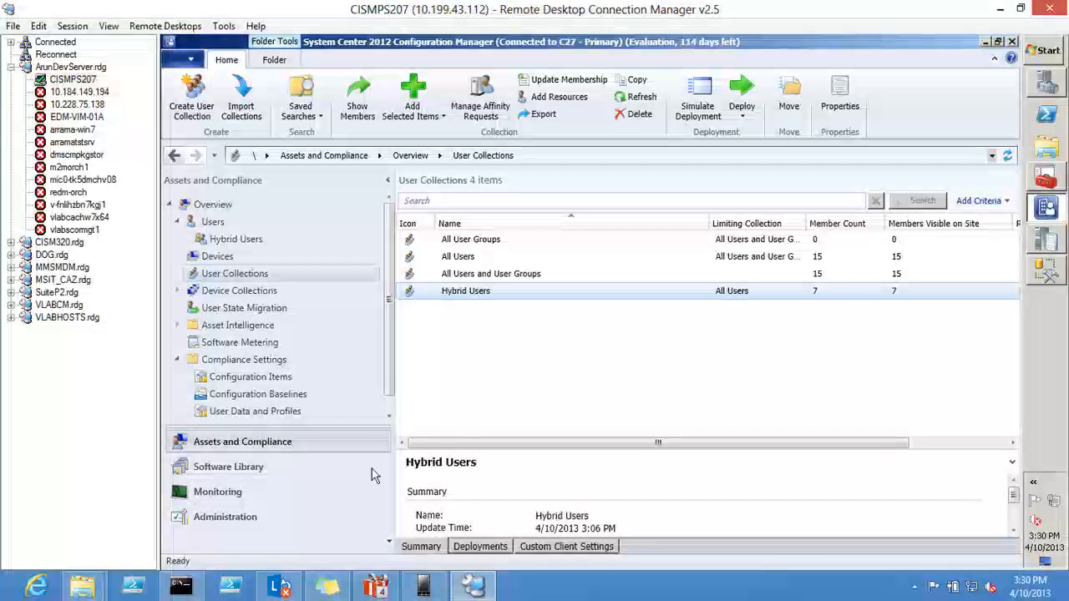
pyautogui.click(281, 518)
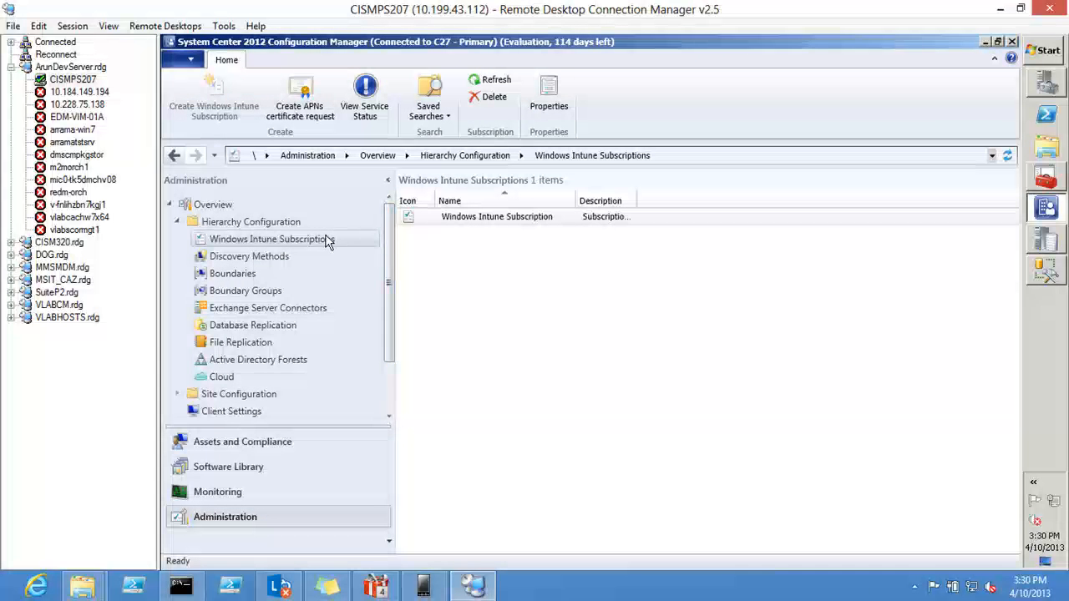
pyautogui.rightClick(430, 220)
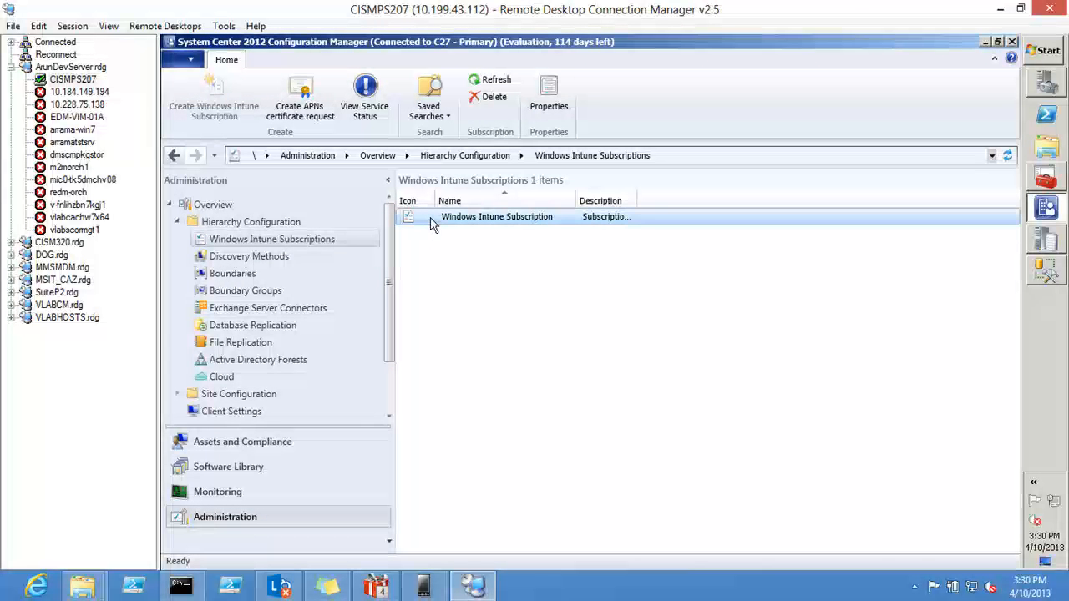
pyautogui.click(455, 271)
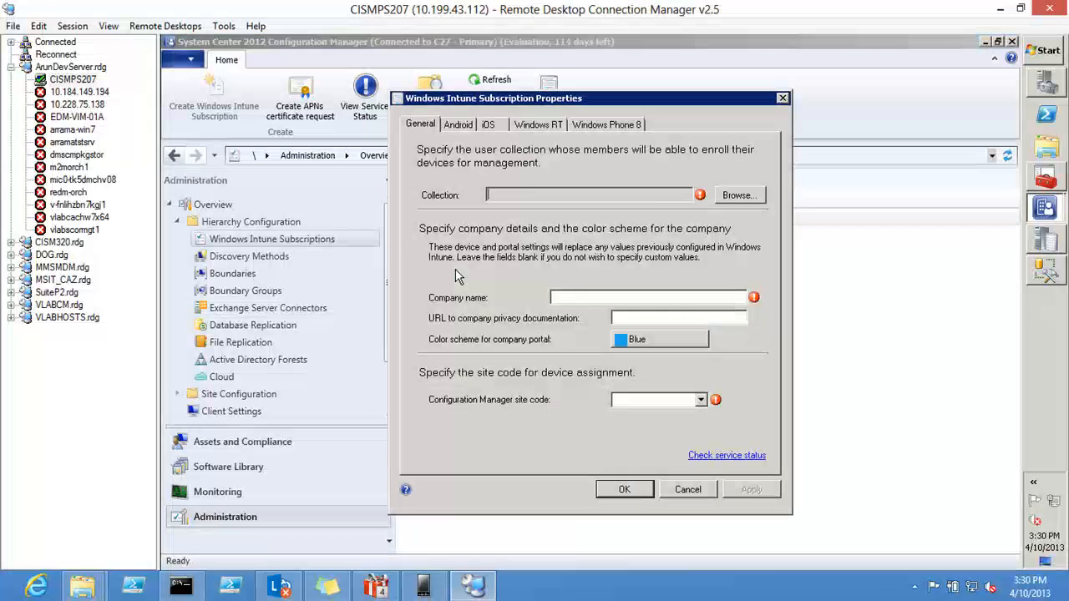
pyautogui.click(543, 126)
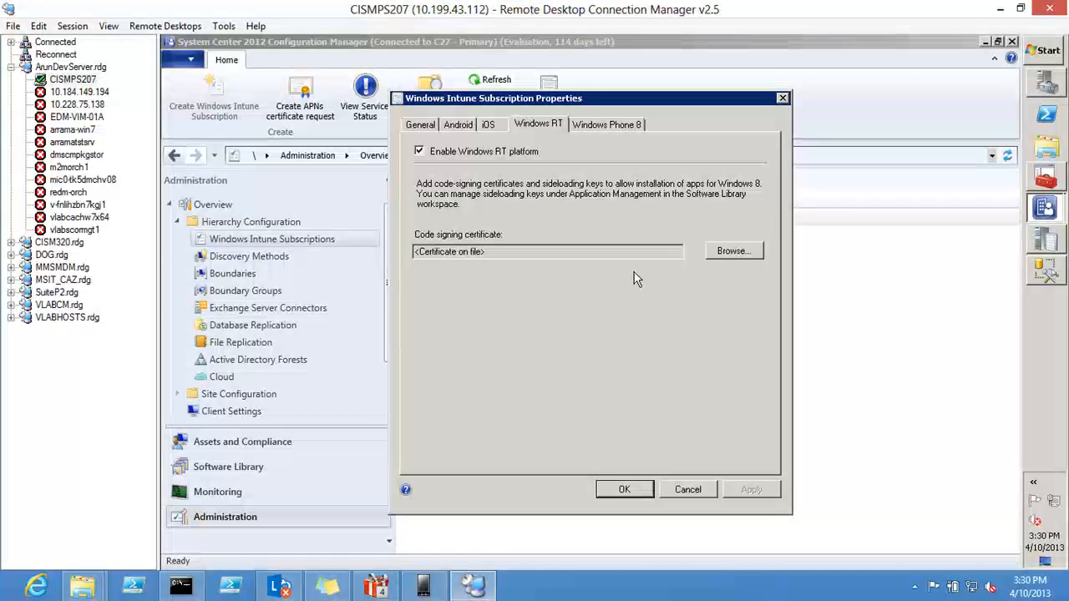
pyautogui.click(712, 249)
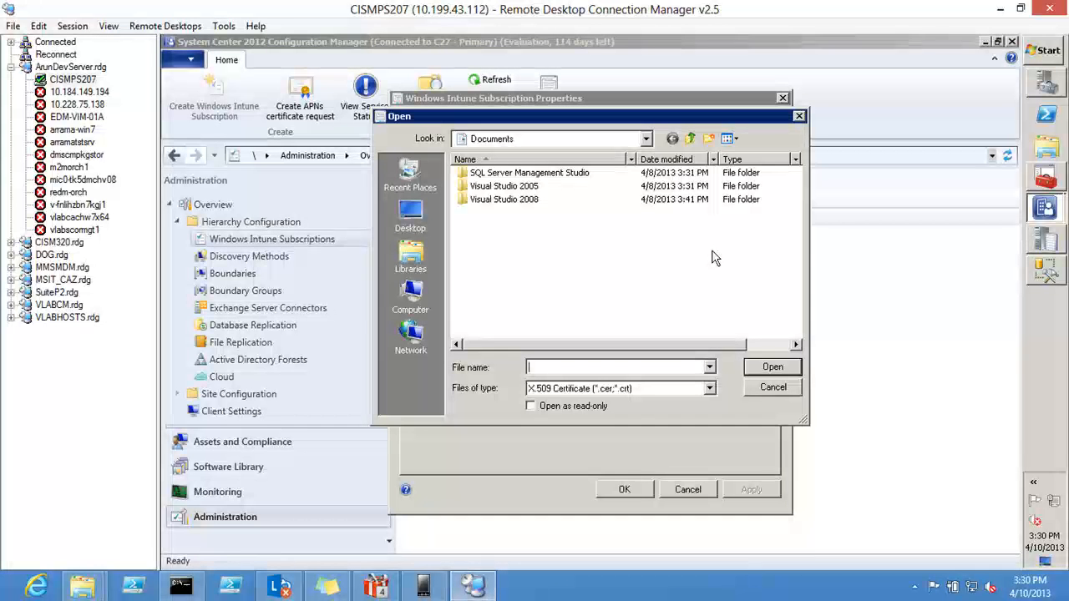
pyautogui.press('Escape')
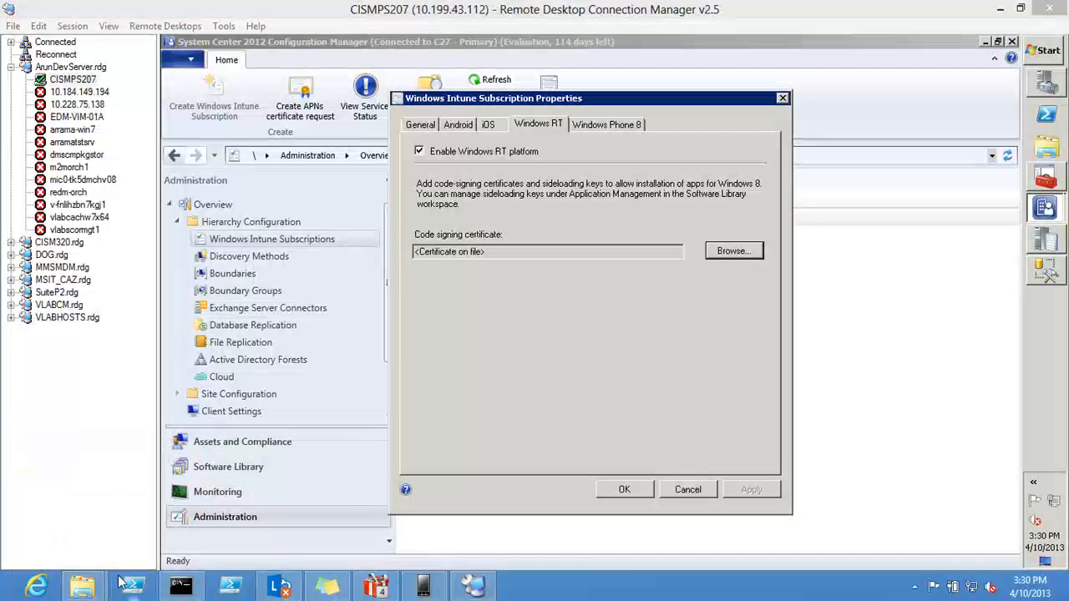
# Step: Switch to the MS_TimeOff folder in File Explorer, show the full file name and open the properties of the MSTimeOff appx file
pyautogui.moveTo(106, 590)
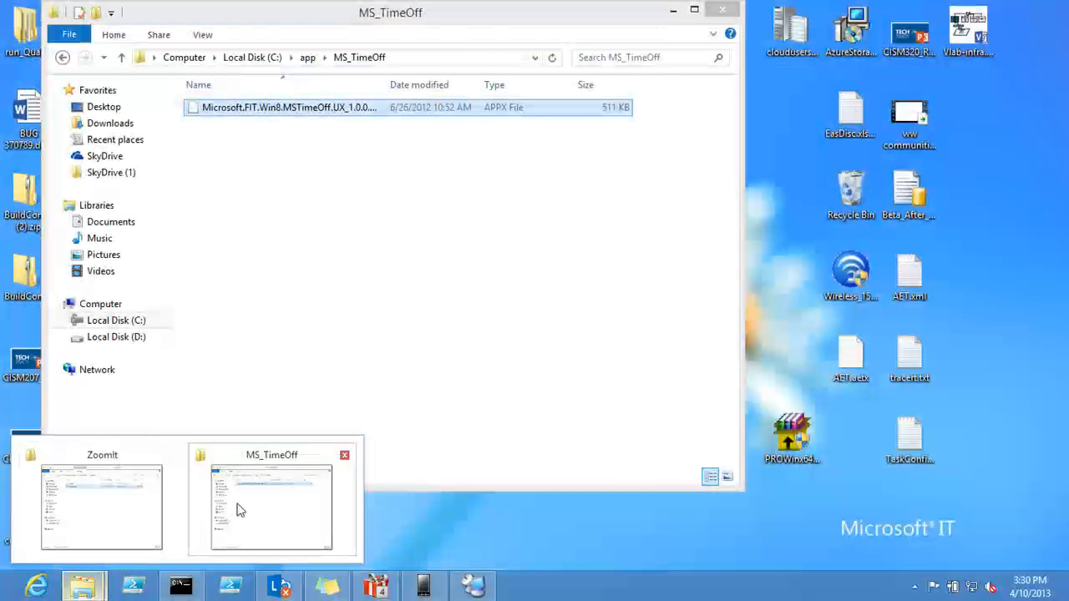
pyautogui.click(236, 476)
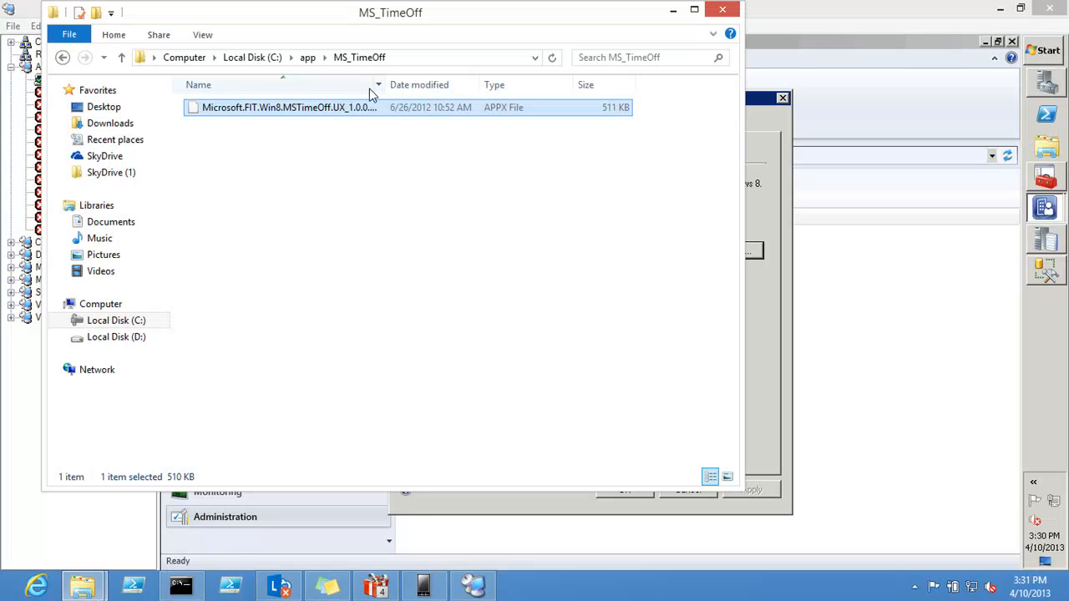
pyautogui.moveTo(388, 86); pyautogui.dragTo(493, 84)
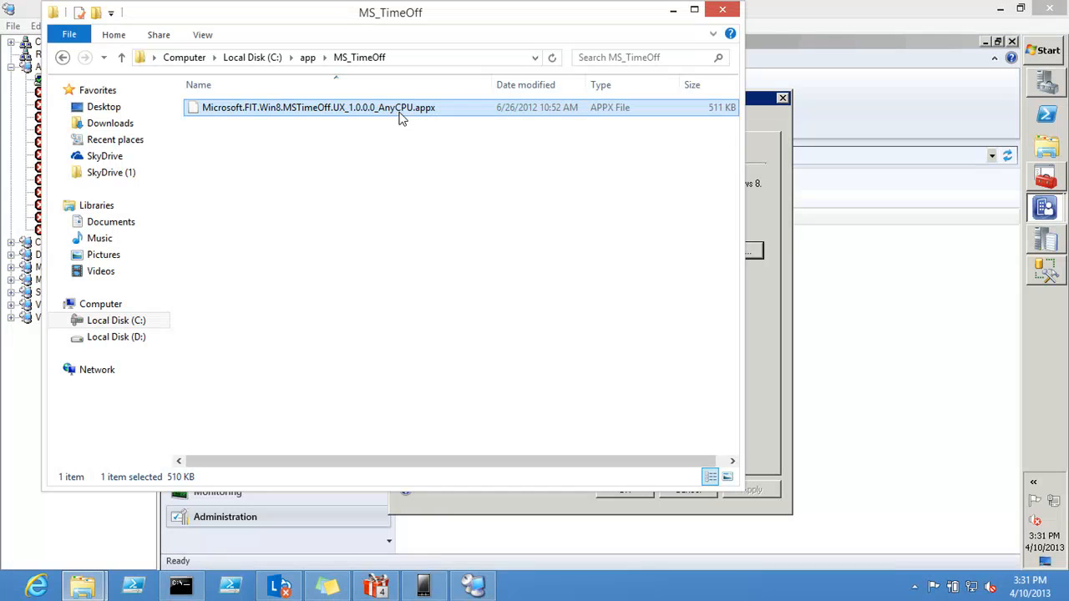
pyautogui.rightClick(400, 118)
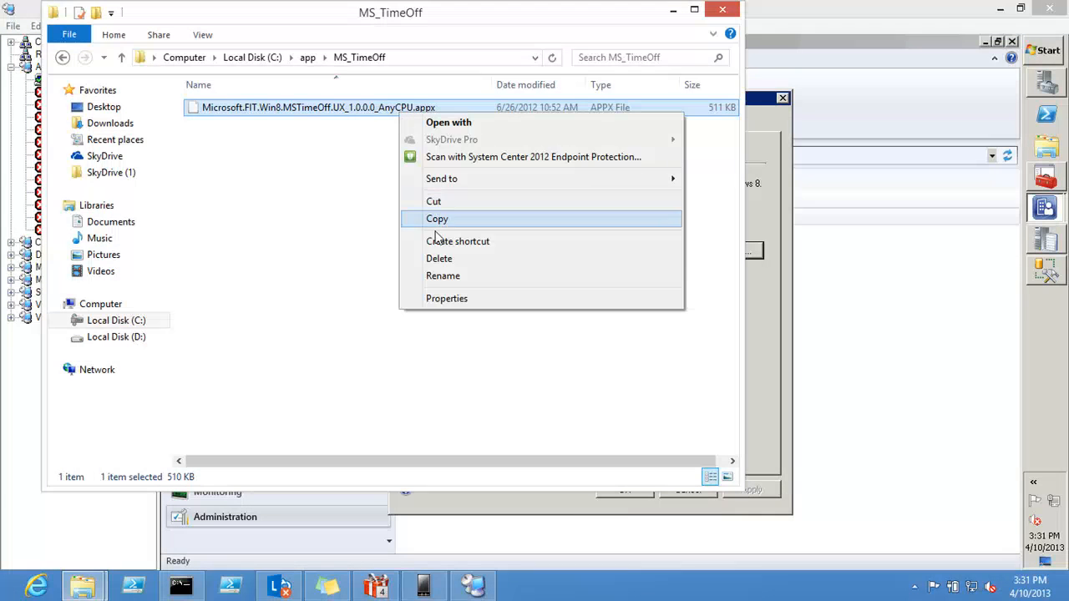
pyautogui.click(449, 299)
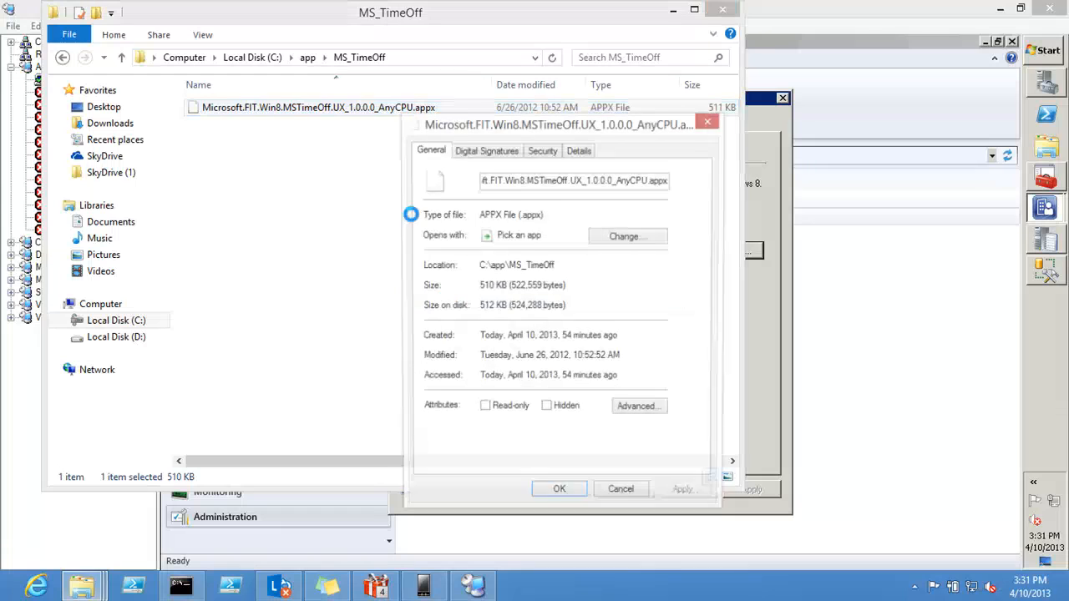
# Step: Inspect the appx file's digital signature details and the certification path of its signing certificate
pyautogui.click(473, 157)
pyautogui.click(478, 214)
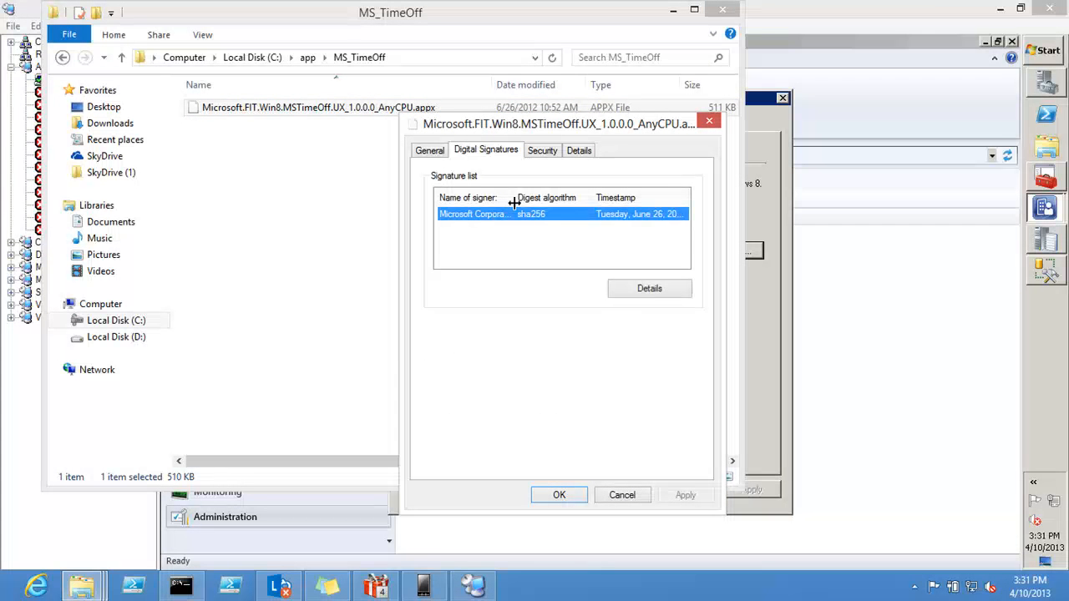
pyautogui.moveTo(515, 198); pyautogui.dragTo(617, 184)
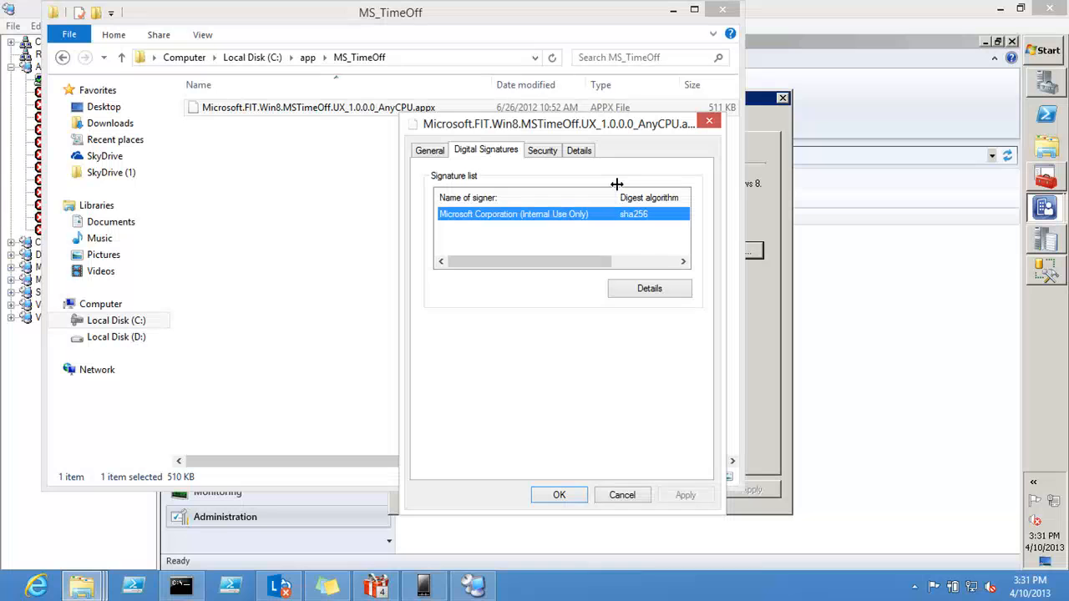
pyautogui.click(643, 287)
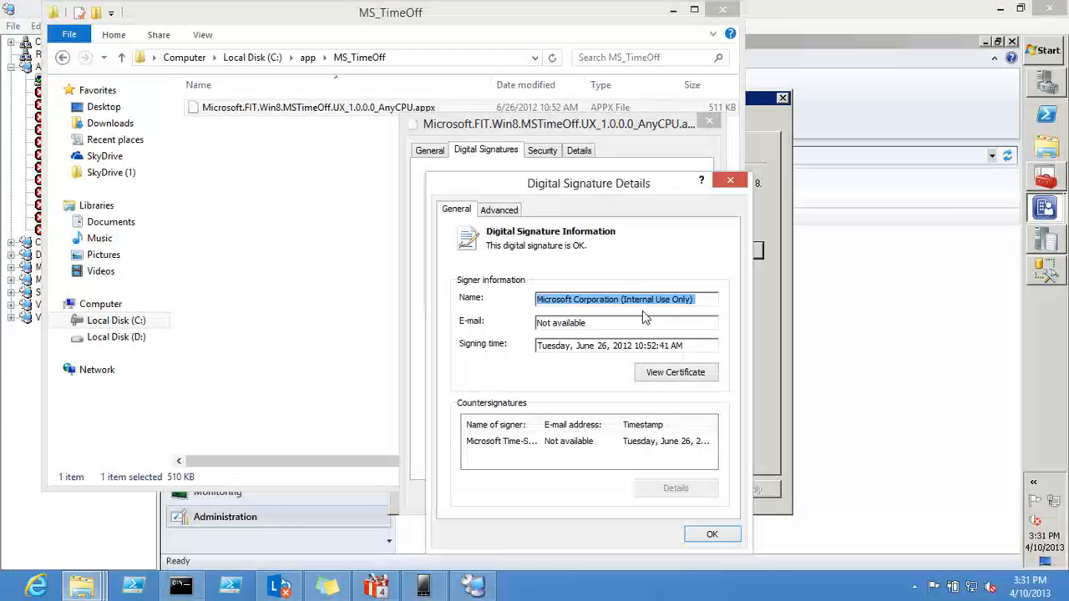
pyautogui.click(665, 375)
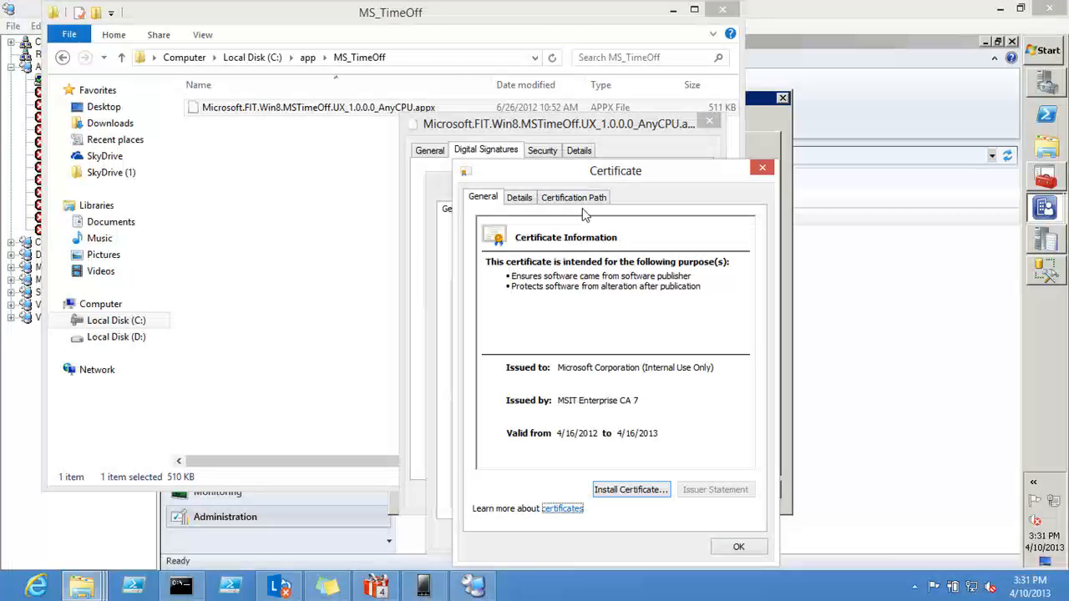
pyautogui.click(583, 203)
pyautogui.click(576, 238)
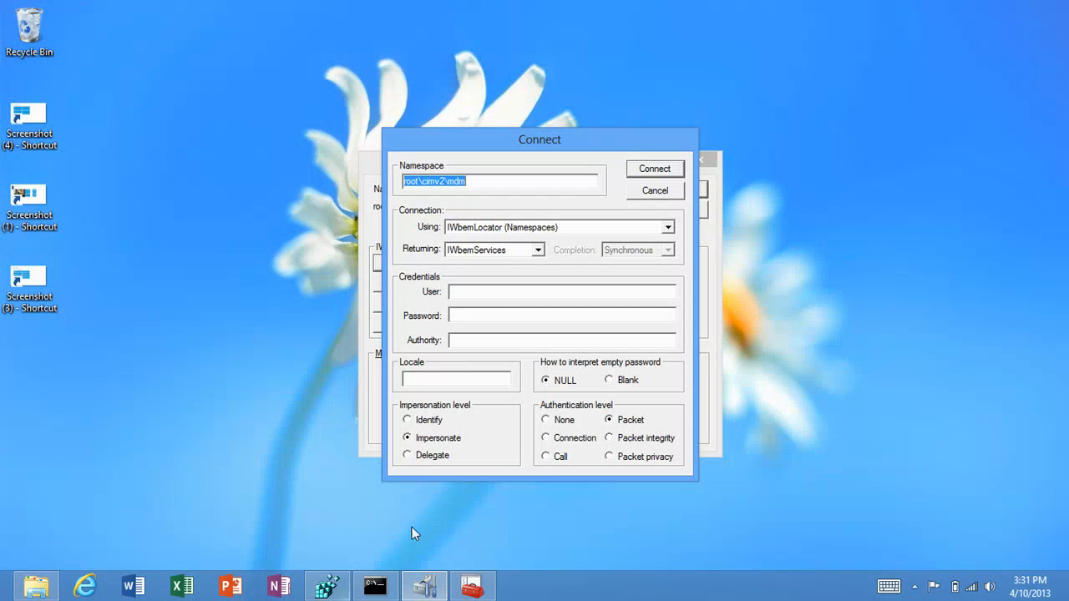
# Step: Switch to the certificates console on the Windows RT device and locate Microsoft Internal Corporate Root among the Trusted Root certificates
pyautogui.click(472, 587)
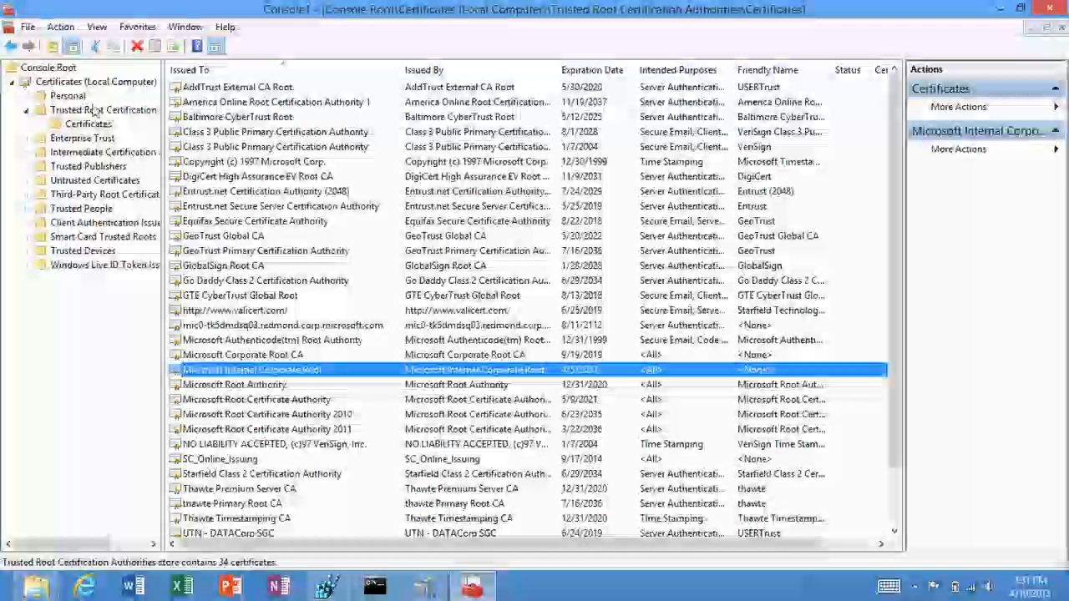
pyautogui.click(94, 112)
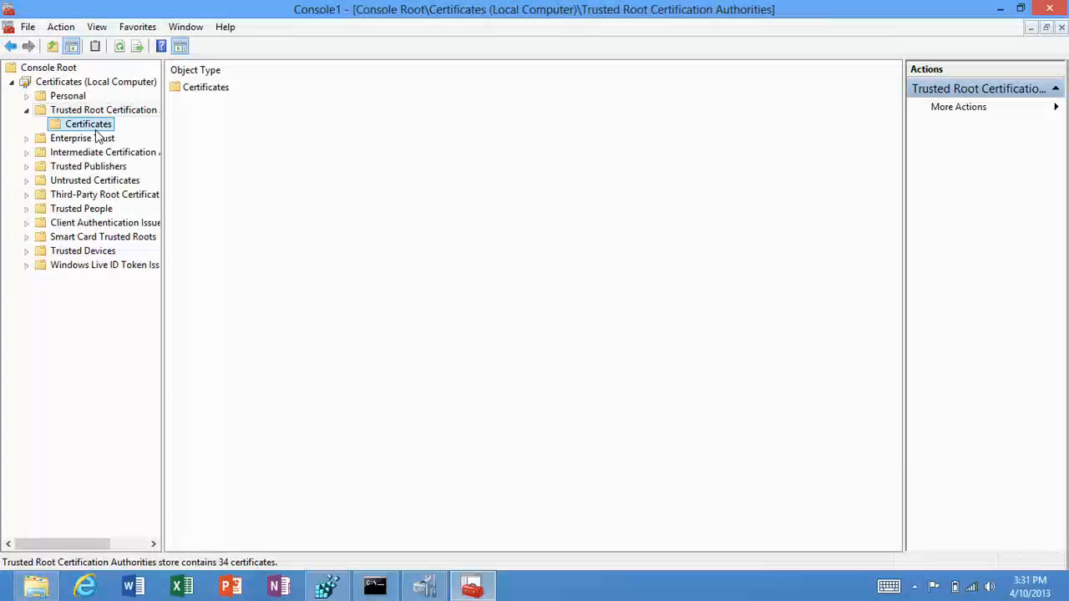
pyautogui.click(92, 125)
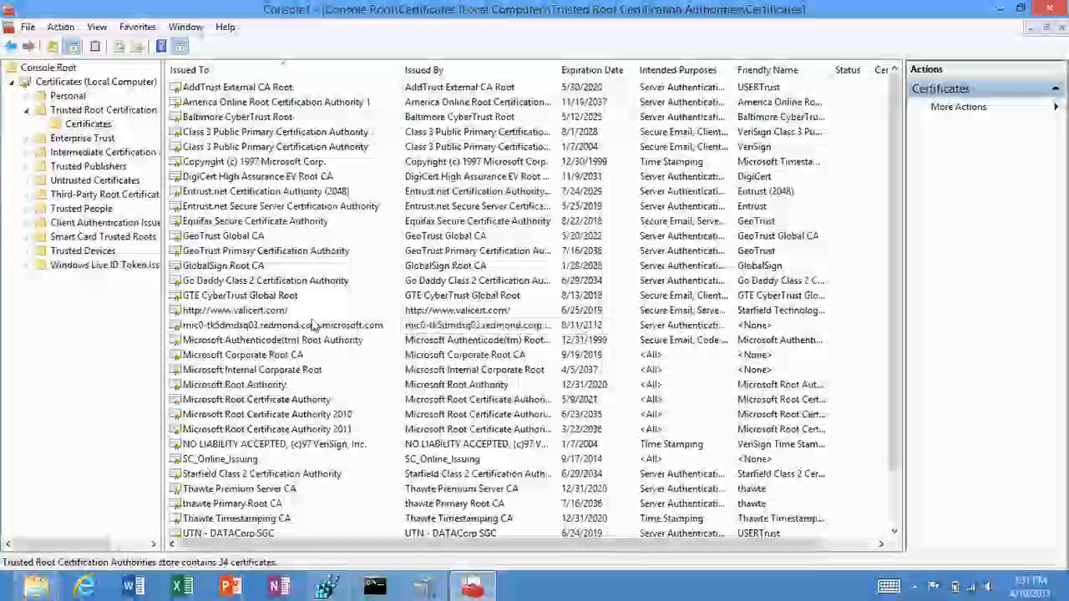
pyautogui.click(319, 373)
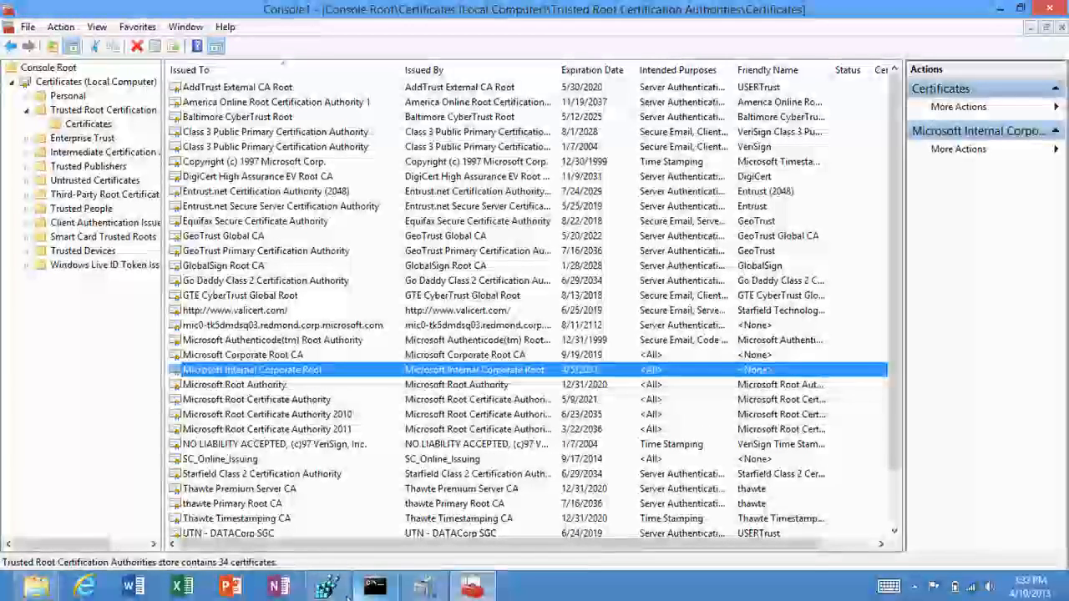
# Step: Switch to Registry Editor and widen the Name column to read the AllowAllTrusted value name under Policies\Microsoft\Windows\Appx
pyautogui.moveTo(326, 587)
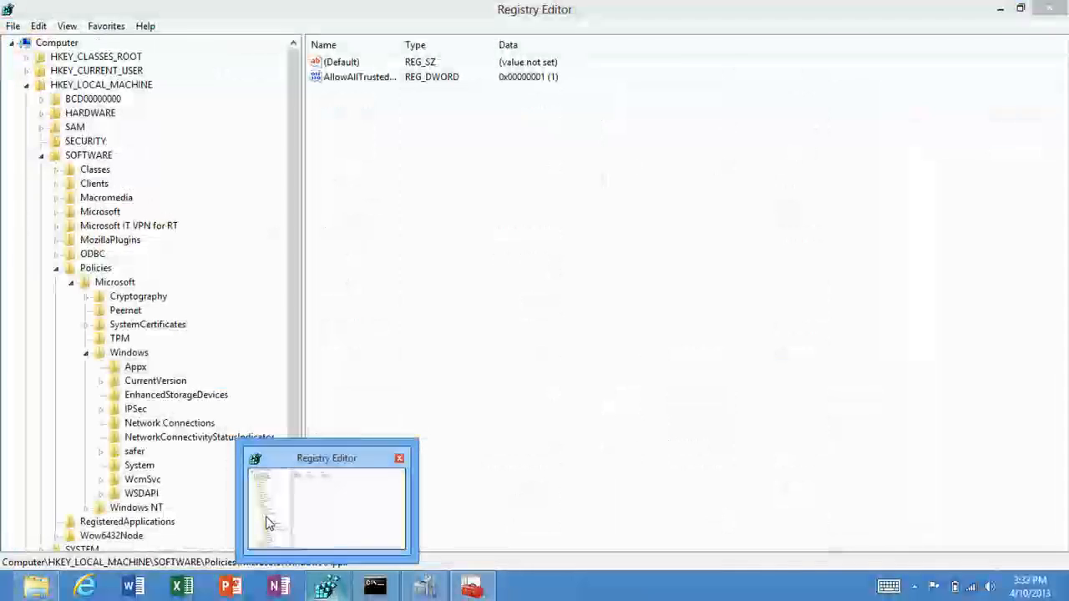
pyautogui.click(272, 528)
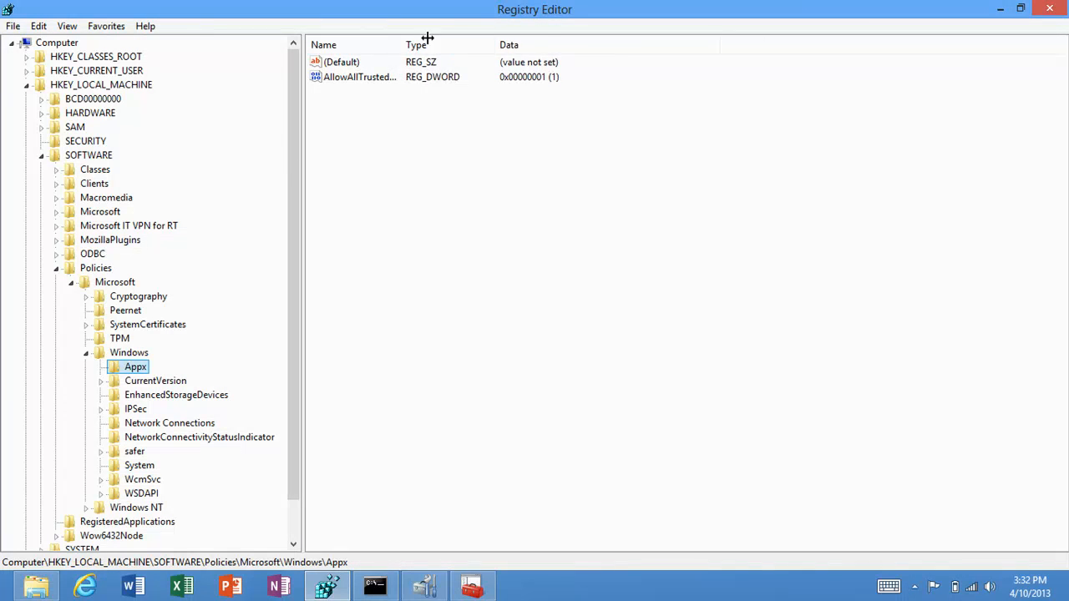
pyautogui.moveTo(400, 45); pyautogui.dragTo(456, 45)
# Step: Switch to Windows Management Instrumentation Tester and connect to the root\cimv2\mdm namespace
pyautogui.click(472, 588)
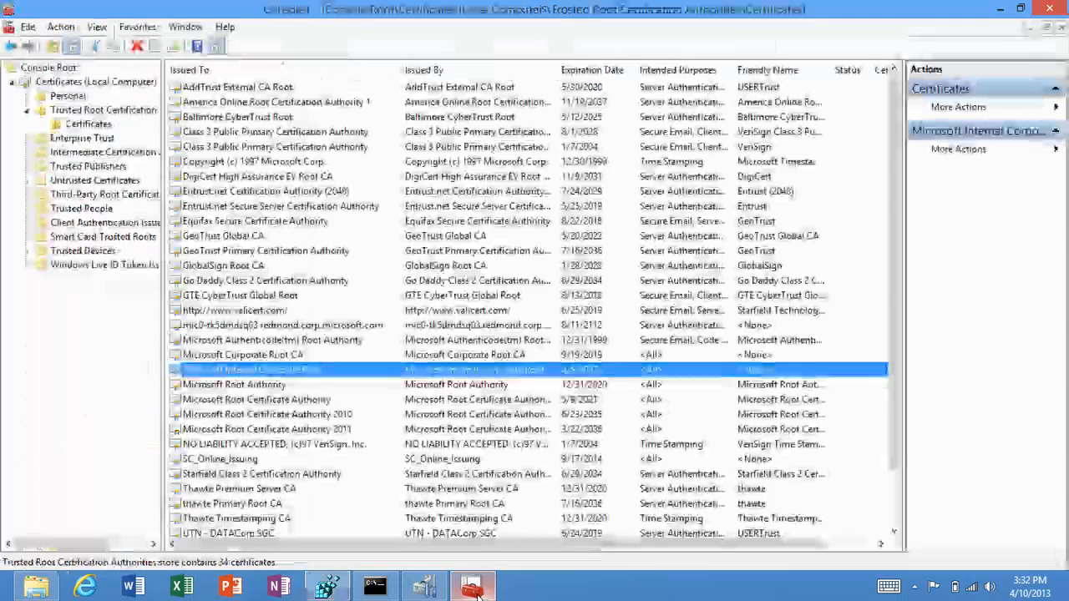
pyautogui.click(423, 588)
pyautogui.click(516, 185)
pyautogui.click(645, 171)
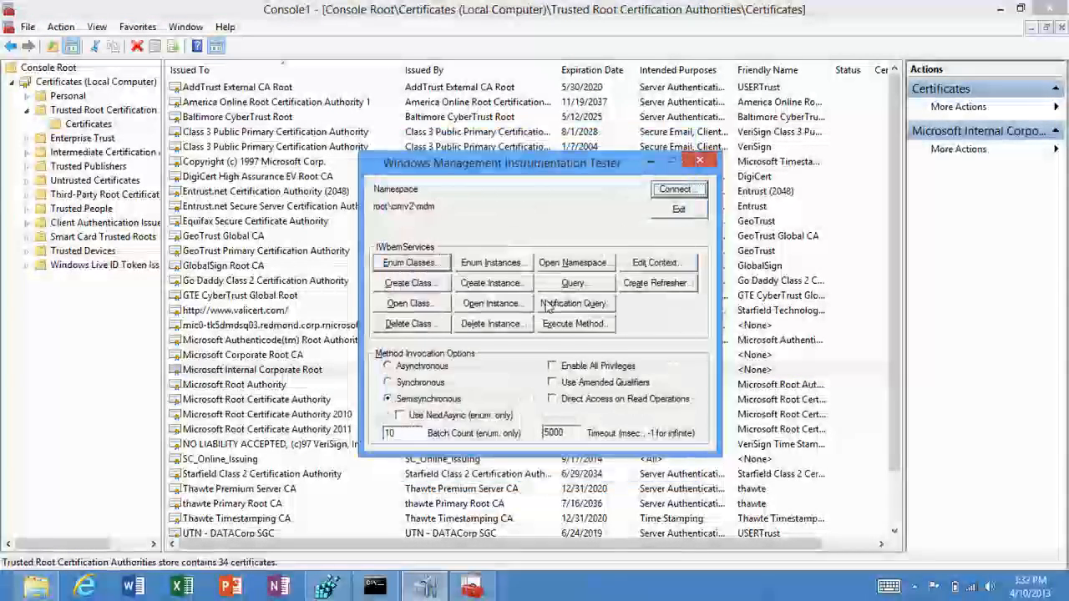
pyautogui.click(491, 304)
pyautogui.click(612, 237)
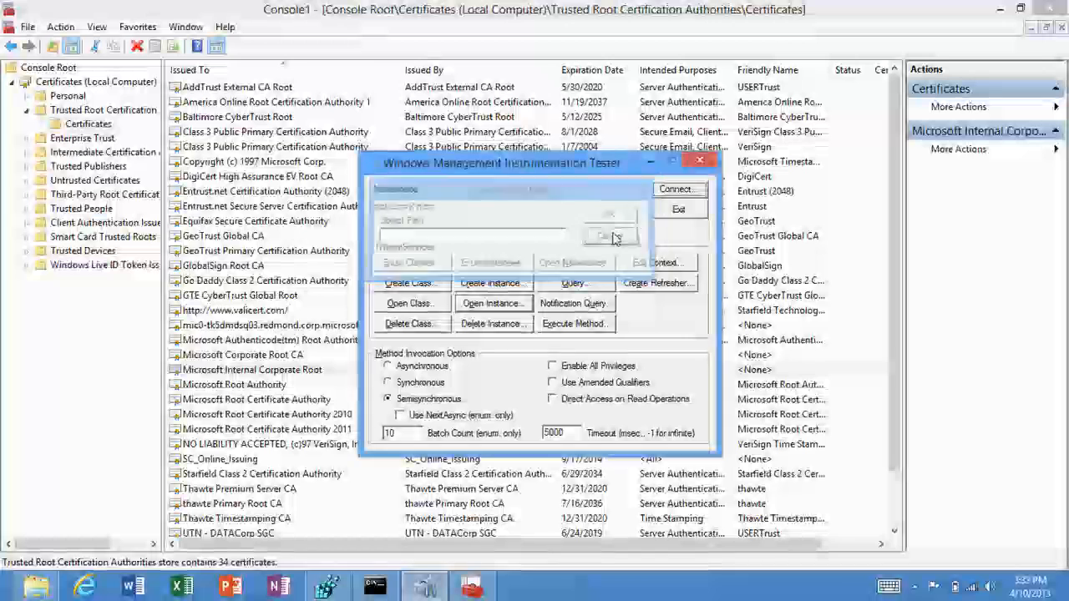
# Step: Enumerate all classes in the namespace recursively, leaving the superclass name blank, and look through the MDM classes
pyautogui.click(409, 263)
pyautogui.click(425, 355)
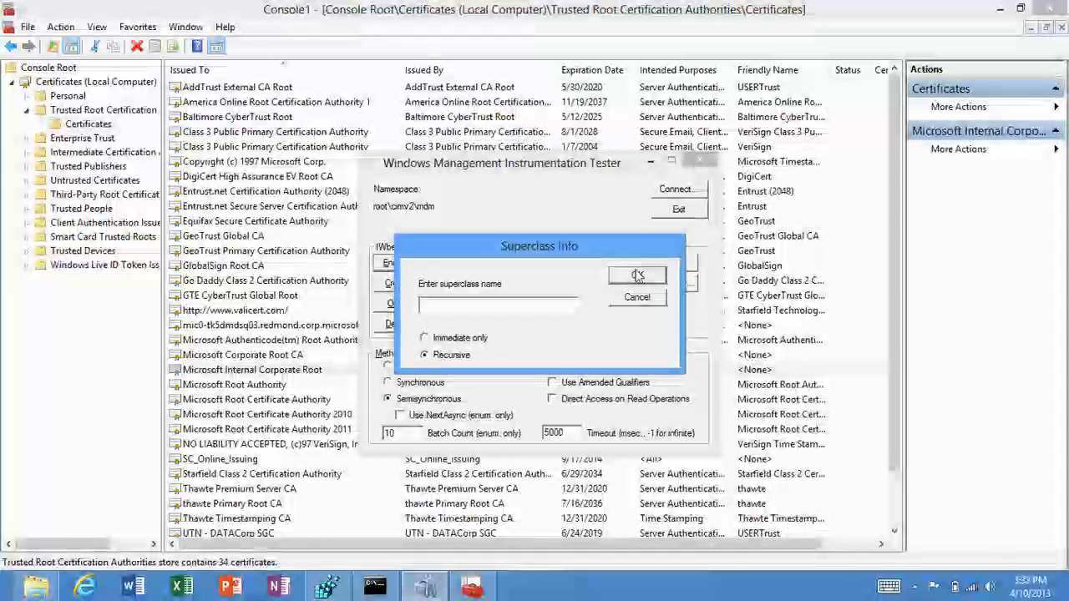
pyautogui.click(637, 274)
pyautogui.moveTo(709, 275); pyautogui.dragTo(719, 350)
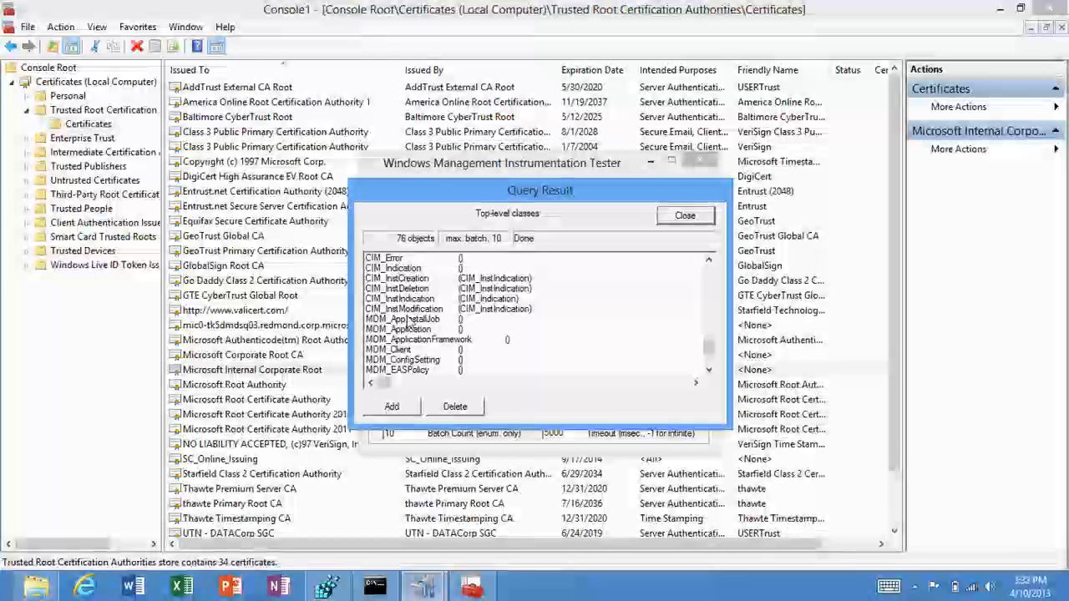
pyautogui.click(406, 351)
pyautogui.press('Down')
pyautogui.press('Down')
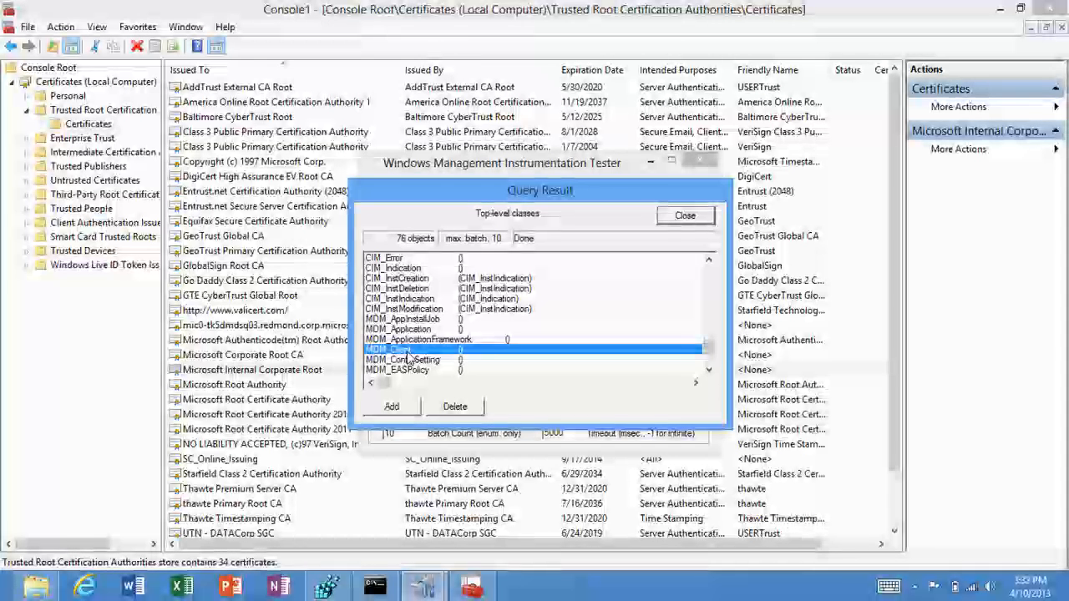
pyautogui.press('Down')
pyautogui.press('Down')
pyautogui.press('Down')
pyautogui.press('Down')
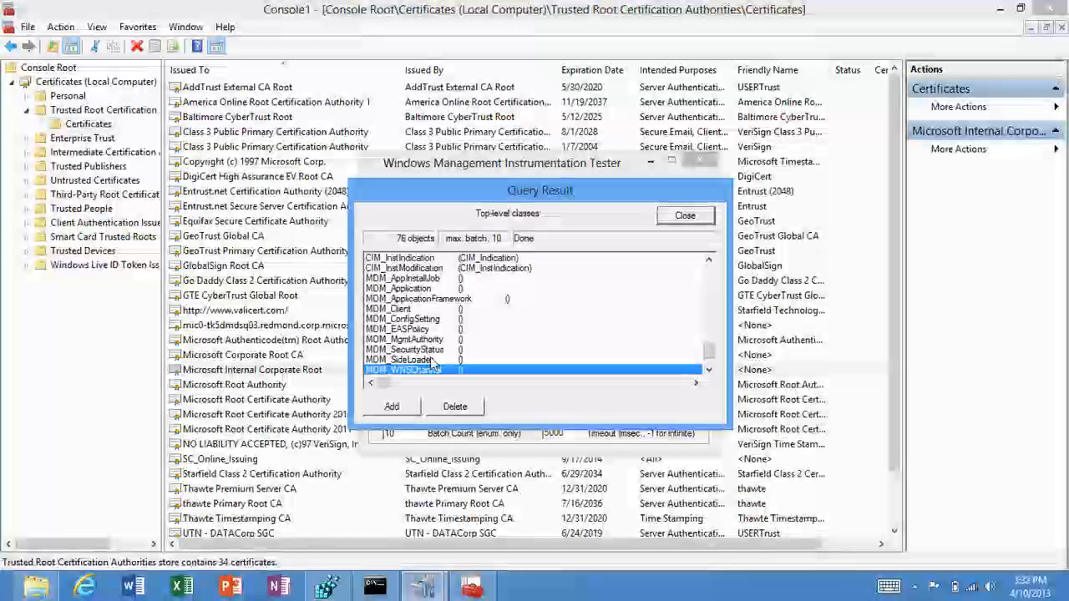
# Step: Open the MDM_SideLoader class, examine its key=1 instance, and close the object windows and the tester
pyautogui.doubleClick(431, 361)
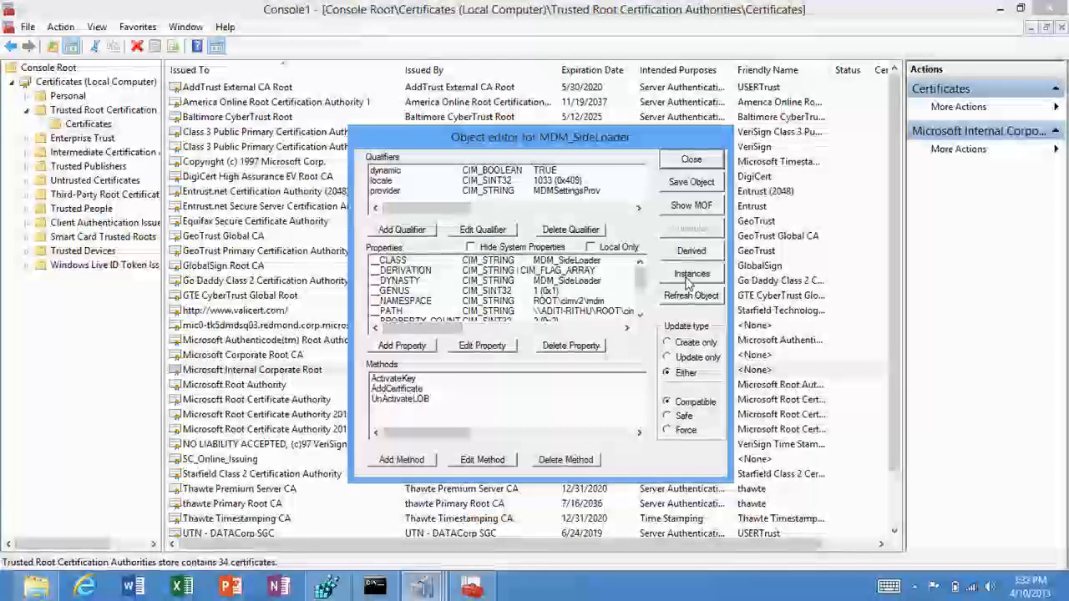
pyautogui.click(691, 275)
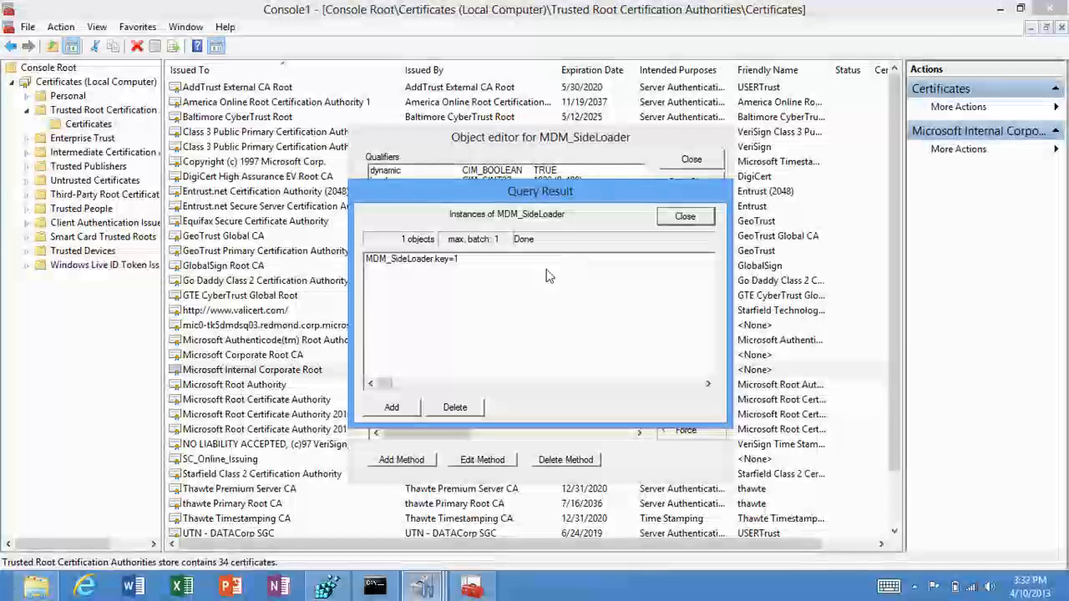
pyautogui.doubleClick(542, 262)
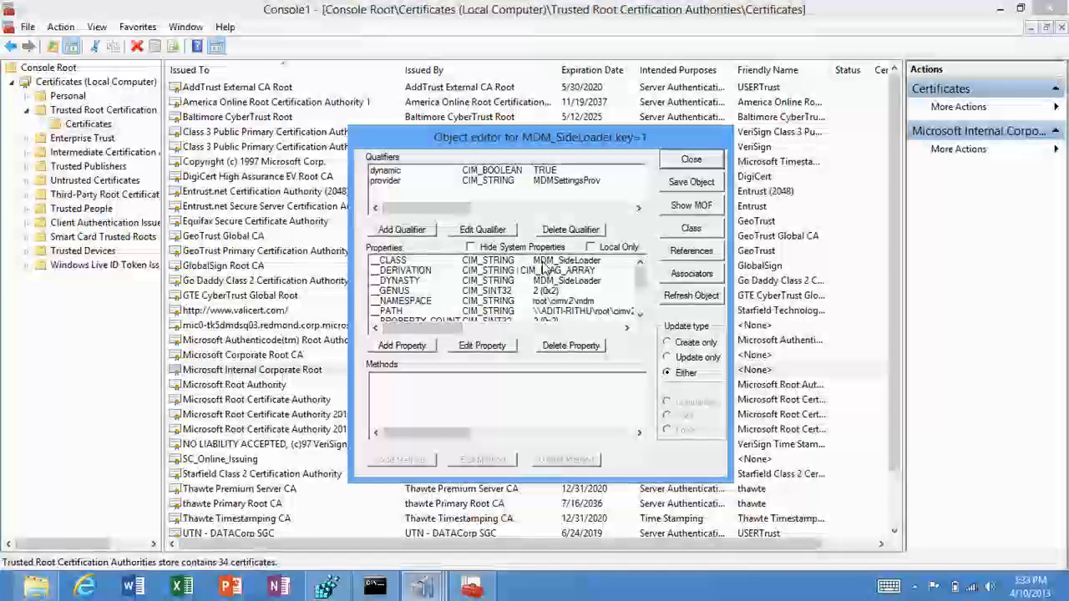
pyautogui.click(691, 159)
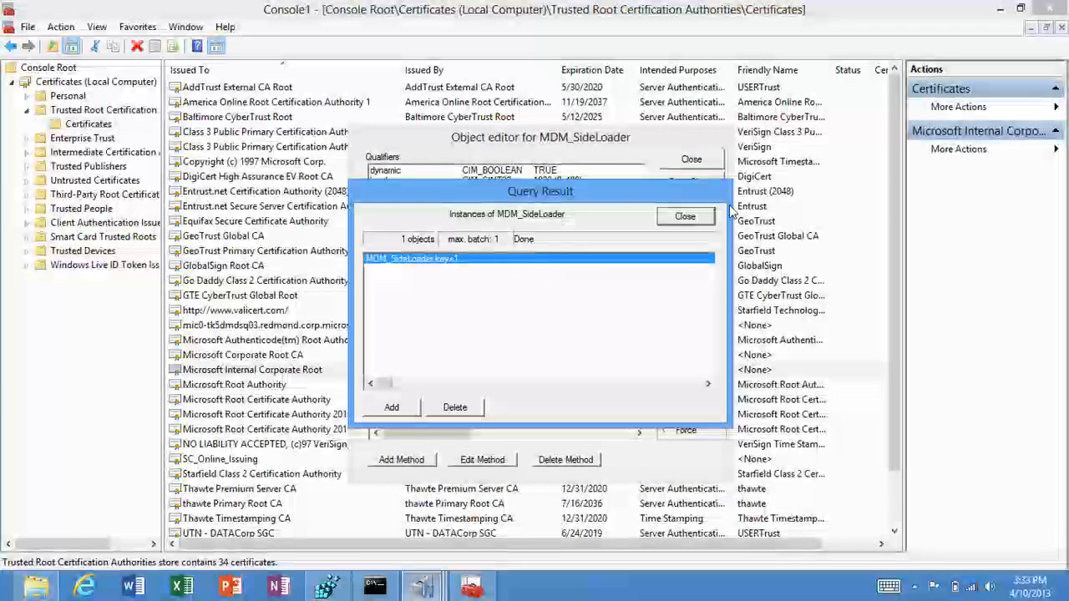
pyautogui.click(714, 160)
pyautogui.click(684, 216)
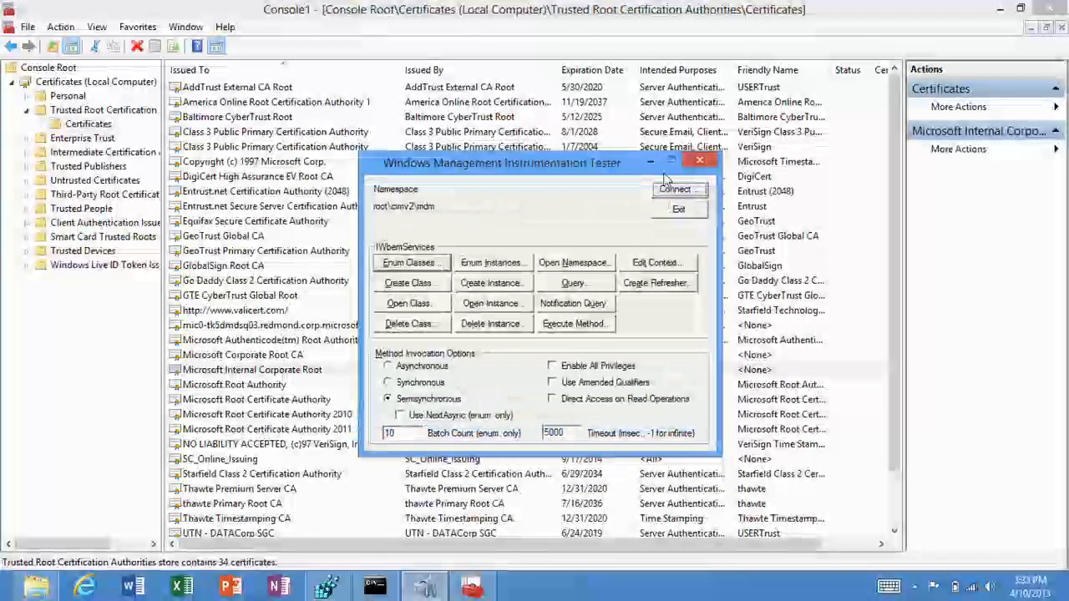
pyautogui.click(699, 160)
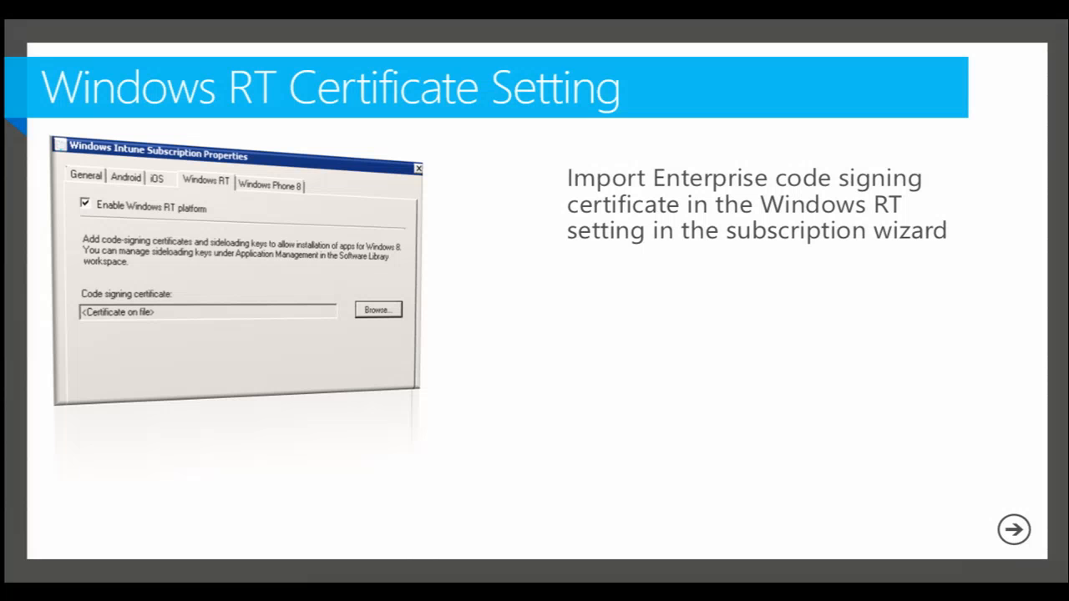
pyautogui.press('Right')
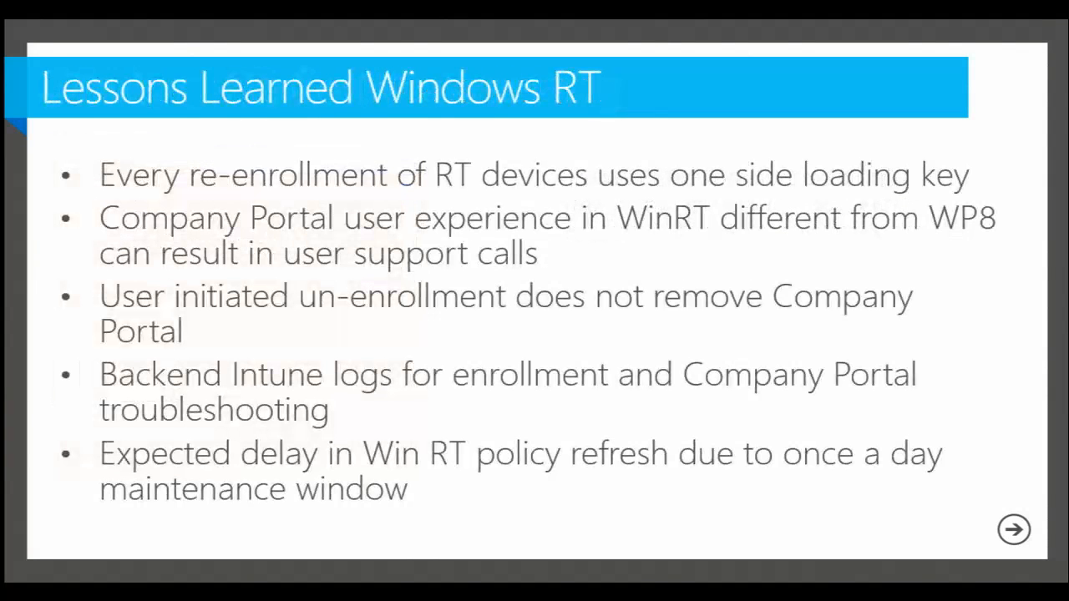
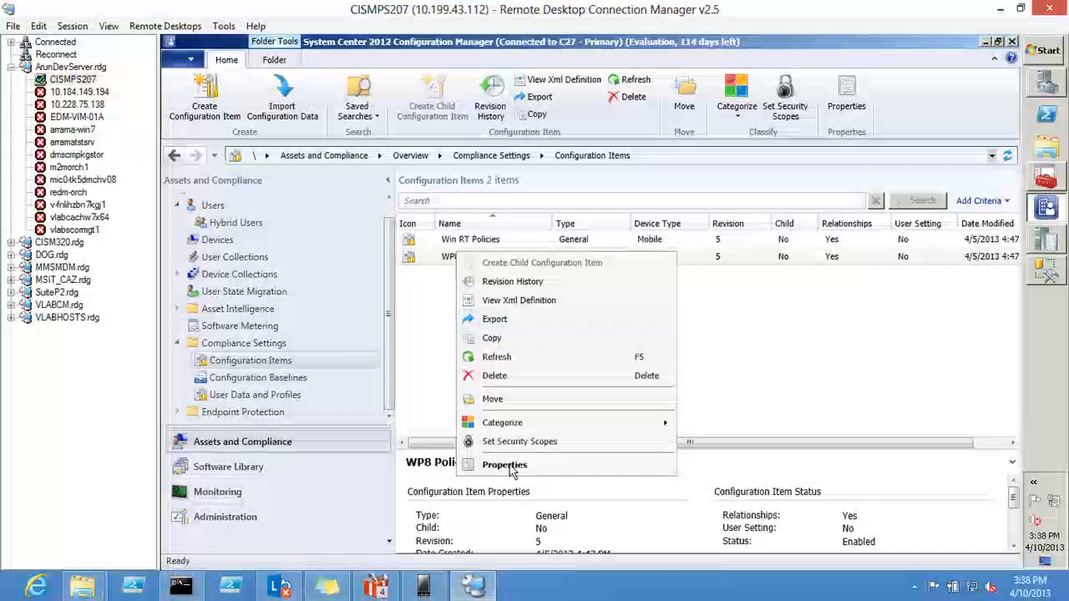
# Step: Examine the compliance rules of the WP8 Policies configuration item, widening the Name column, and close its properties
pyautogui.click(505, 464)
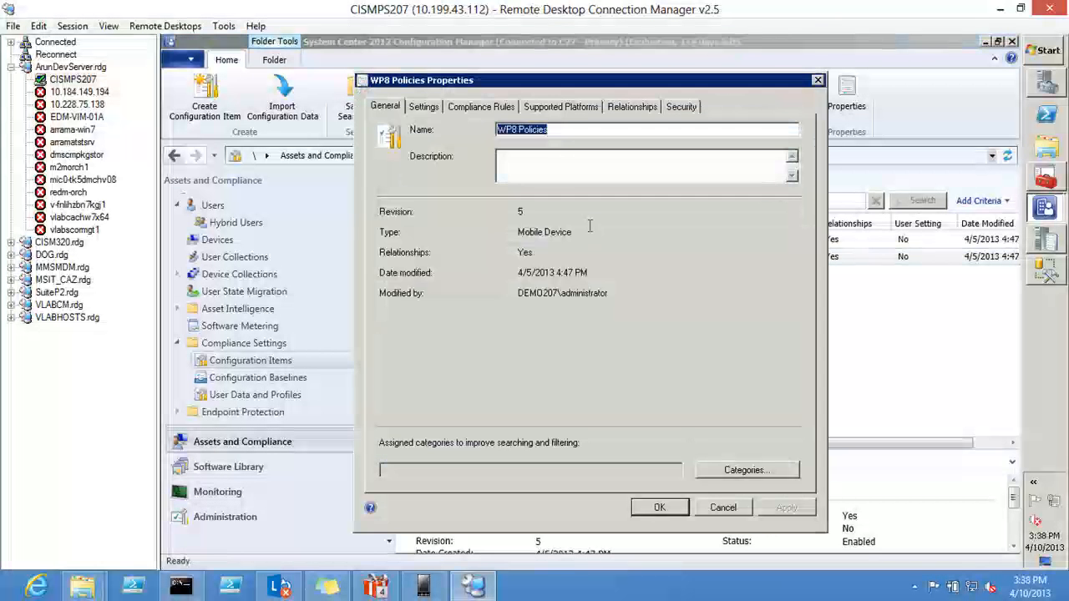
pyautogui.click(481, 107)
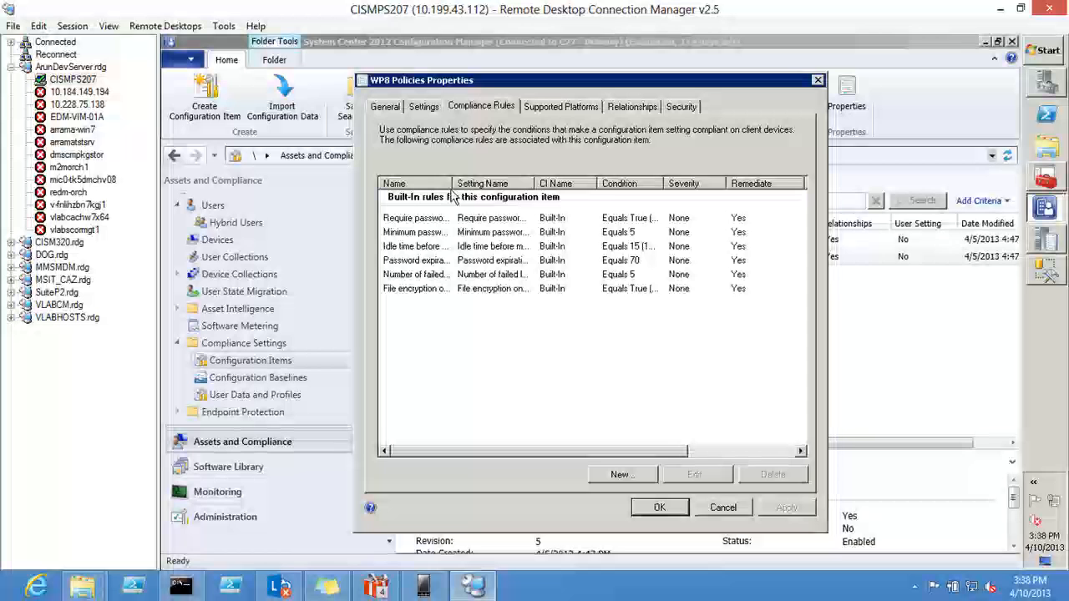
pyautogui.moveTo(452, 182); pyautogui.dragTo(499, 183)
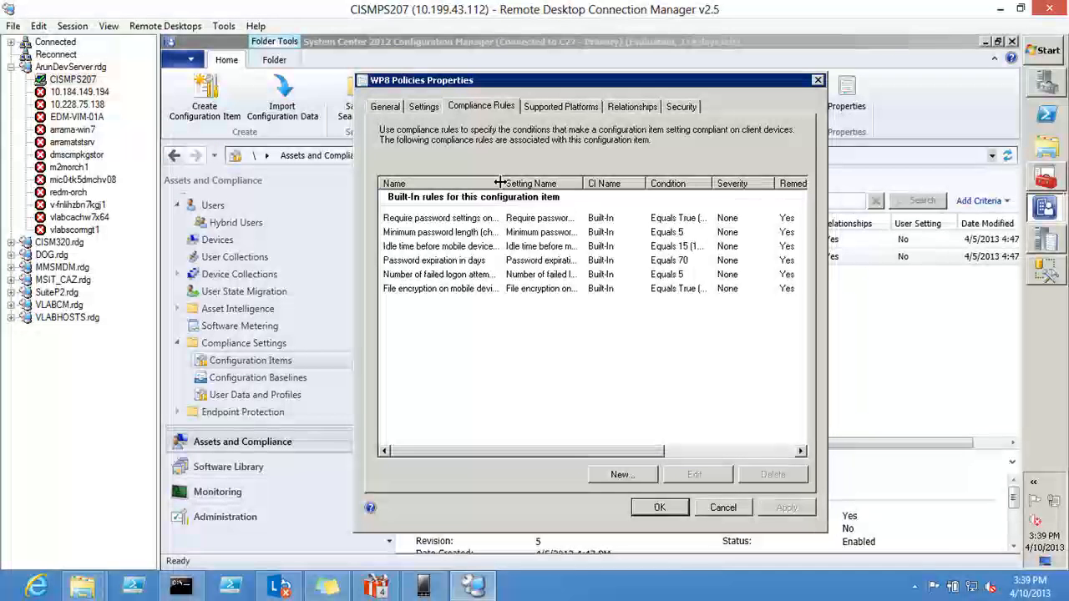
pyautogui.press('Escape')
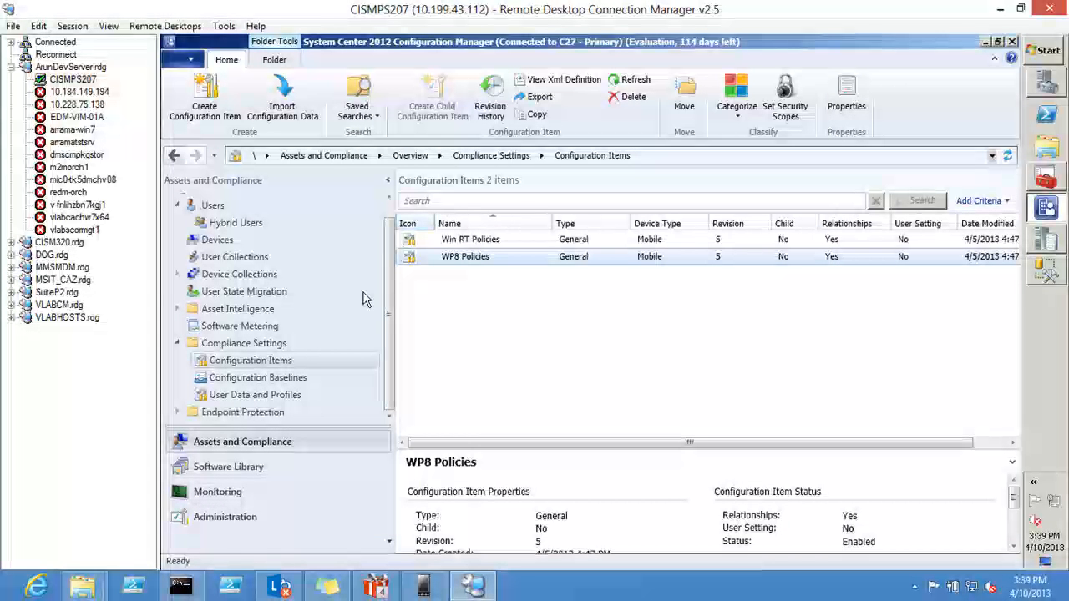
# Step: Start a new configuration item named "WP8 policy" with the Mobile device type and proceed to its setting groups
pyautogui.rightClick(324, 364)
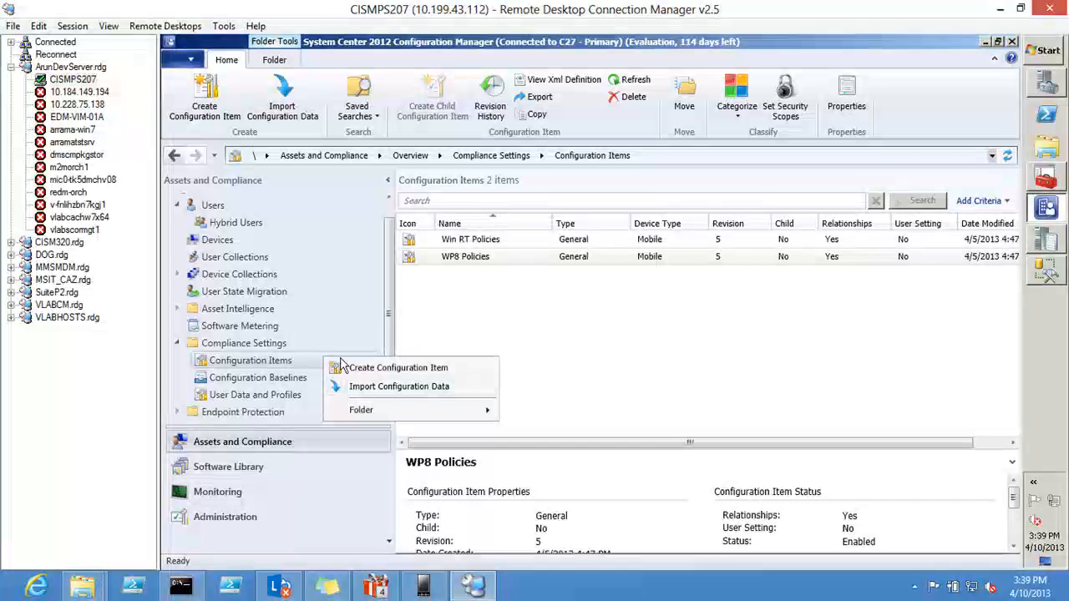
pyautogui.click(351, 369)
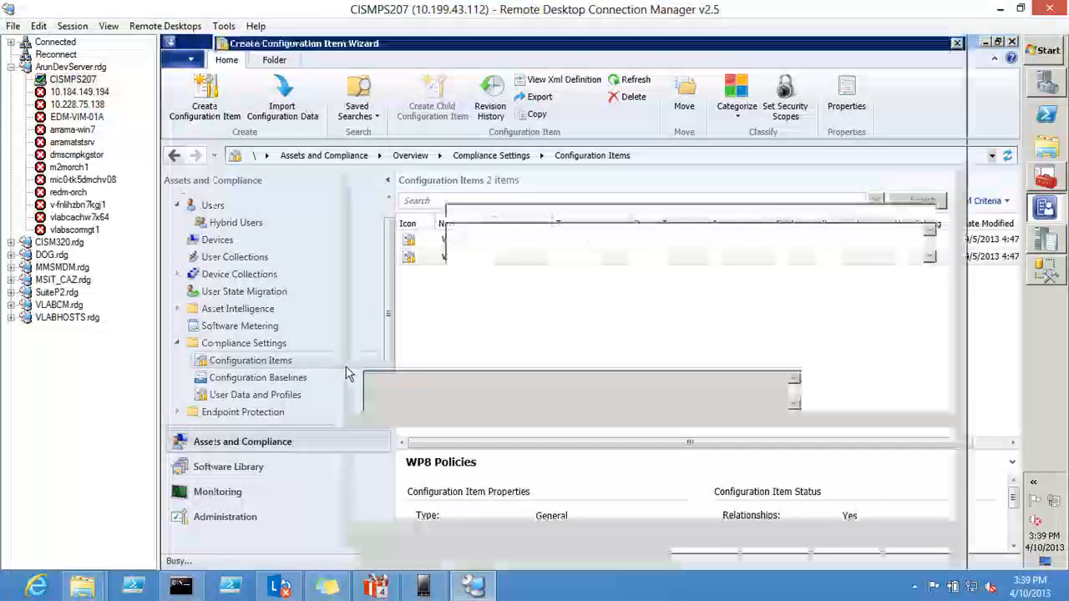
pyautogui.write('WP8 policy')
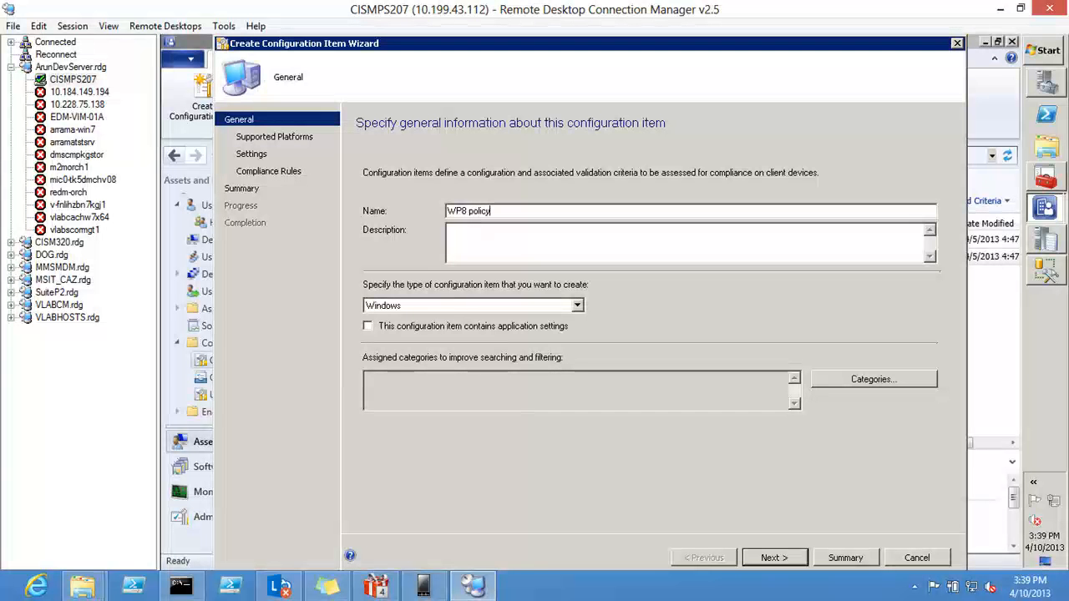
pyautogui.click(458, 305)
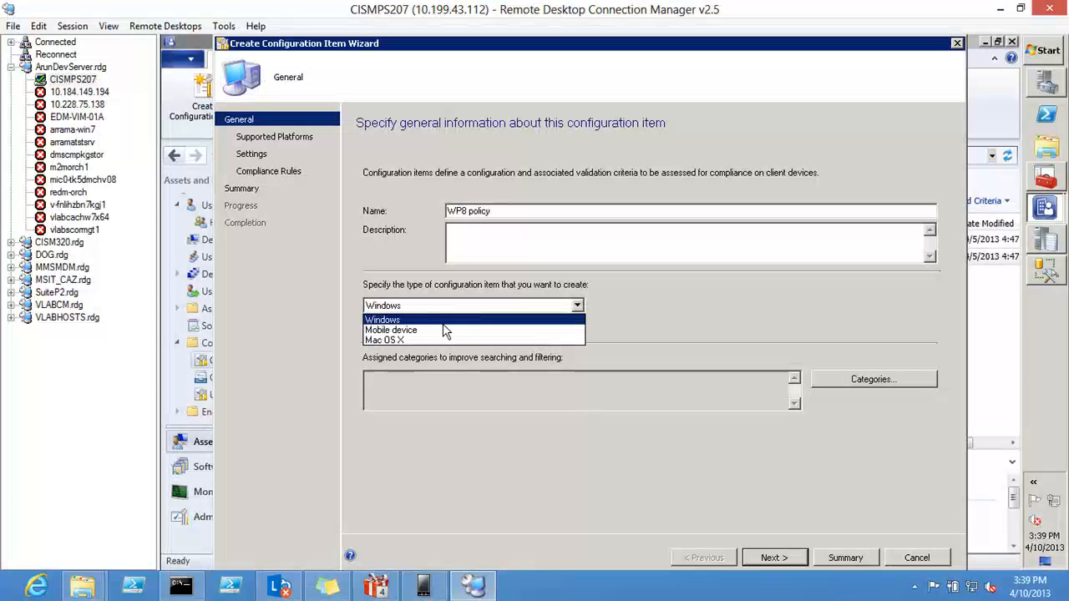
pyautogui.click(442, 329)
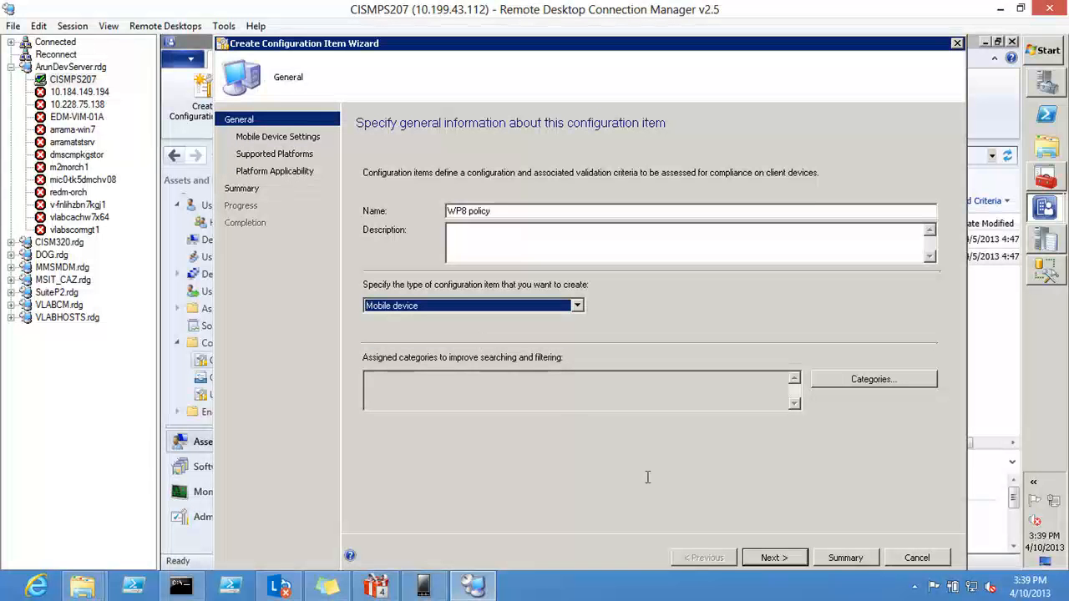
pyautogui.click(773, 558)
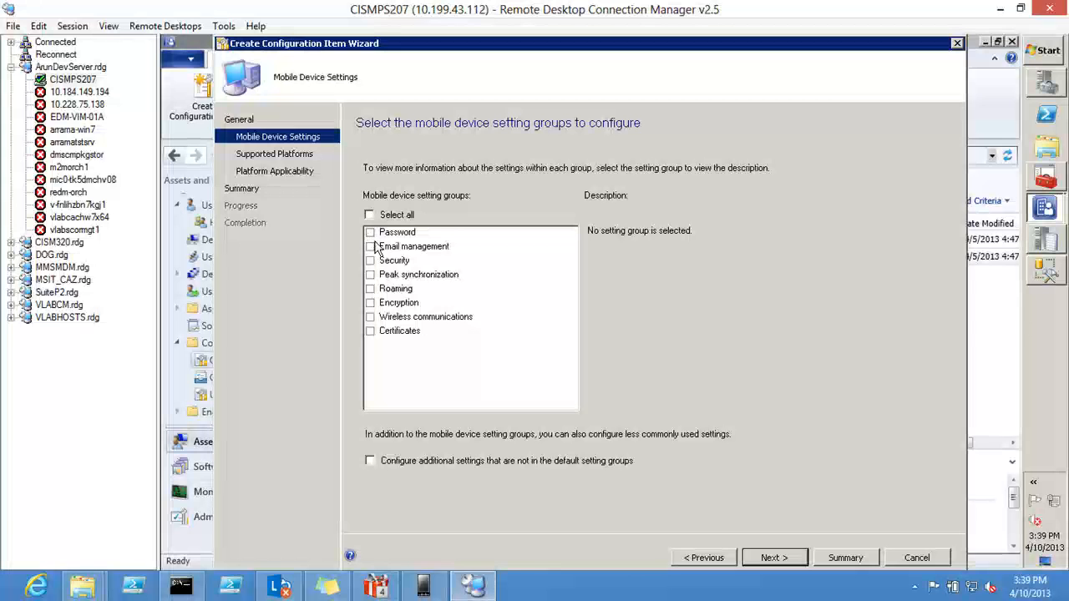
# Step: Include the Password and Encryption setting groups and proceed to the password settings
pyautogui.click(370, 233)
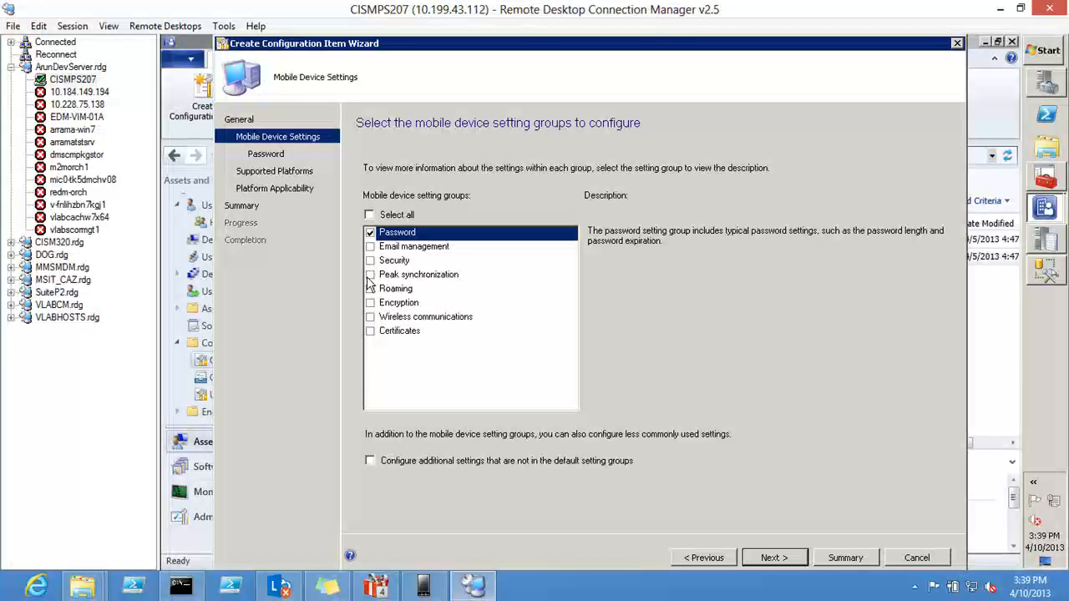
pyautogui.click(370, 304)
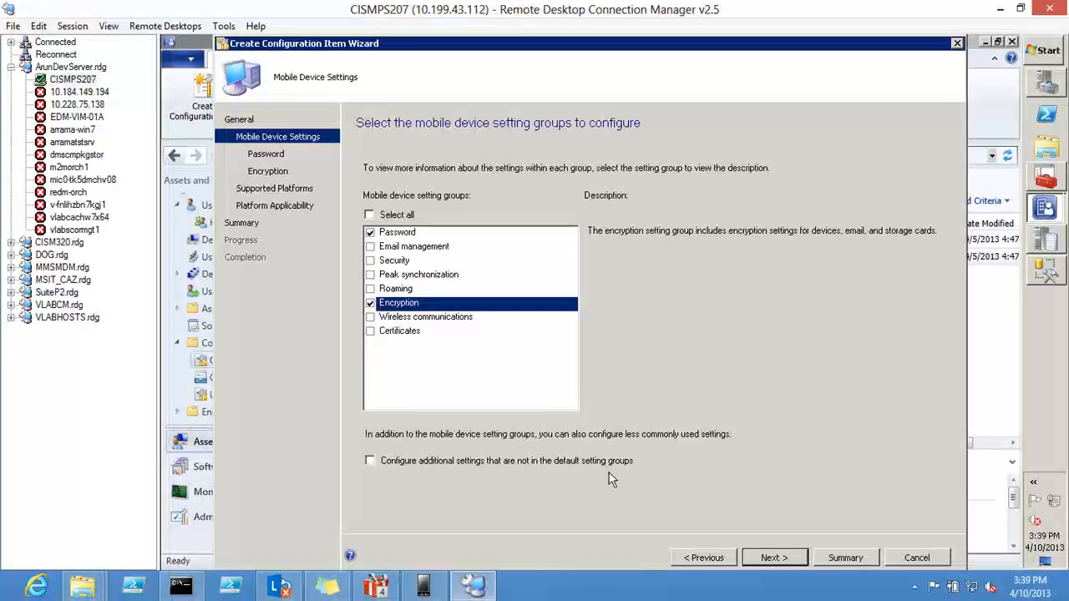
pyautogui.click(768, 558)
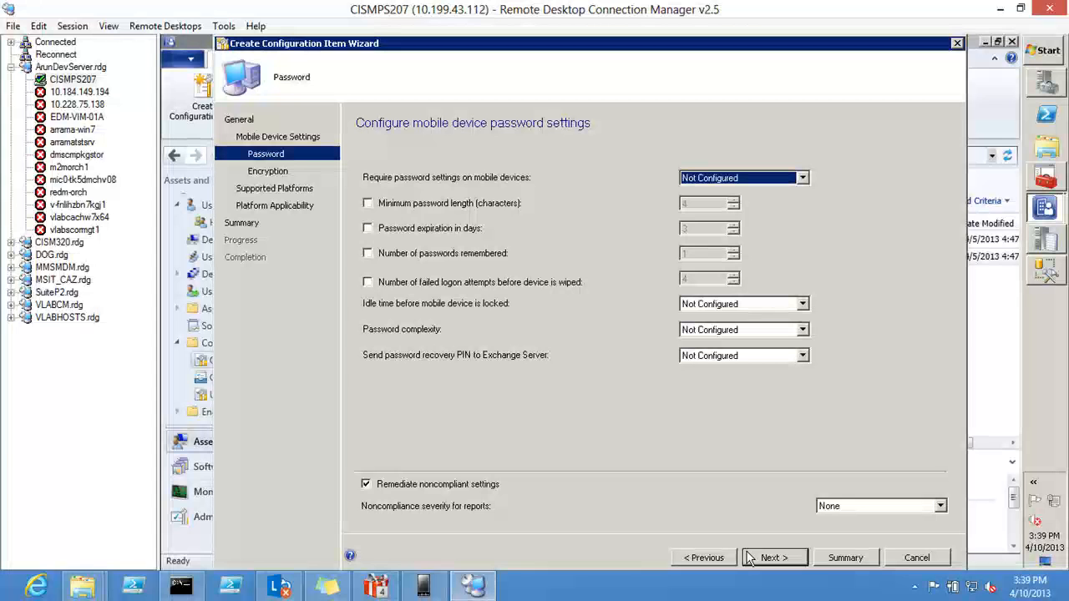
# Step: Enable the minimum password length and password expiration settings, with a minimum length of 5 characters
pyautogui.click(373, 204)
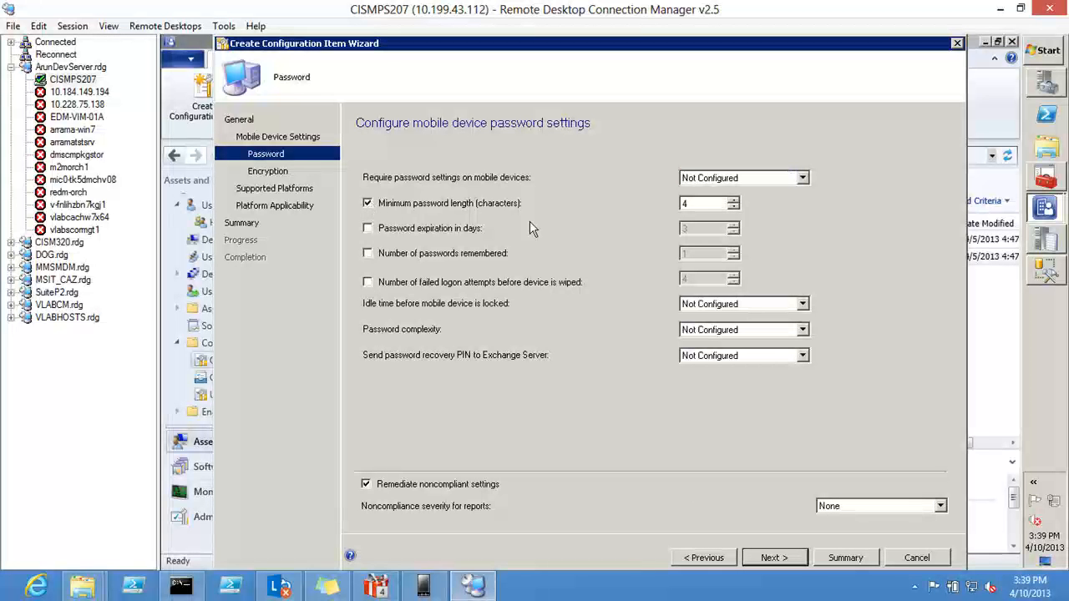
pyautogui.click(694, 205)
pyautogui.press('BackSpace')
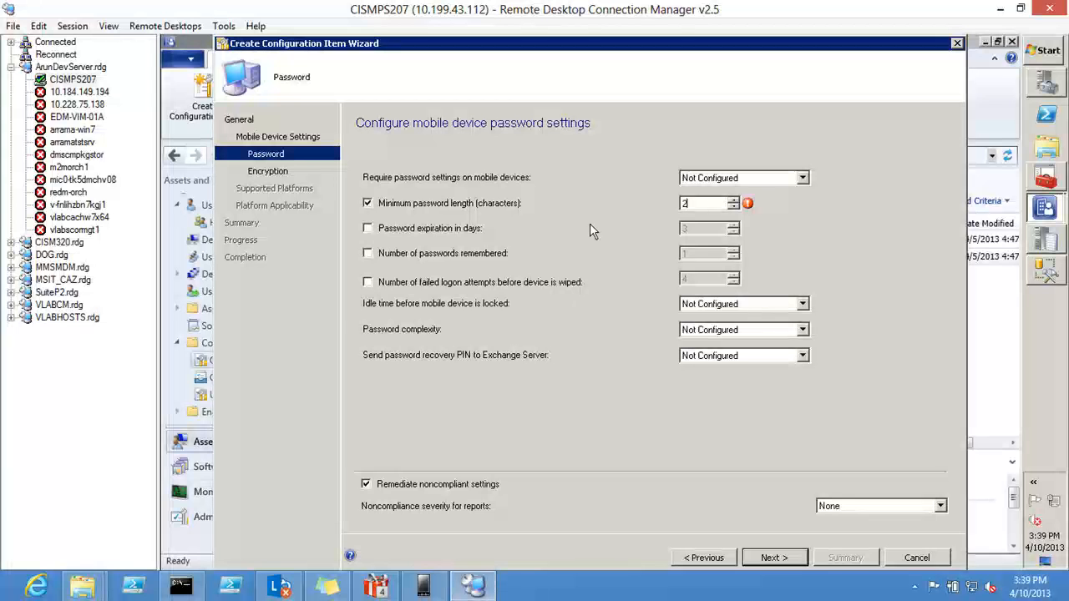
pyautogui.press('BackSpace')
pyautogui.write('3')
pyautogui.press('Tab')
pyautogui.press('space')
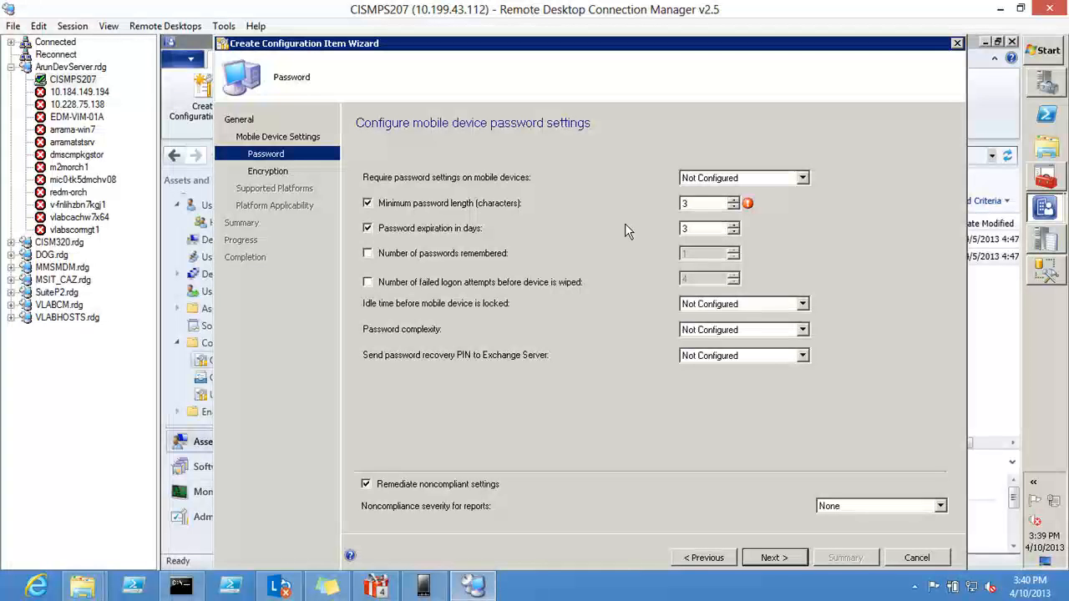
pyautogui.click(703, 205)
pyautogui.write('5')
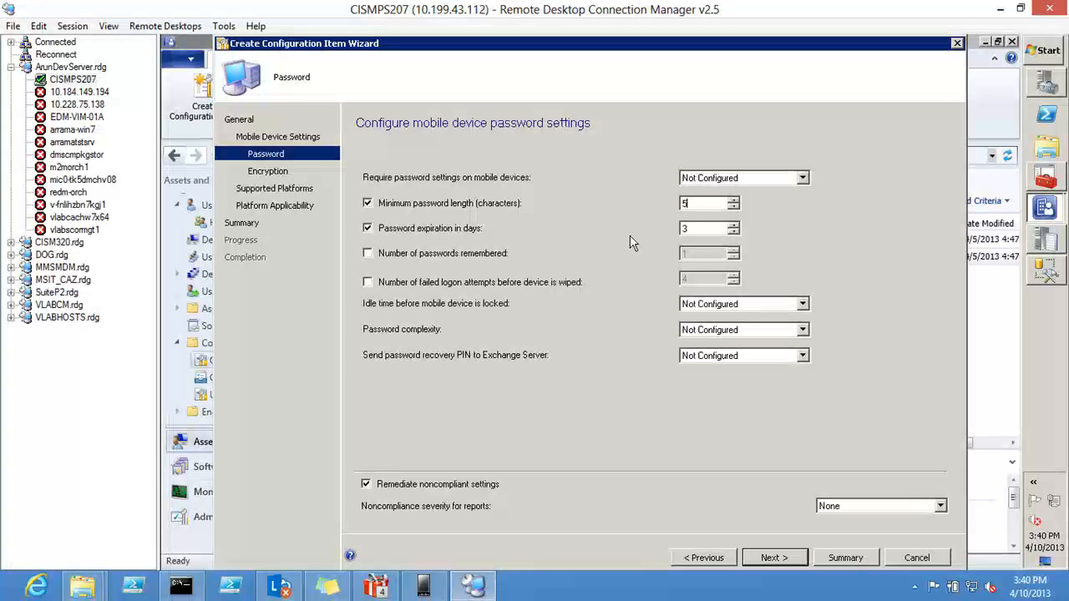
# Step: Set the password expiration to 5 days and proceed to the encryption settings
pyautogui.click(689, 228)
pyautogui.press('BackSpace')
pyautogui.write('5')
pyautogui.click(774, 558)
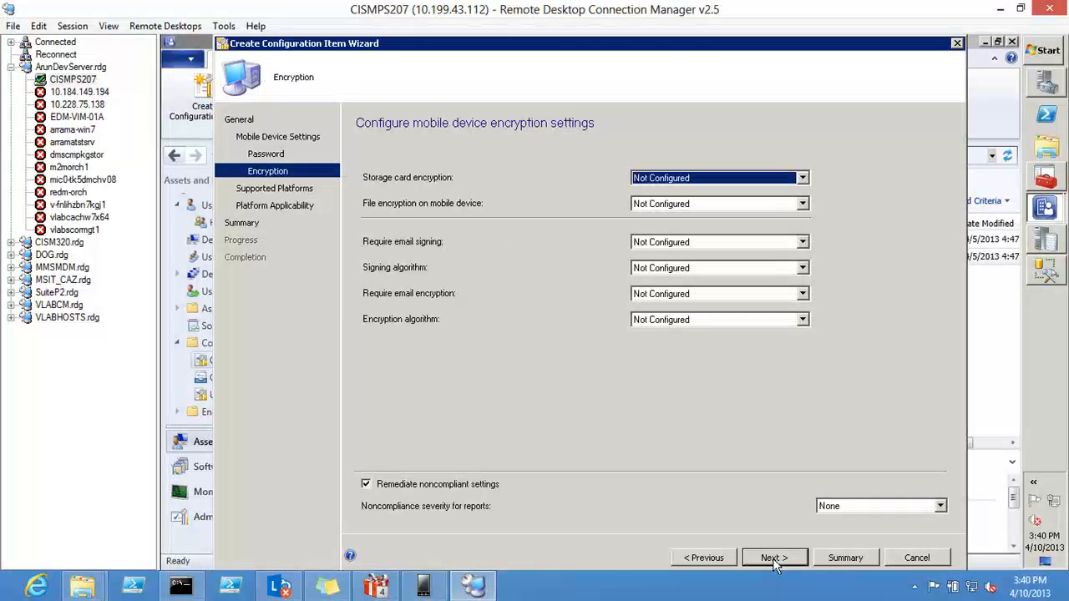
# Step: Set file encryption on mobile device to On and proceed to the supported platforms
pyautogui.click(688, 206)
pyautogui.click(679, 228)
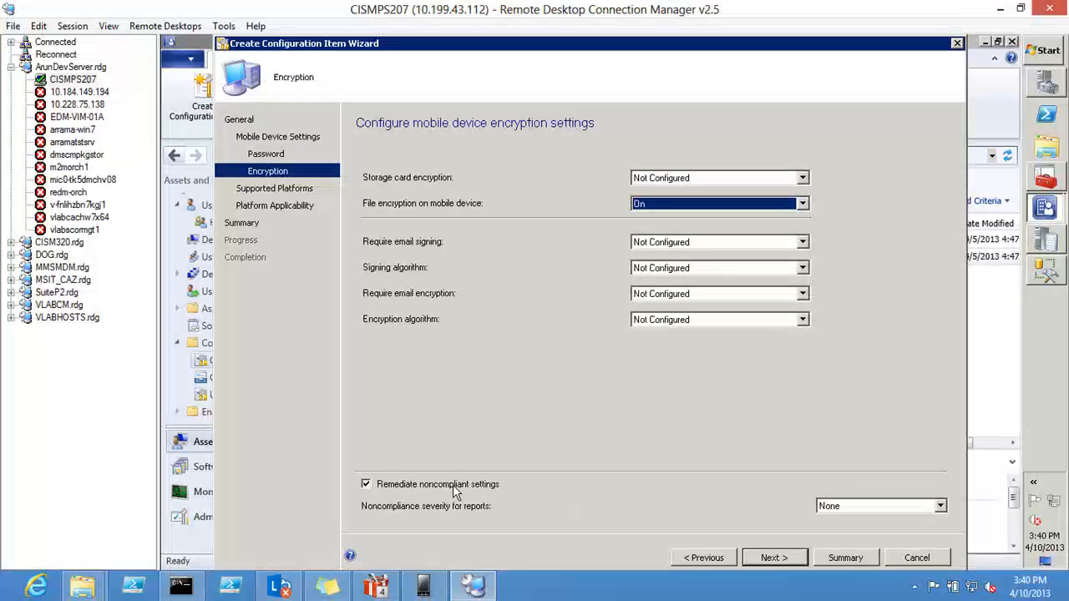
pyautogui.click(772, 564)
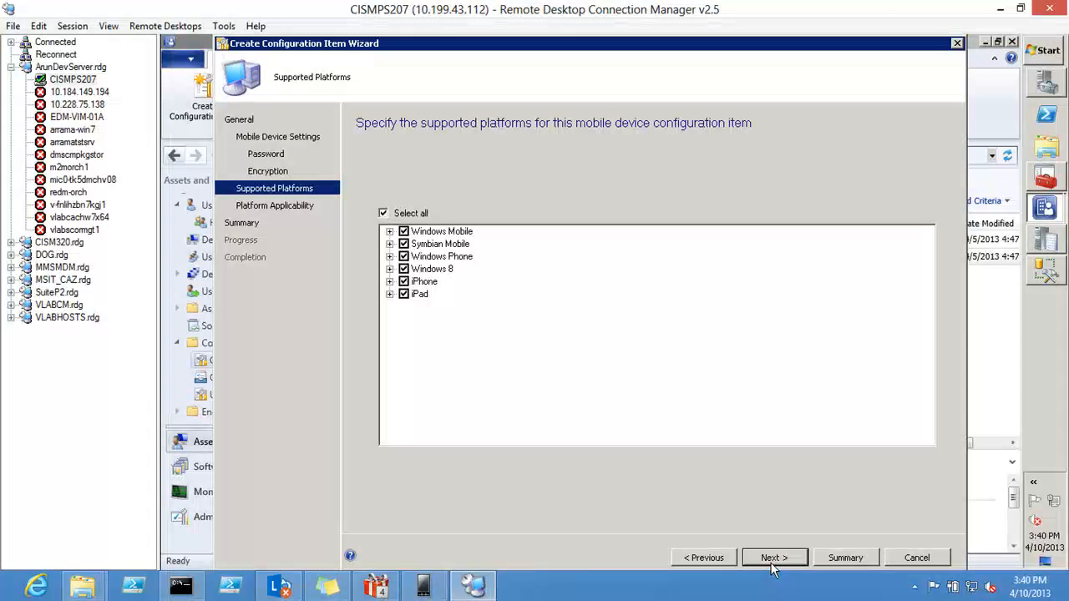
# Step: Keep all supported platforms selected, accept the platform exclusions and summary, and finish creating the configuration item
pyautogui.click(772, 564)
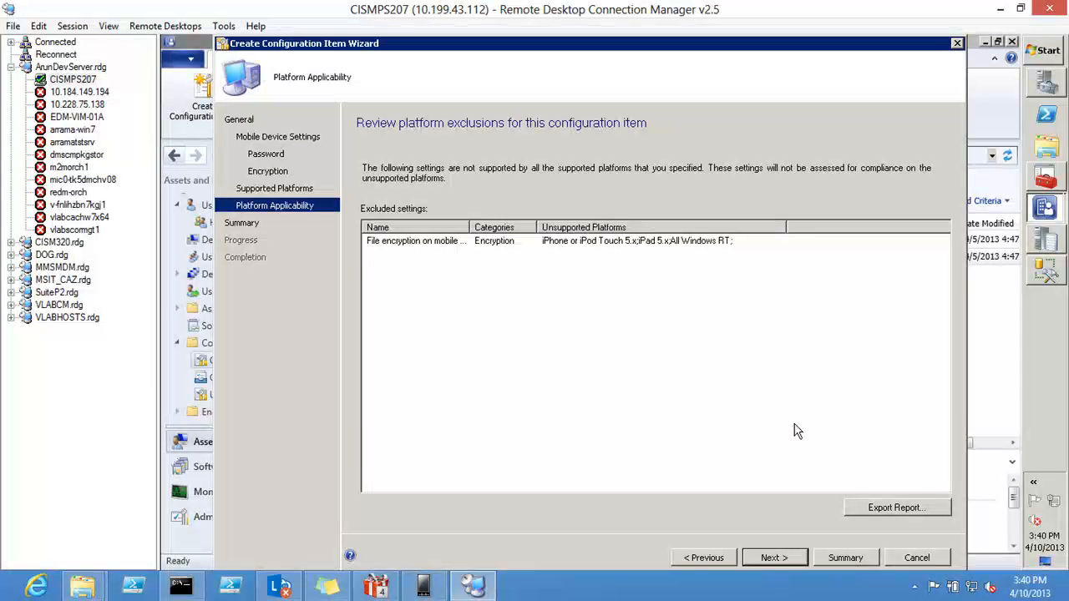
pyautogui.click(784, 558)
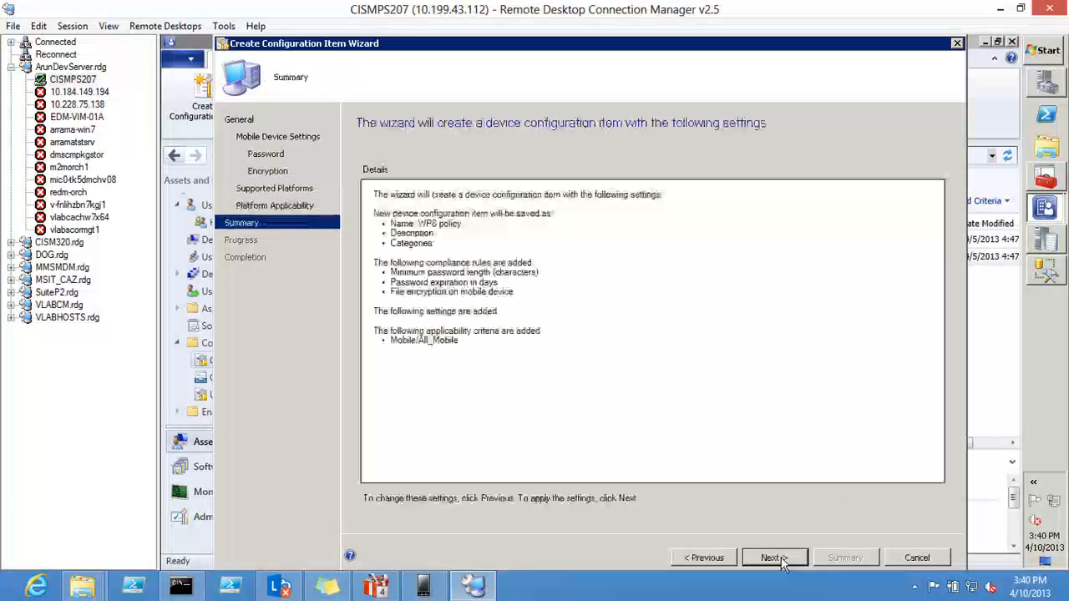
pyautogui.click(781, 557)
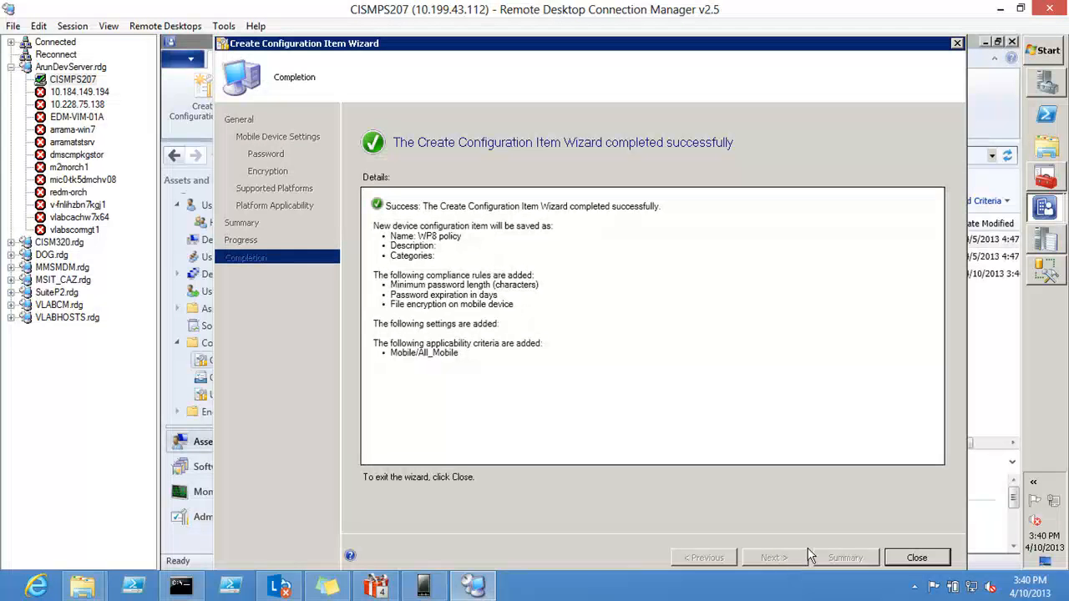
pyautogui.click(917, 558)
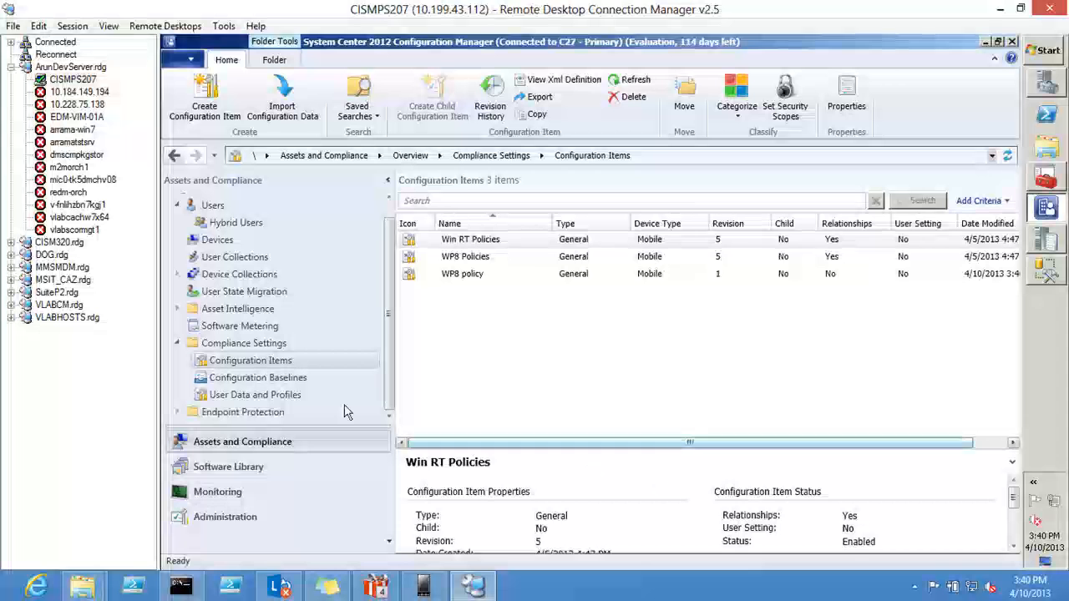
# Step: Examine the evaluation conditions of the WP8 Policies configuration baseline and close its properties without changes
pyautogui.click(315, 382)
pyautogui.click(470, 258)
pyautogui.rightClick(471, 259)
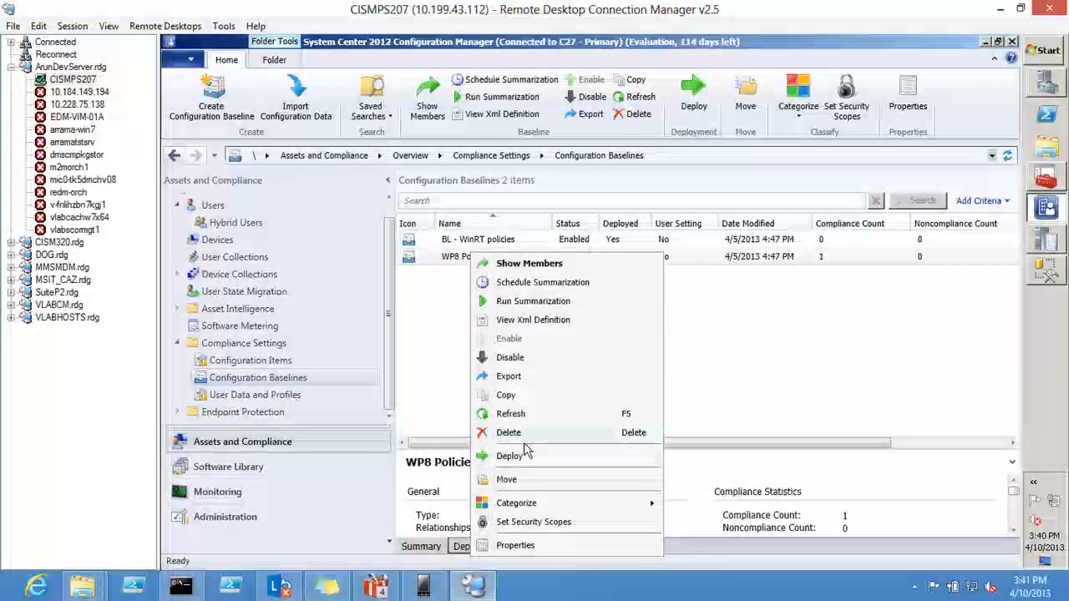
pyautogui.click(538, 544)
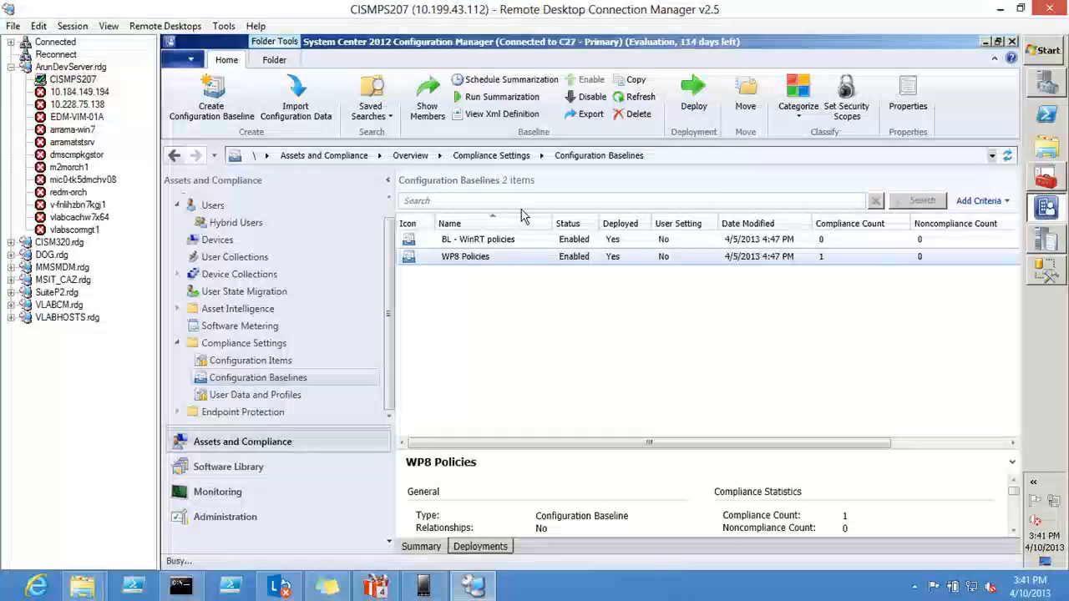
pyautogui.click(467, 124)
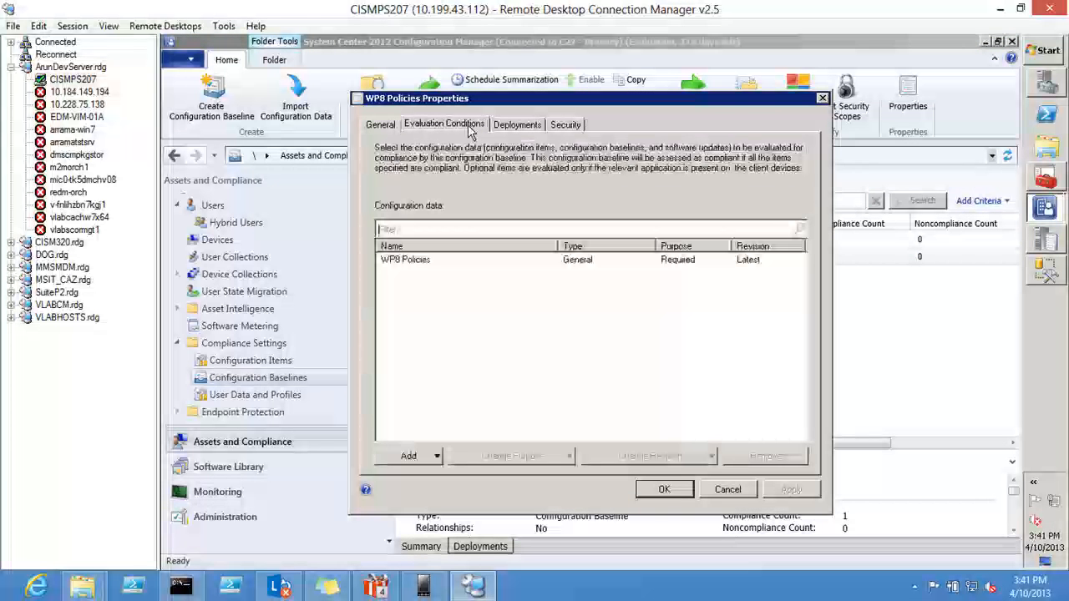
pyautogui.click(413, 268)
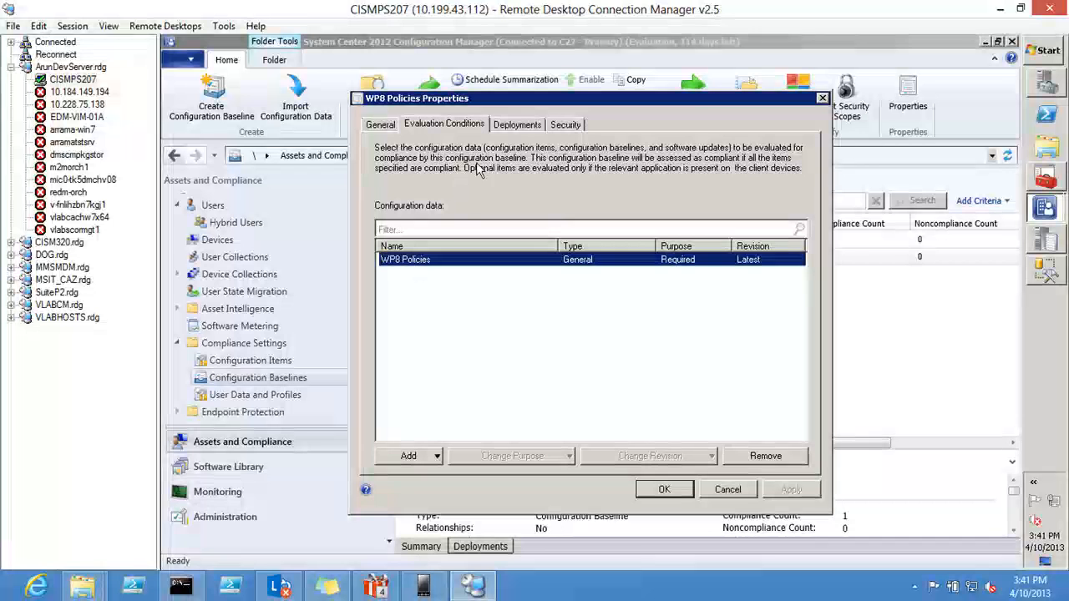
pyautogui.click(709, 492)
pyautogui.rightClick(323, 385)
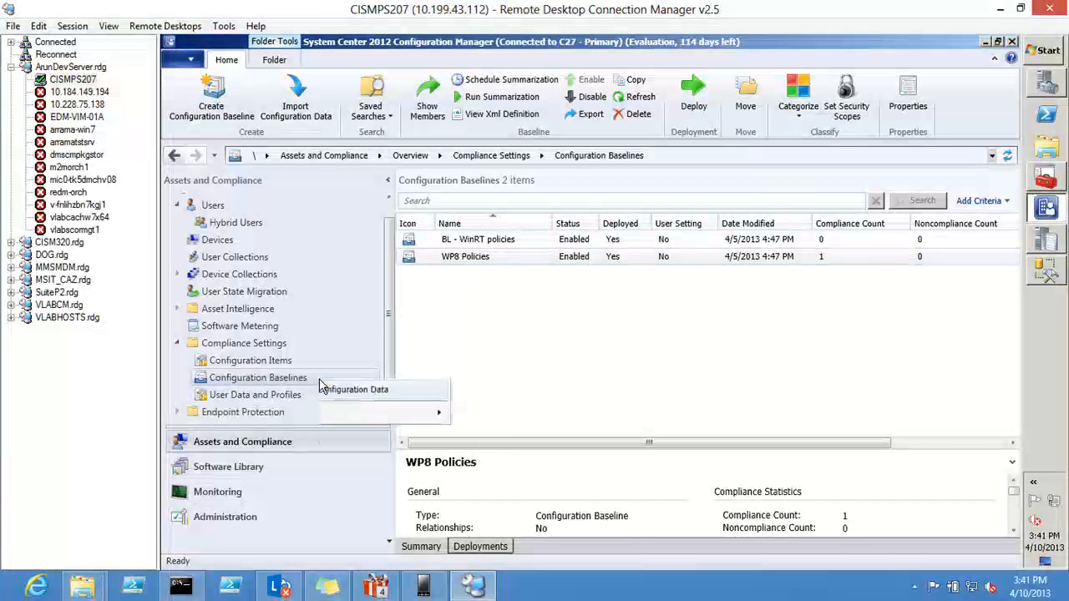
# Step: Start a deployment of the WP8 Policies configuration baseline and enable remediation of noncompliant rules when supported
pyautogui.click(451, 263)
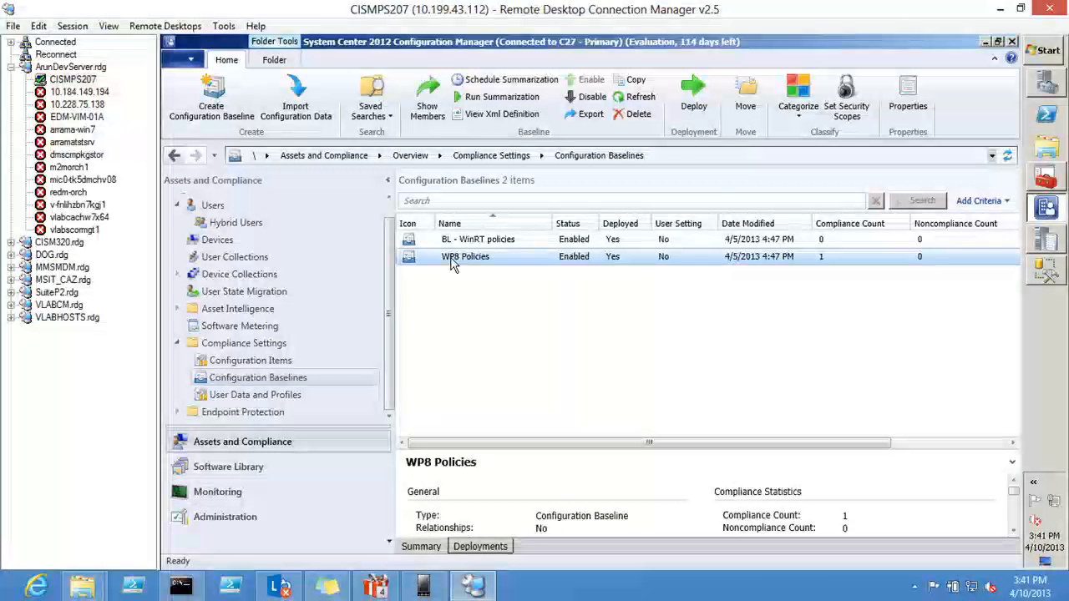
pyautogui.rightClick(451, 264)
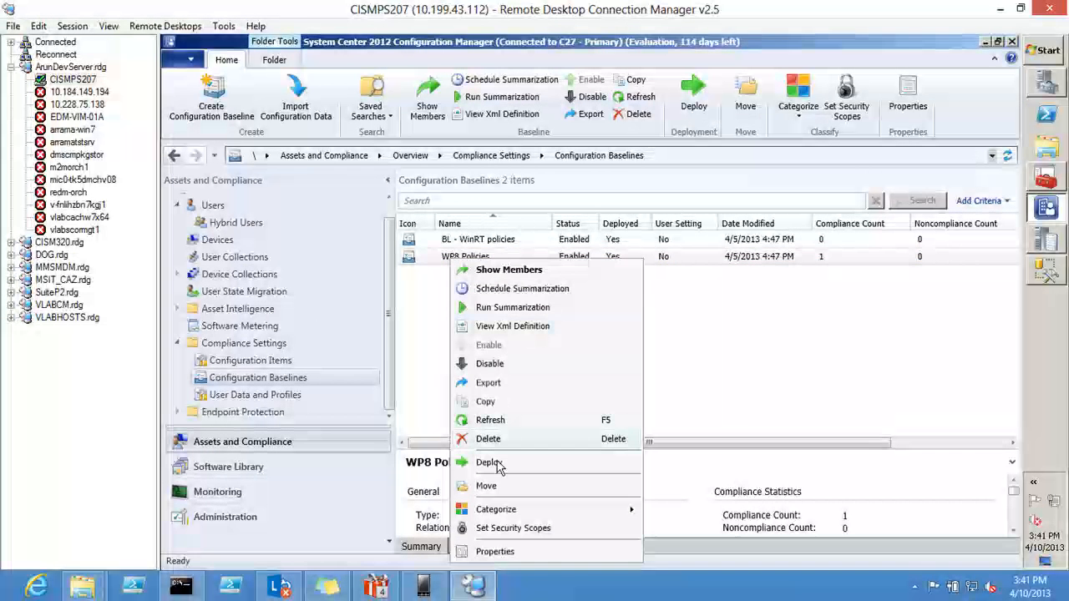
pyautogui.click(494, 464)
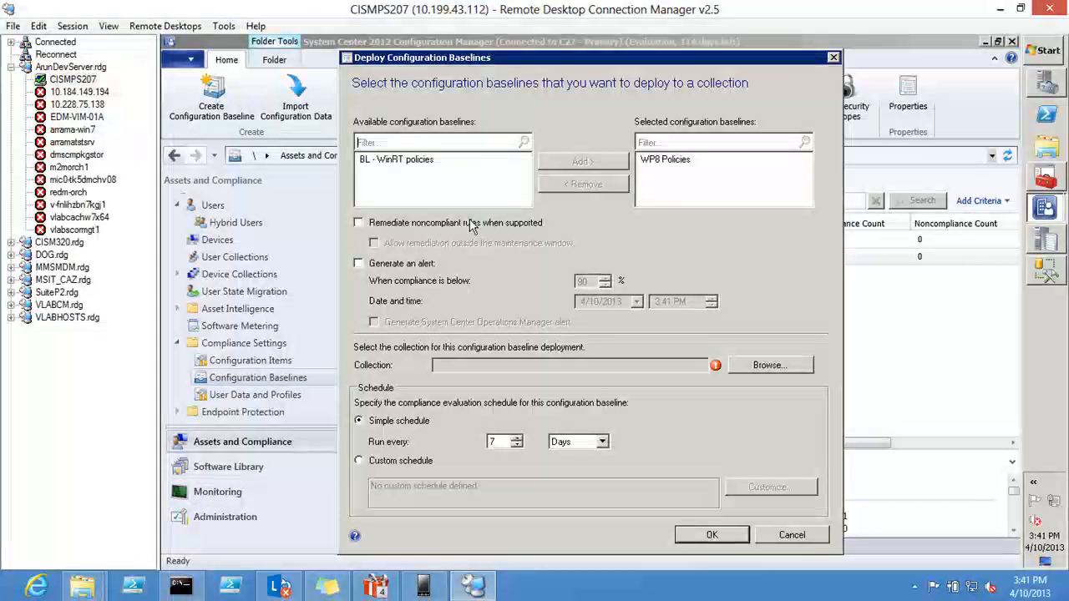
pyautogui.click(471, 223)
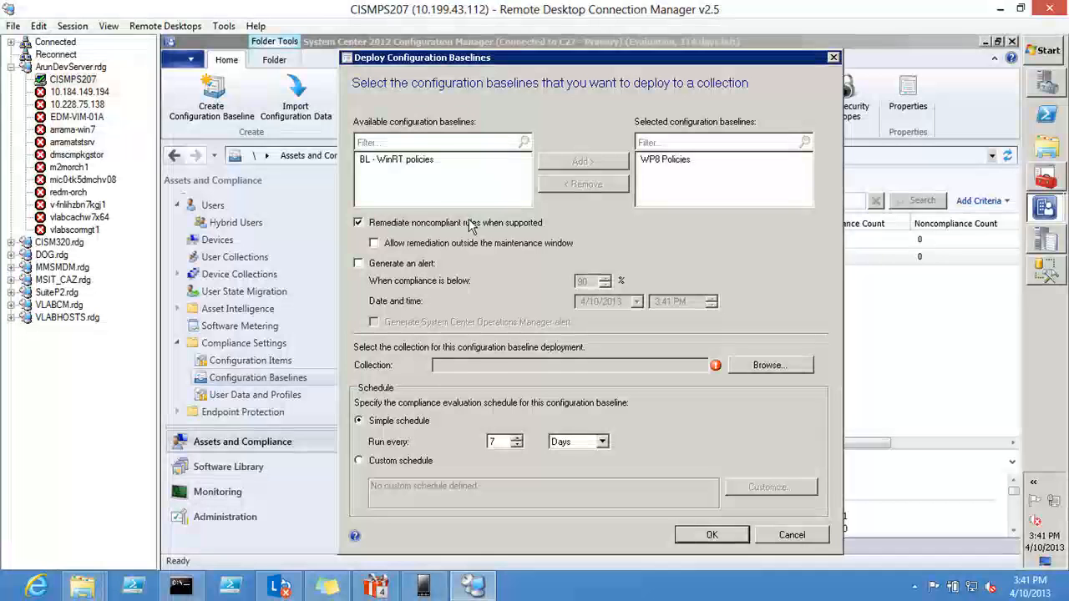
# Step: Target the deployment at the Enrolled WP8 devices collection from the device collections
pyautogui.click(767, 365)
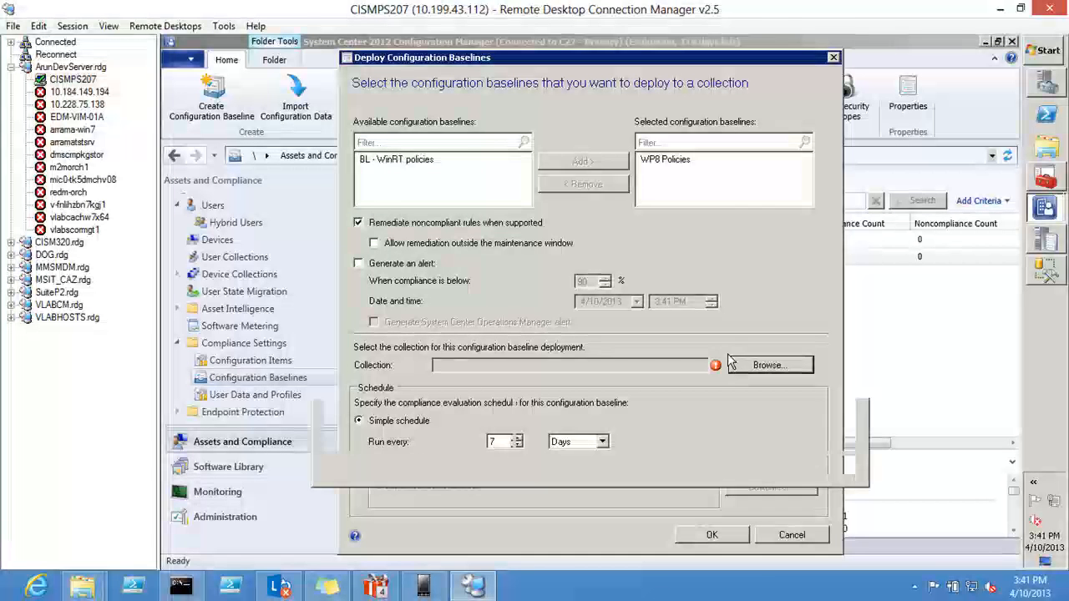
pyautogui.click(422, 152)
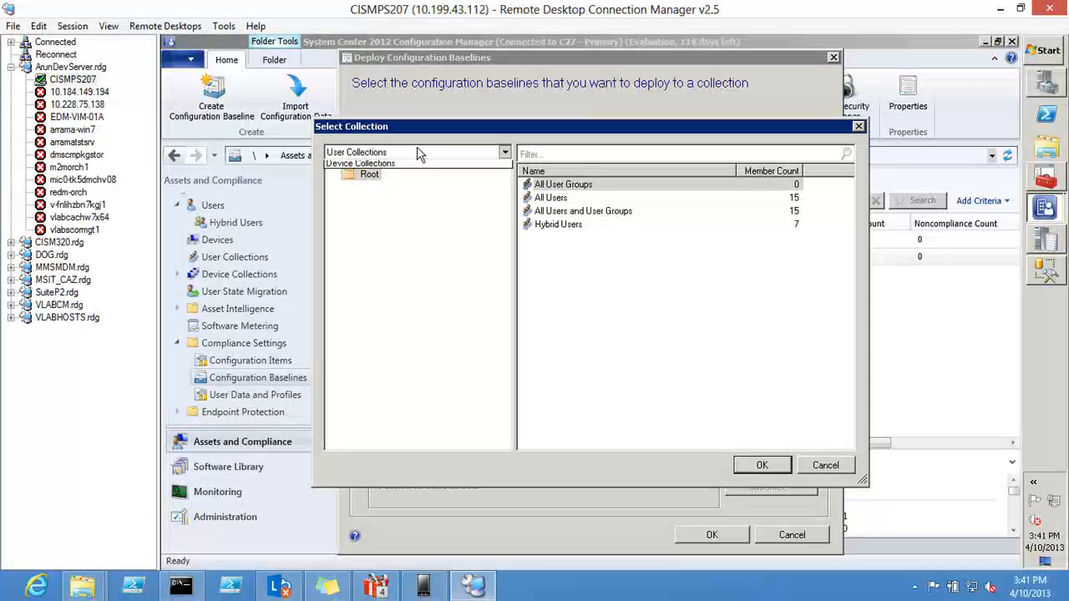
pyautogui.click(412, 177)
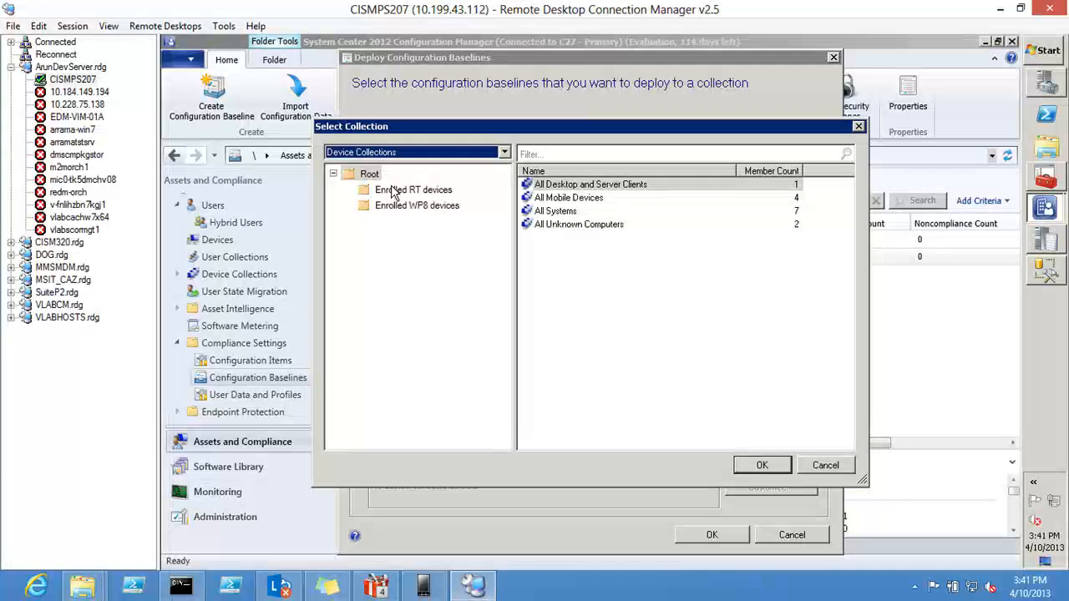
pyautogui.click(395, 192)
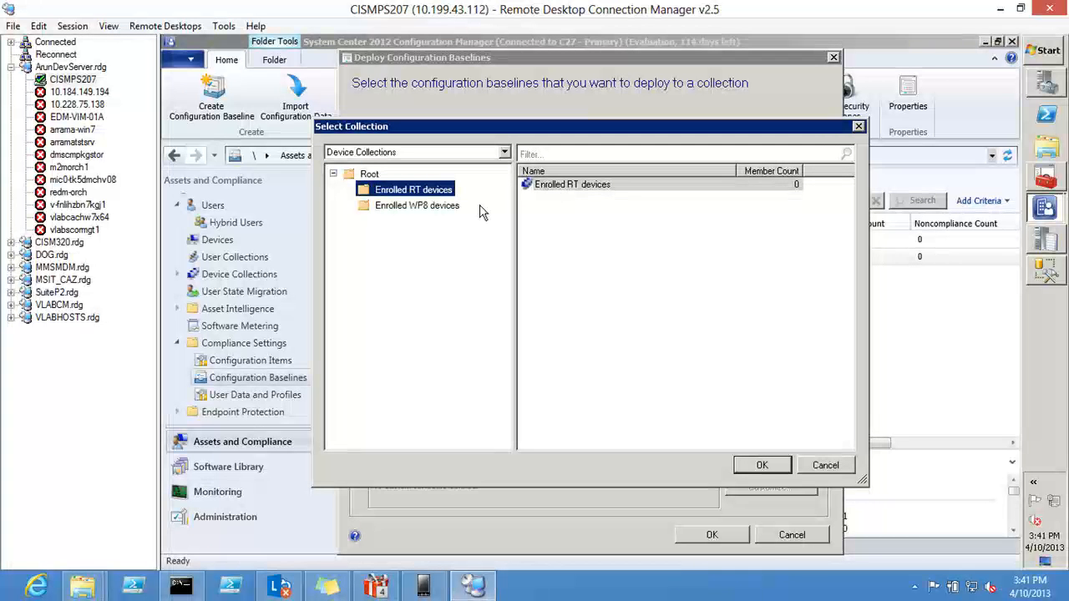
pyautogui.click(446, 207)
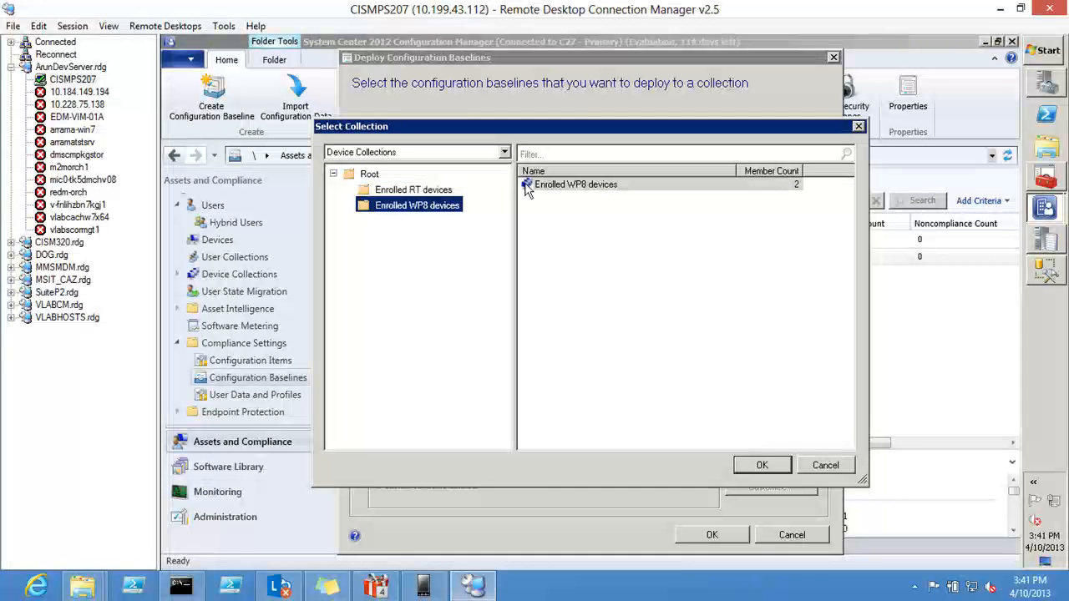
pyautogui.click(549, 191)
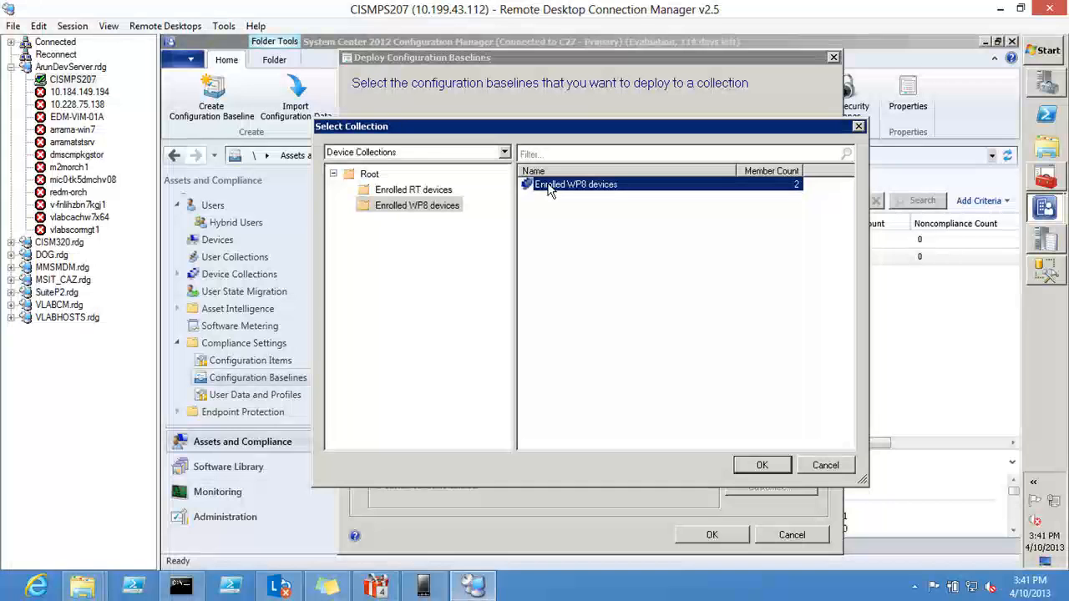
pyautogui.click(752, 466)
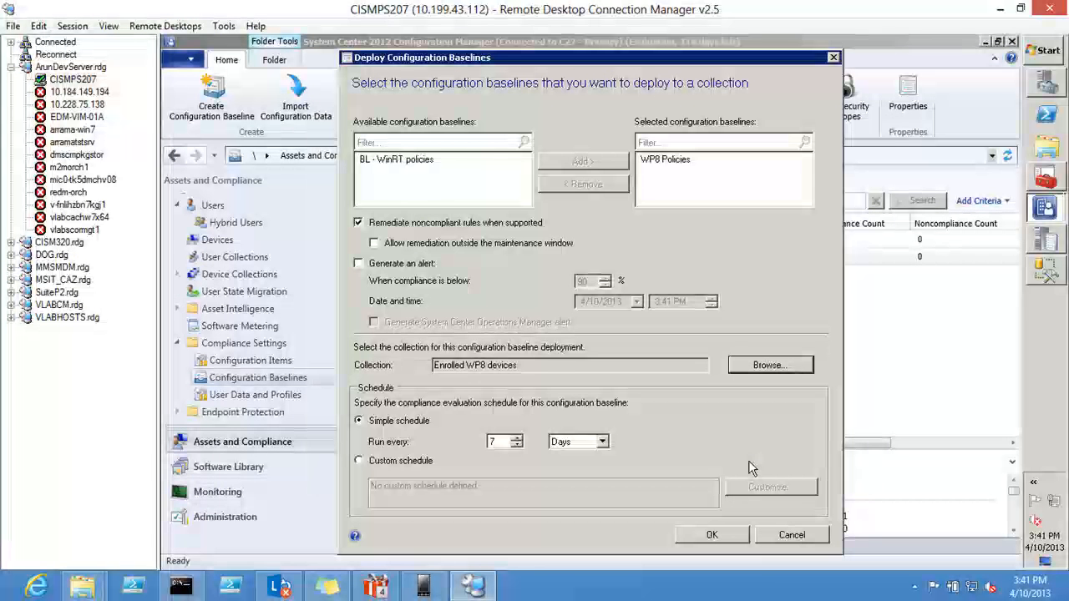
# Step: Set the simple compliance evaluation schedule to run every 3 days and confirm the baseline deployment
pyautogui.click(503, 441)
pyautogui.press('BackSpace')
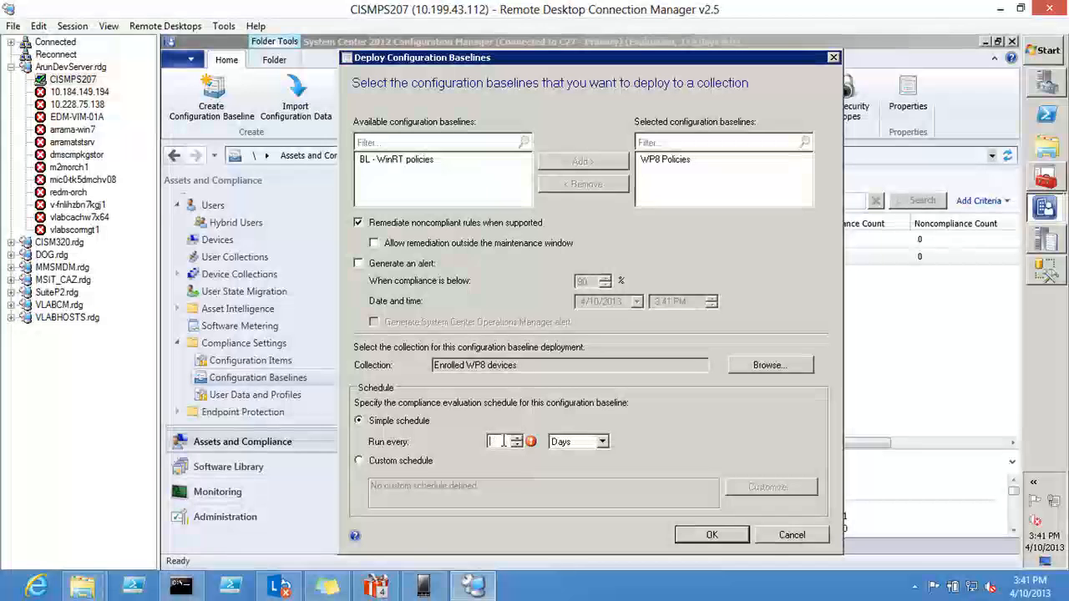
pyautogui.write('3')
pyautogui.click(694, 535)
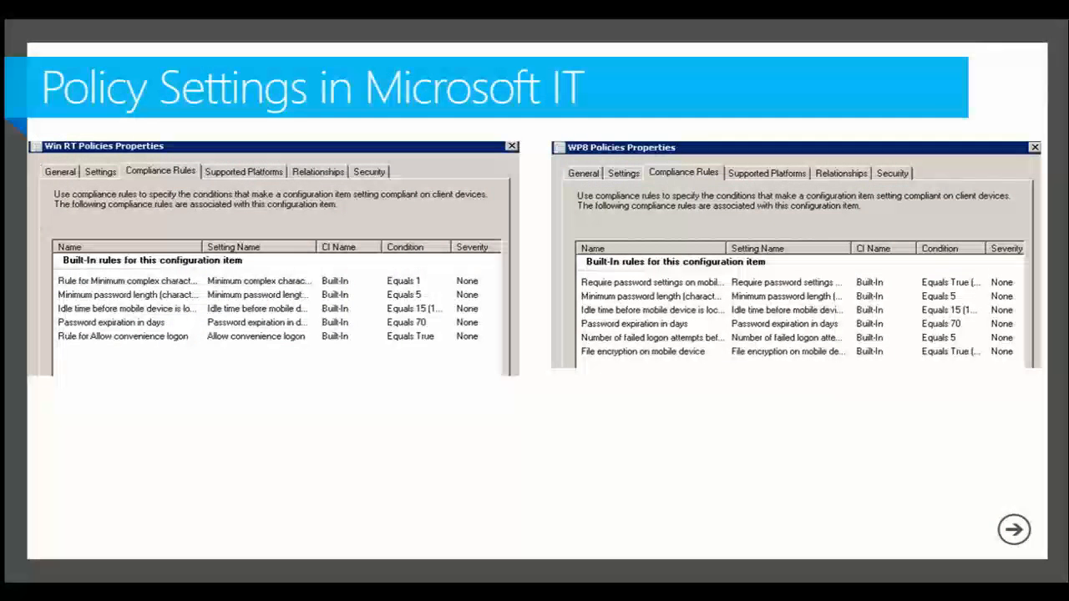
pyautogui.press('Right')
pyautogui.press('Right')
pyautogui.press('Right')
pyautogui.press('Right')
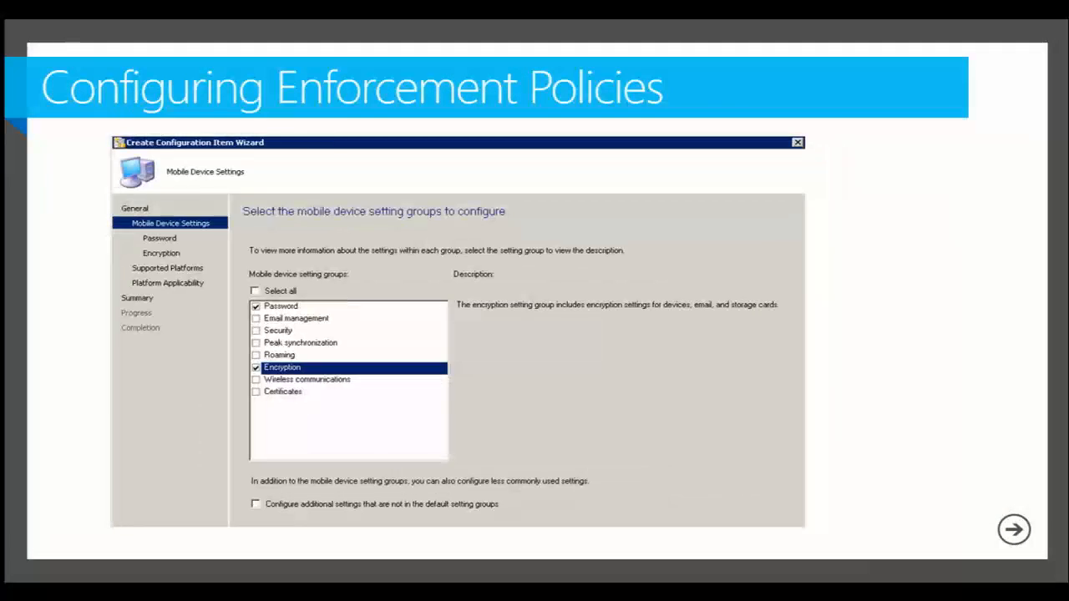
pyautogui.press('Right')
pyautogui.press('Right')
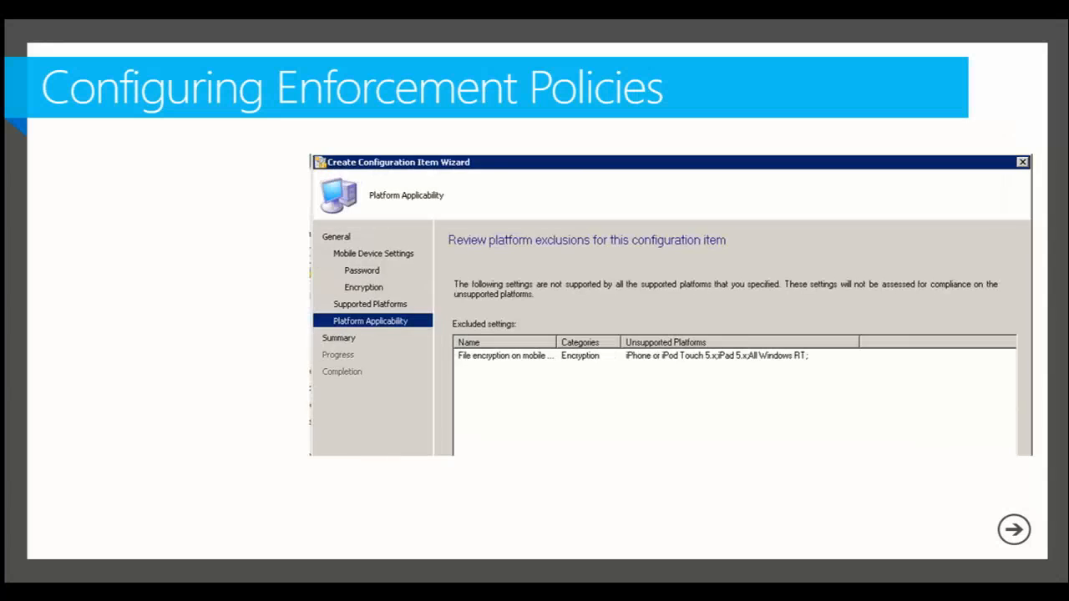
pyautogui.press('Right')
pyautogui.press('Right')
pyautogui.press('Right')
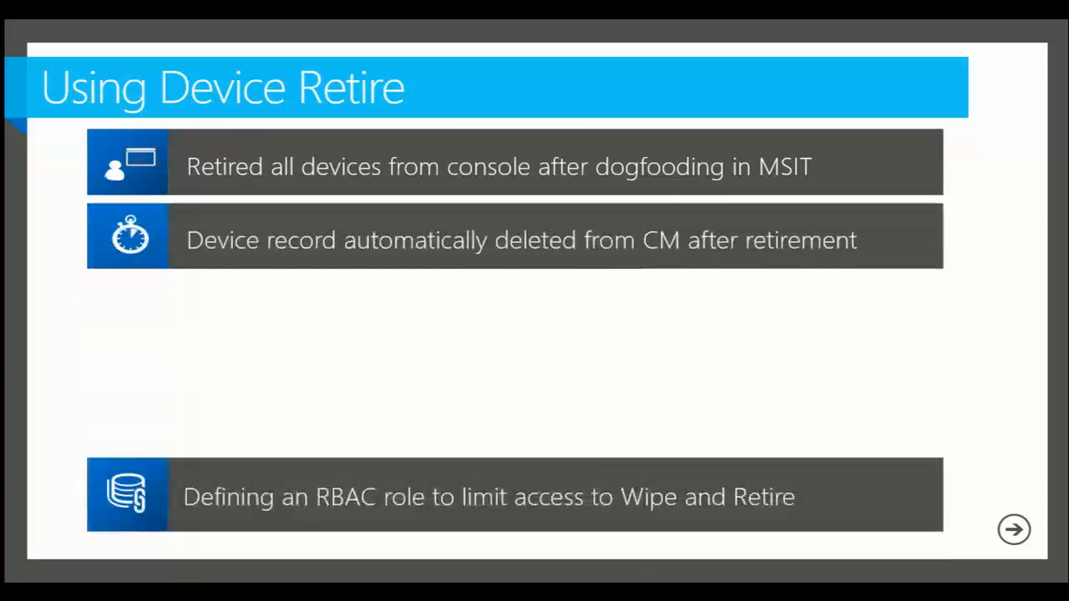